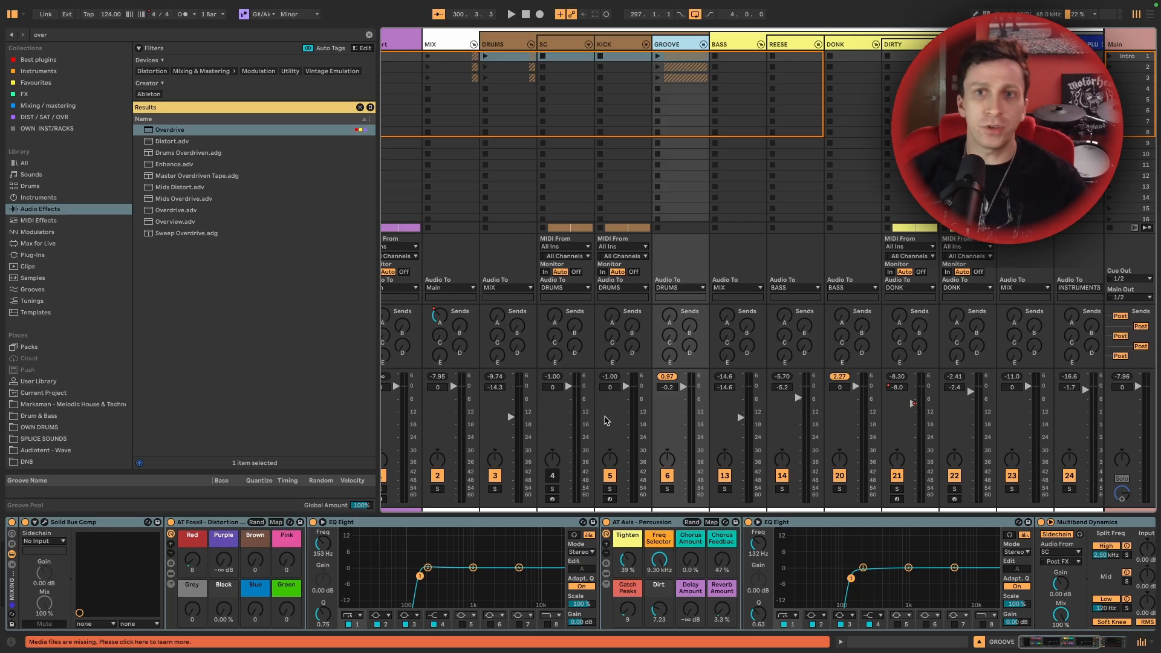
Step: Solo the REESE track and play back the project to hear it alone
left_click(788, 41)
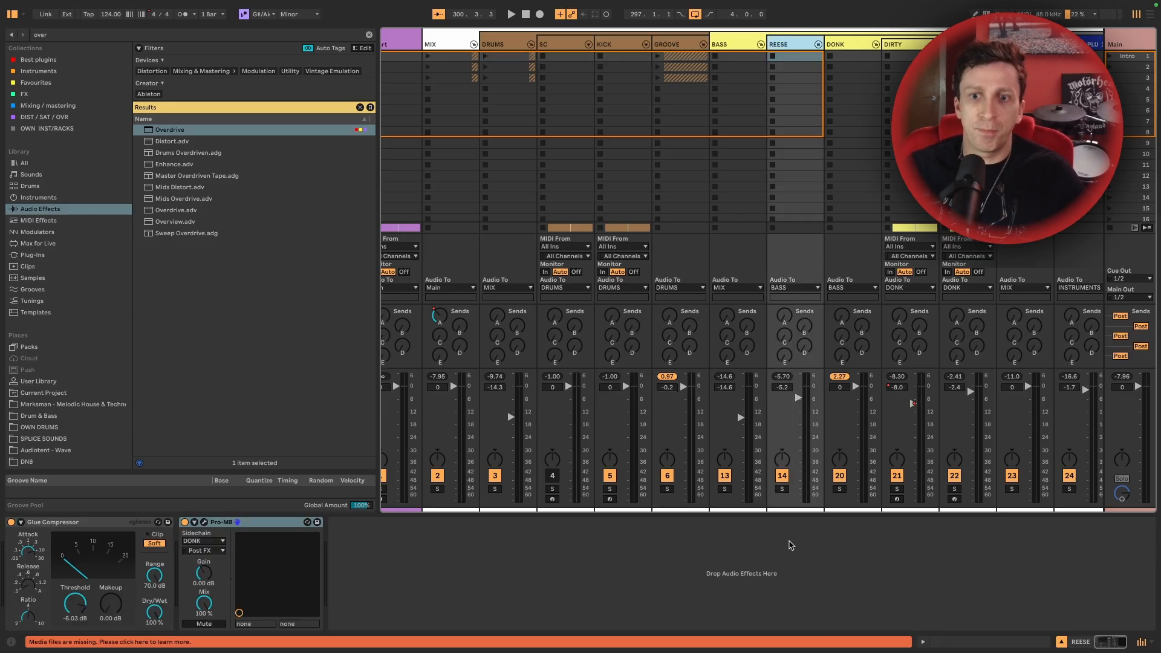
left_click(782, 488)
key("space")
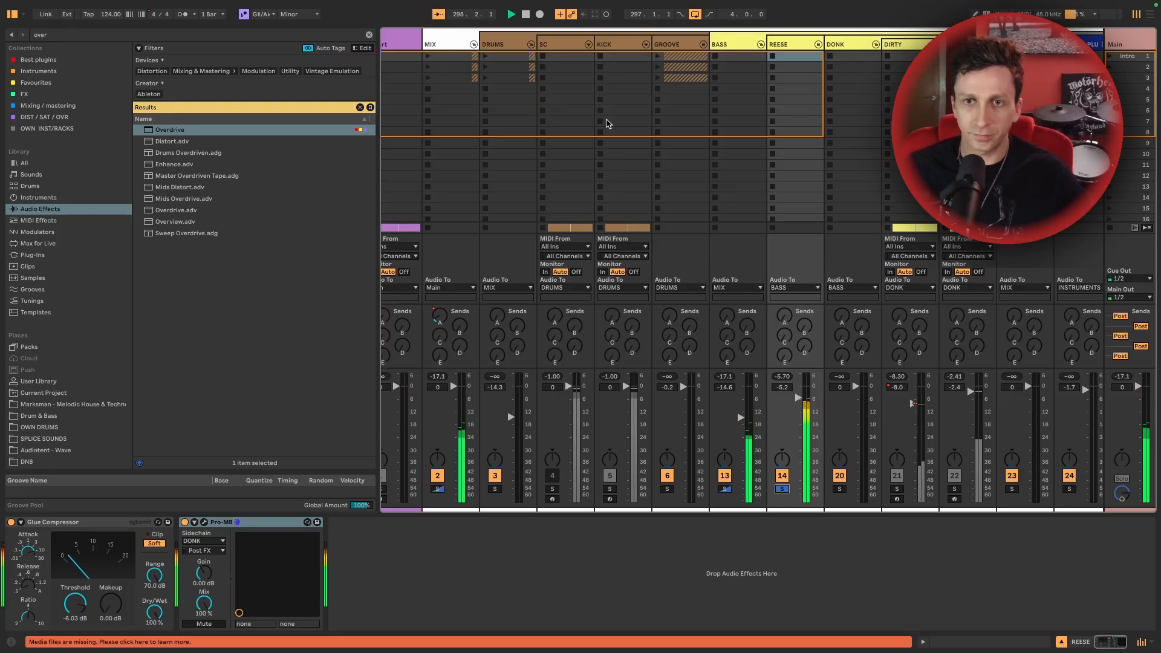
Step: Search the audio effects for "roar" and insert Roar on the REESE track between Glue Compressor and Pro-MB
key("ctrl+f")
type("r")
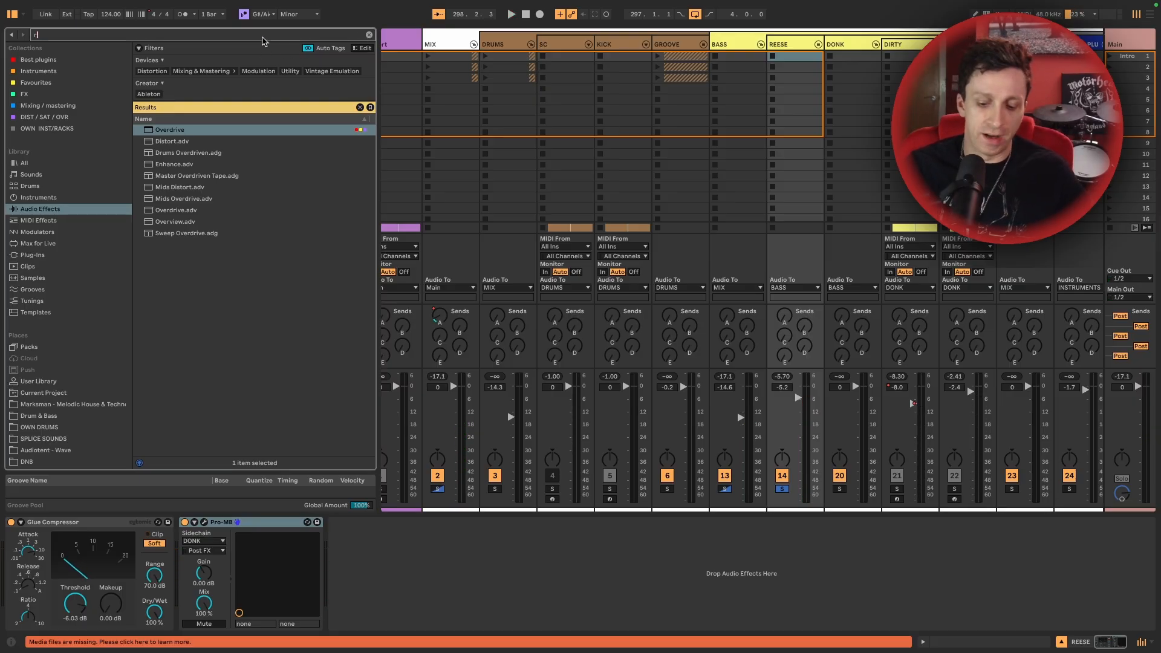
type("oar")
left_click(216, 130)
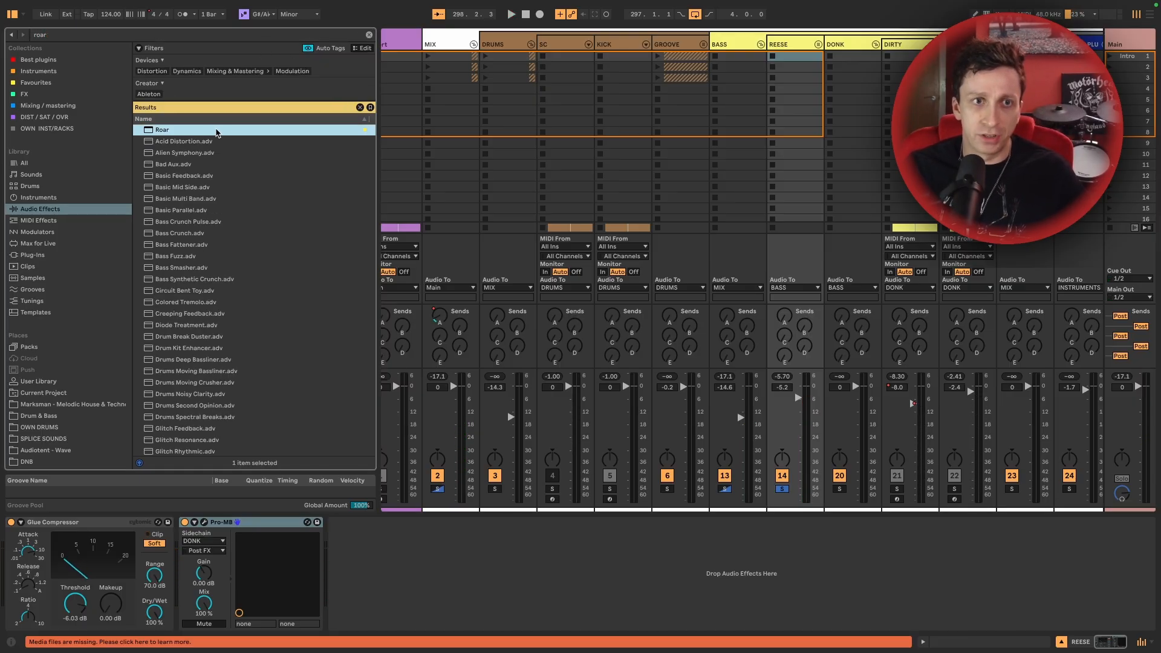
left_click_drag(319, 513, 242, 557)
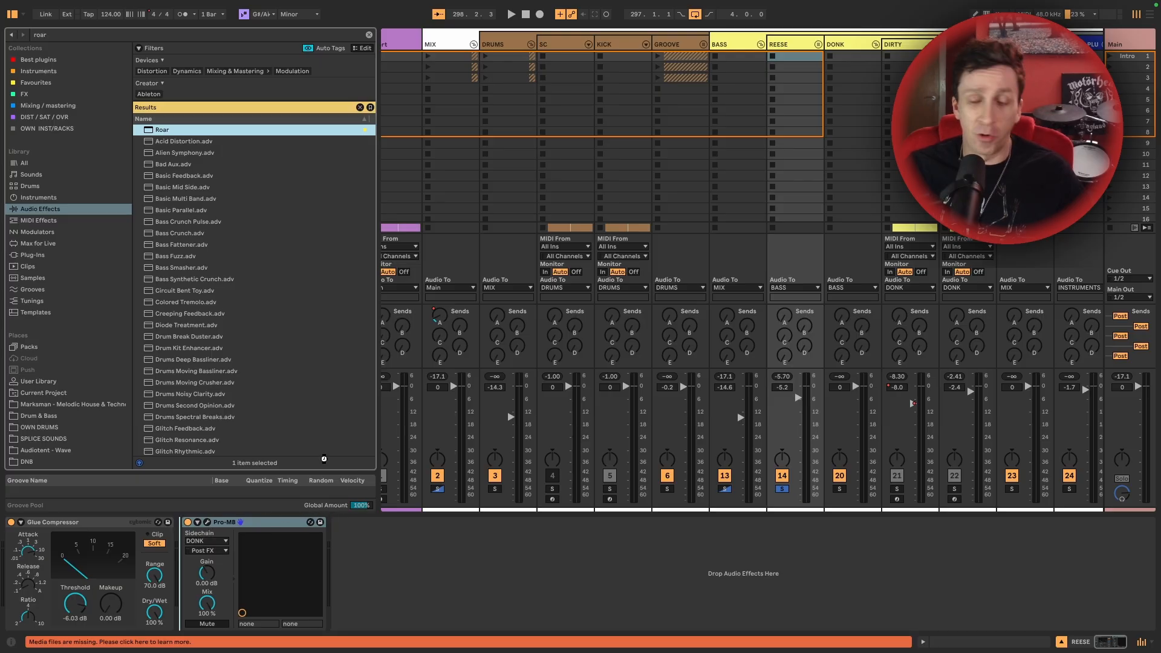
left_click(212, 601)
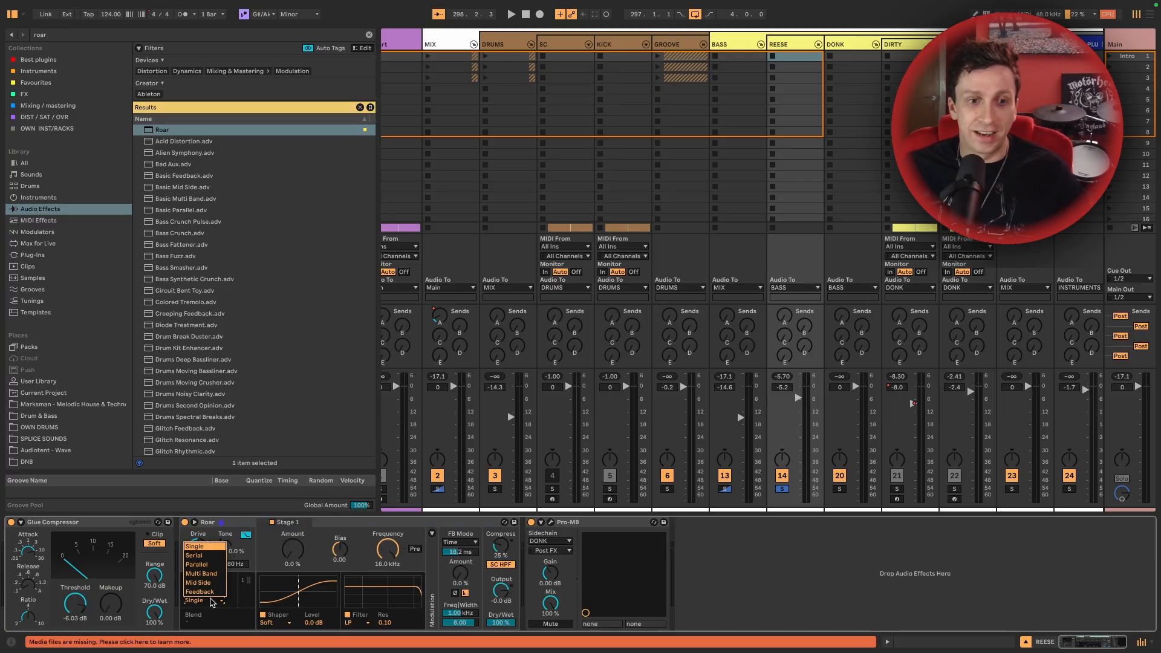
left_click(212, 602)
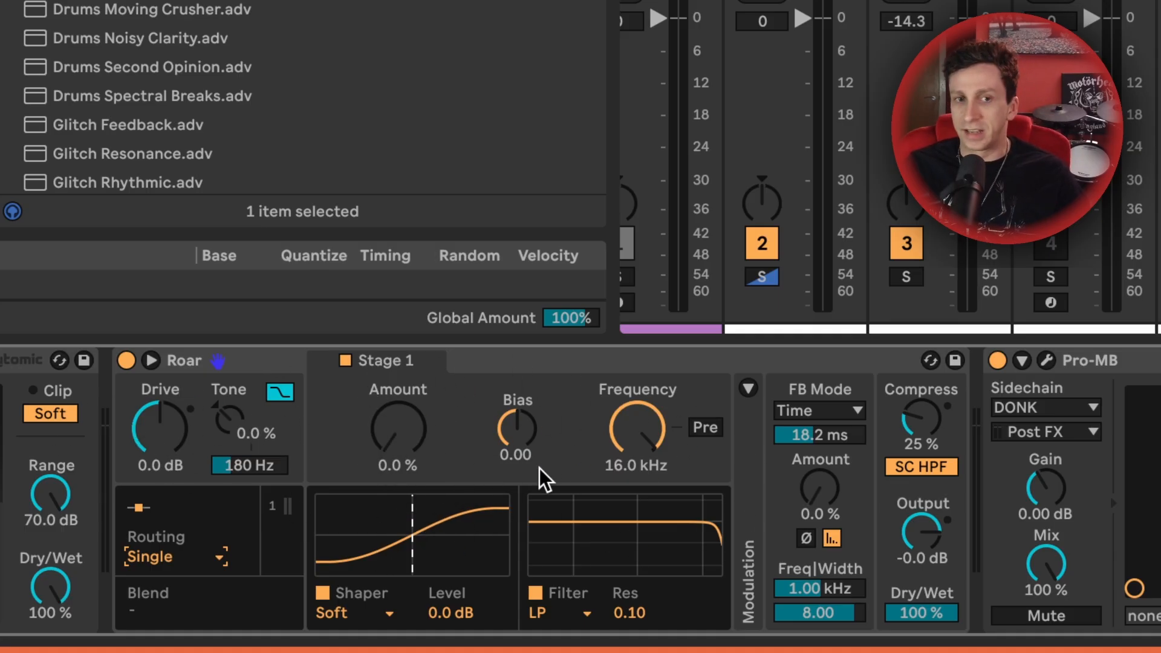
Step: Set Roar's Stage 1 shaper to Half Wave Rectifier and raise its Amount to 34 %
left_click(348, 613)
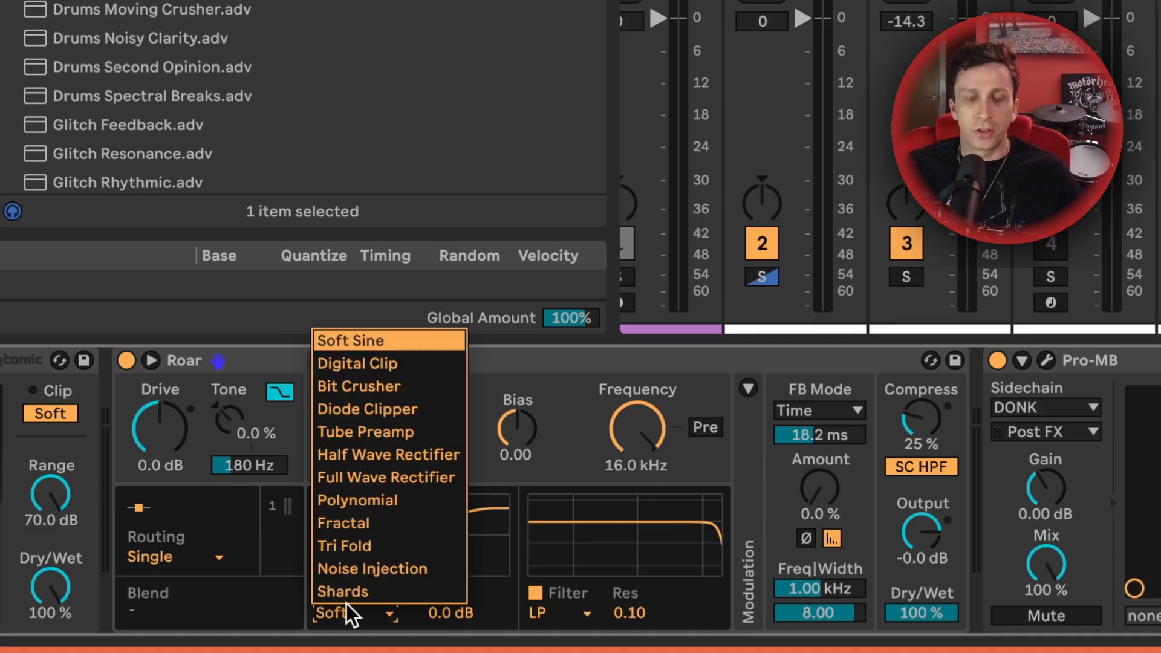
left_click(388, 454)
left_click_drag(408, 464, 409, 426)
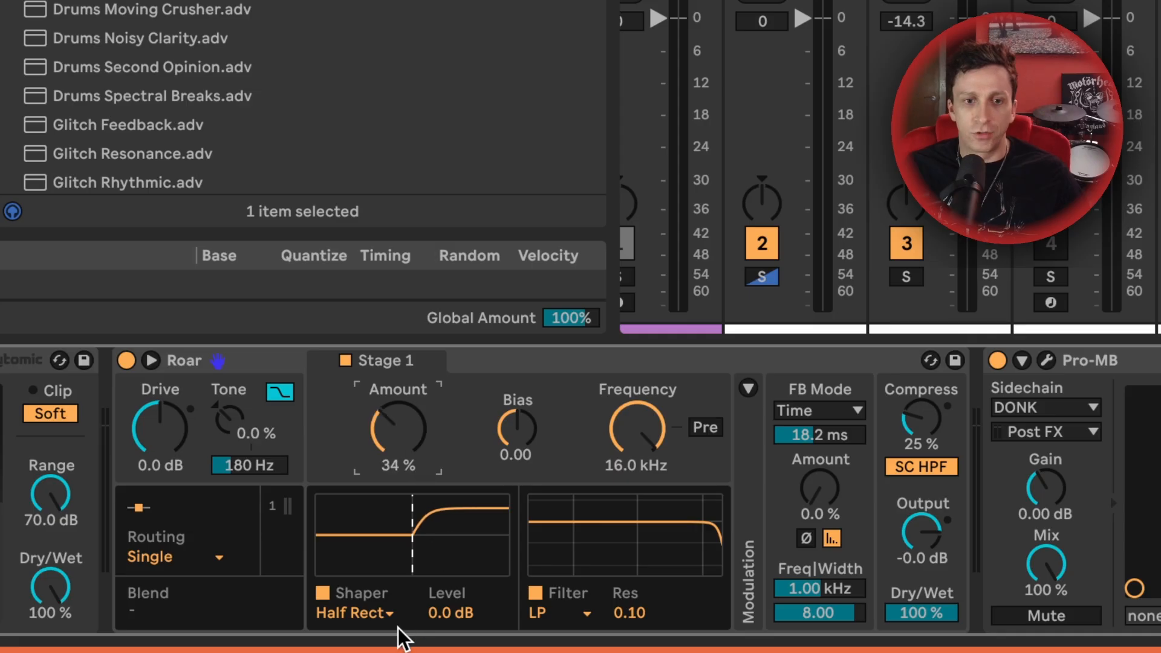
Step: Try the Polynomial and Fractal shaper curves in Stage 1 and return to Half Wave Rectifier
left_click(390, 613)
left_click(399, 500)
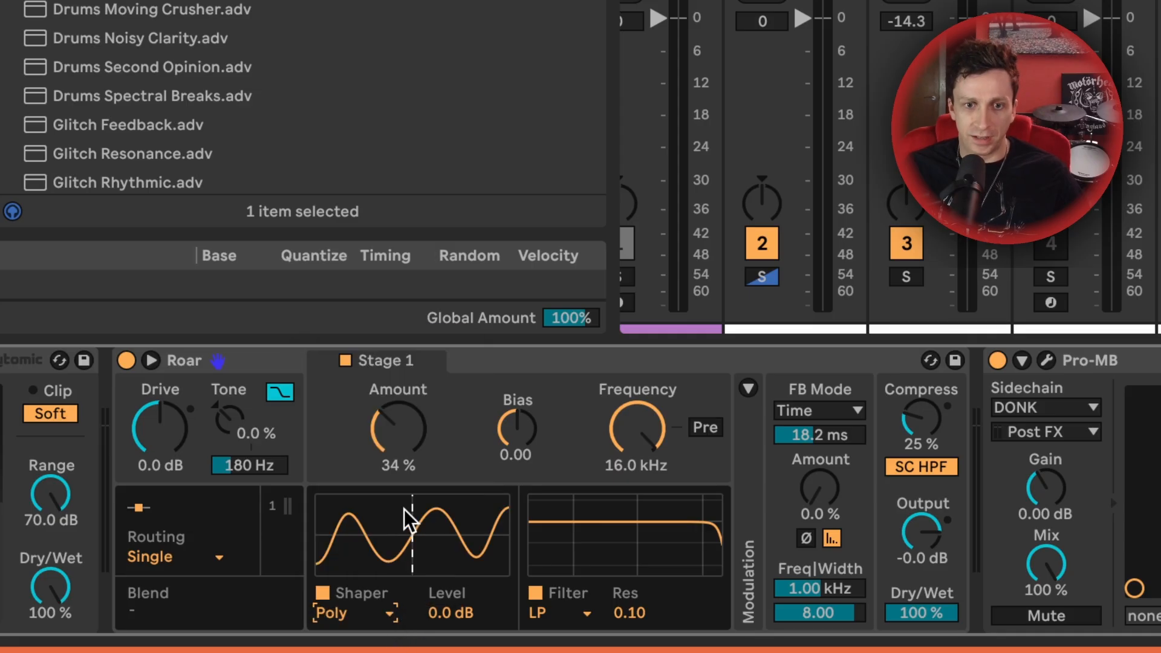
left_click(381, 613)
left_click(393, 524)
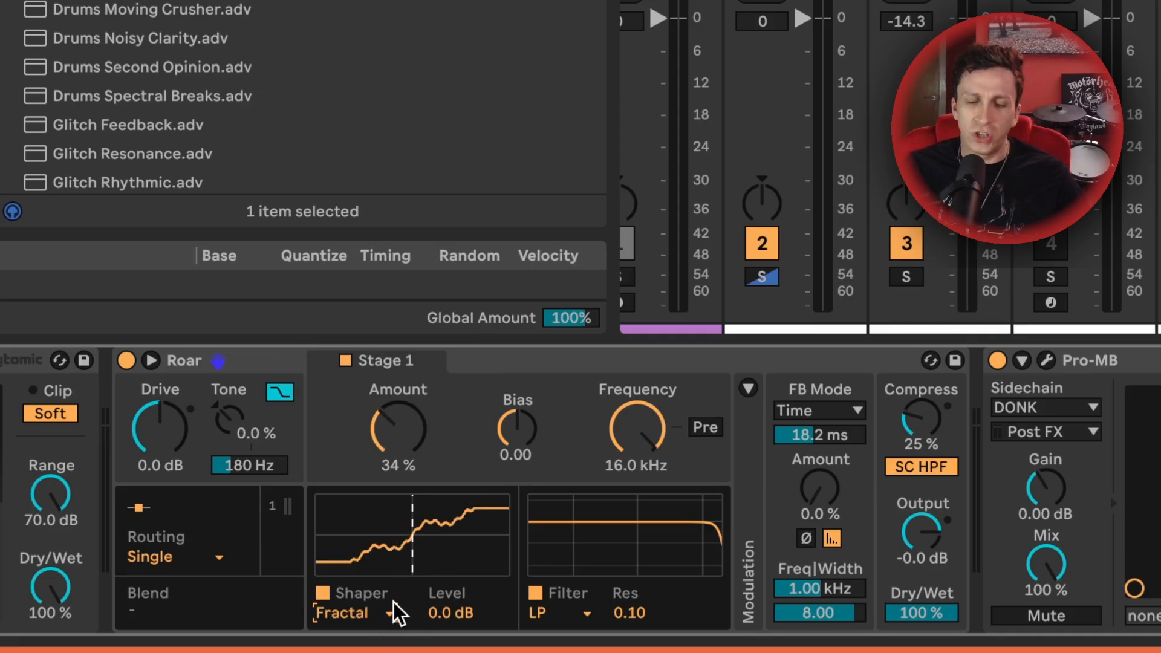
left_click(366, 613)
left_click(387, 454)
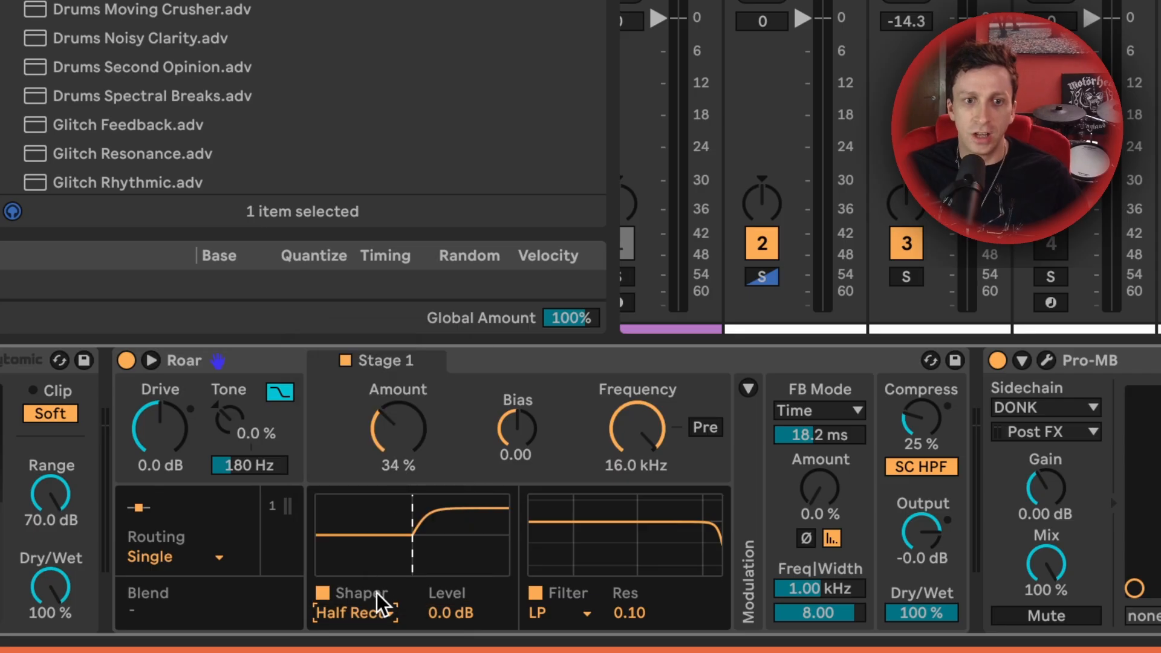
Step: Try the Full Wave Rectifier, Soft Sine and Digital Clip shaper curves in Stage 1
left_click(370, 613)
left_click(387, 478)
left_click(381, 613)
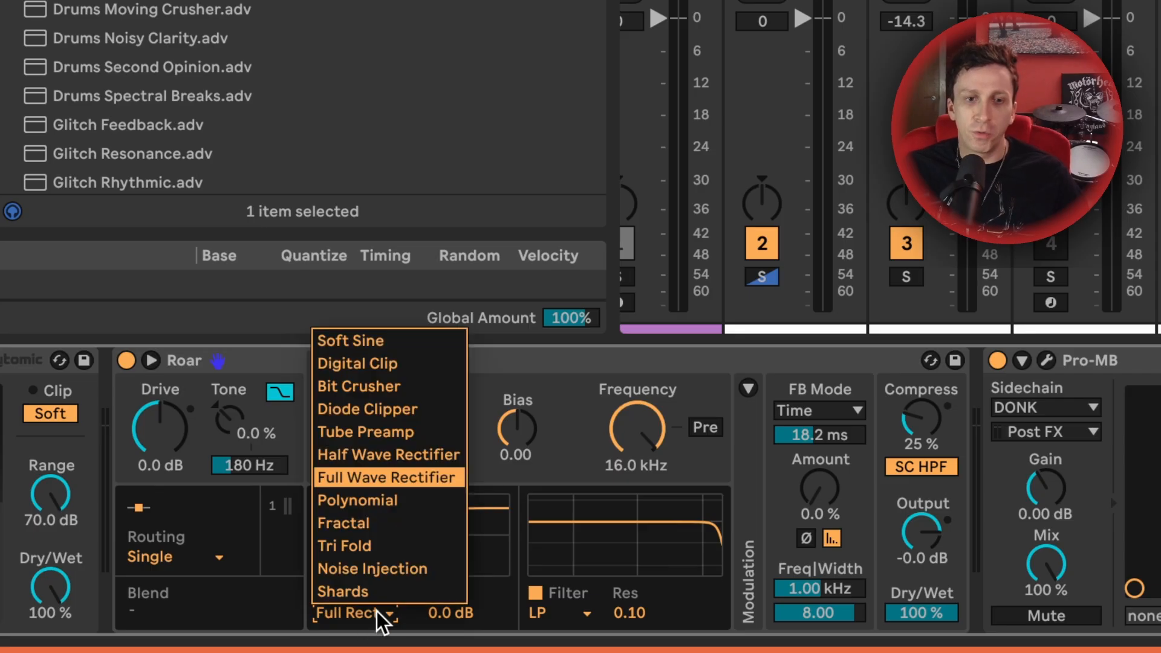
left_click(390, 340)
left_click(363, 615)
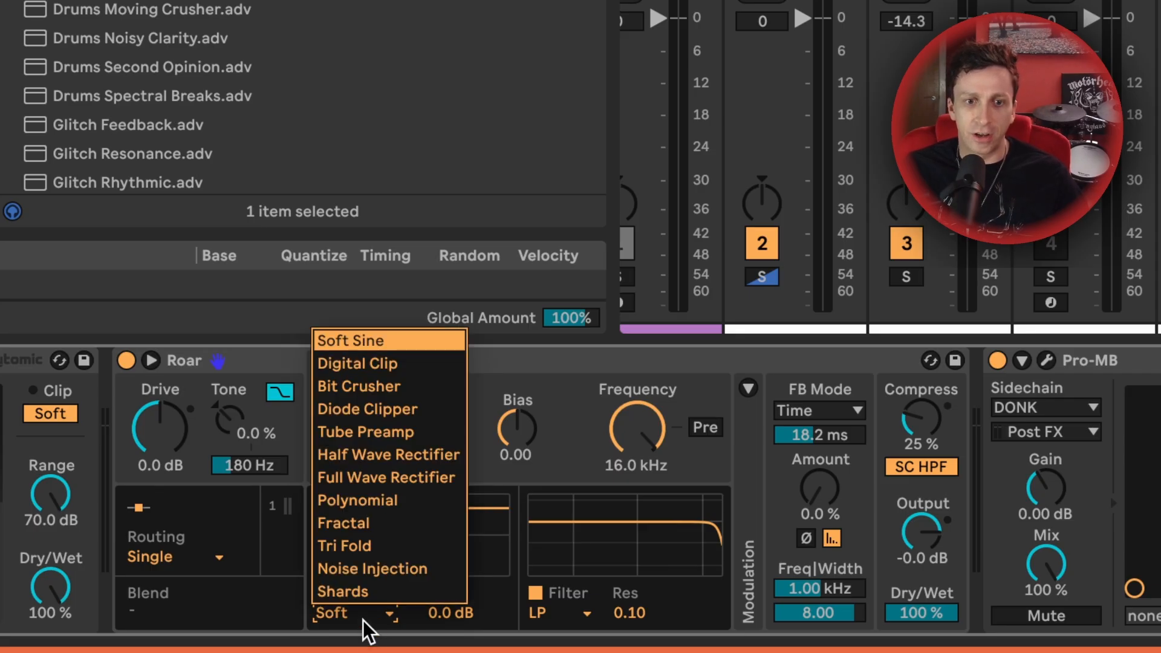
left_click(381, 363)
Step: Set the Stage 1 shaper to Tube Preamp and reset its Amount to 0 %
left_click(360, 614)
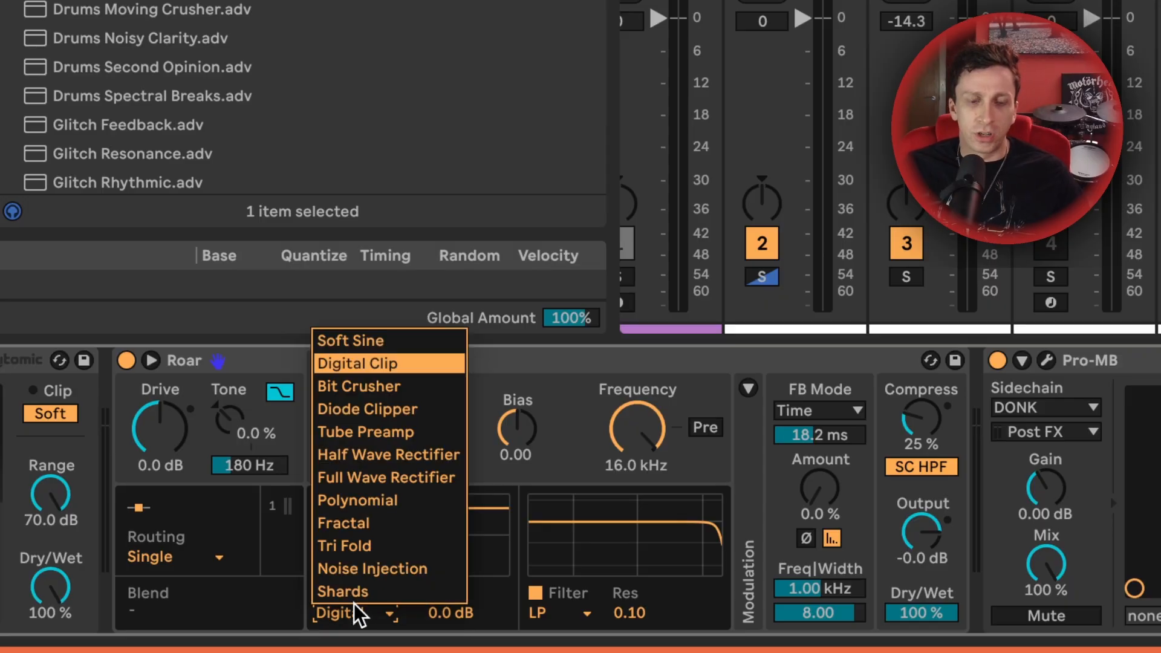
left_click(392, 431)
double_click(406, 444)
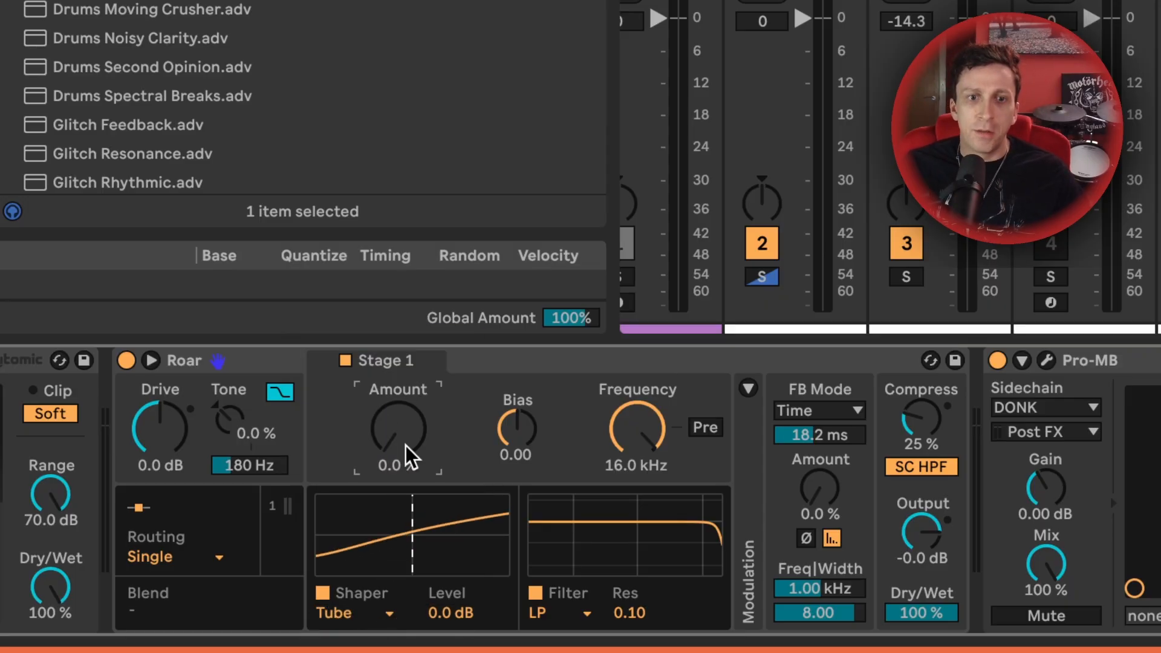
Step: Set Roar's routing to Serial and view the settings of Stage 2 and Stage 1
left_click(193, 563)
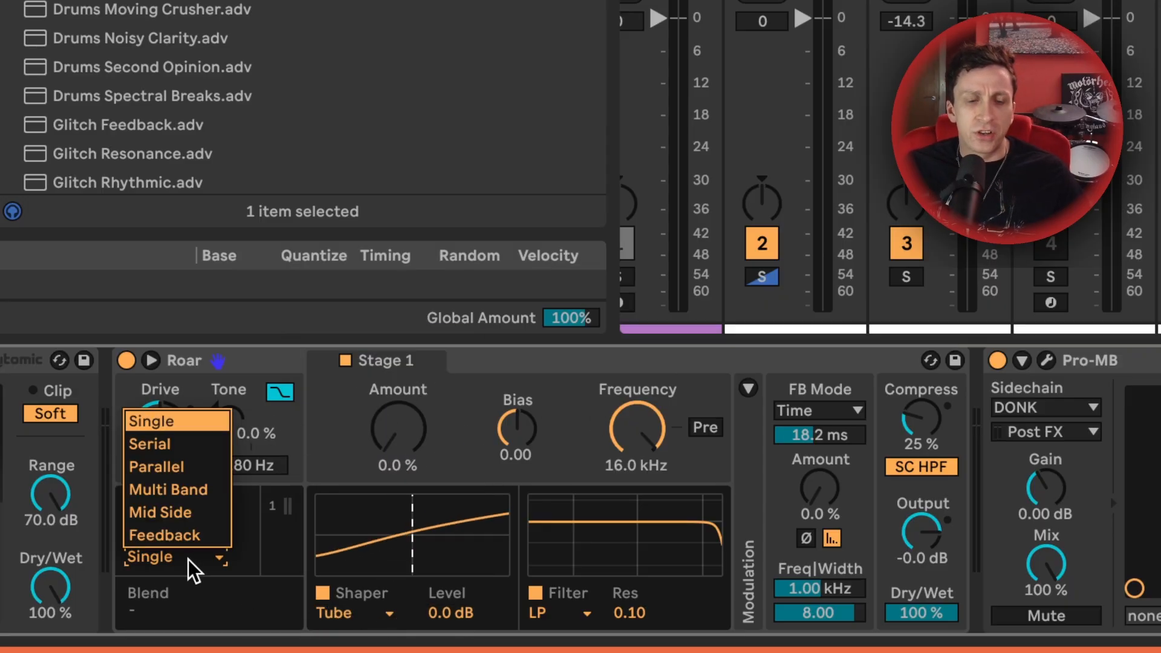
left_click(194, 451)
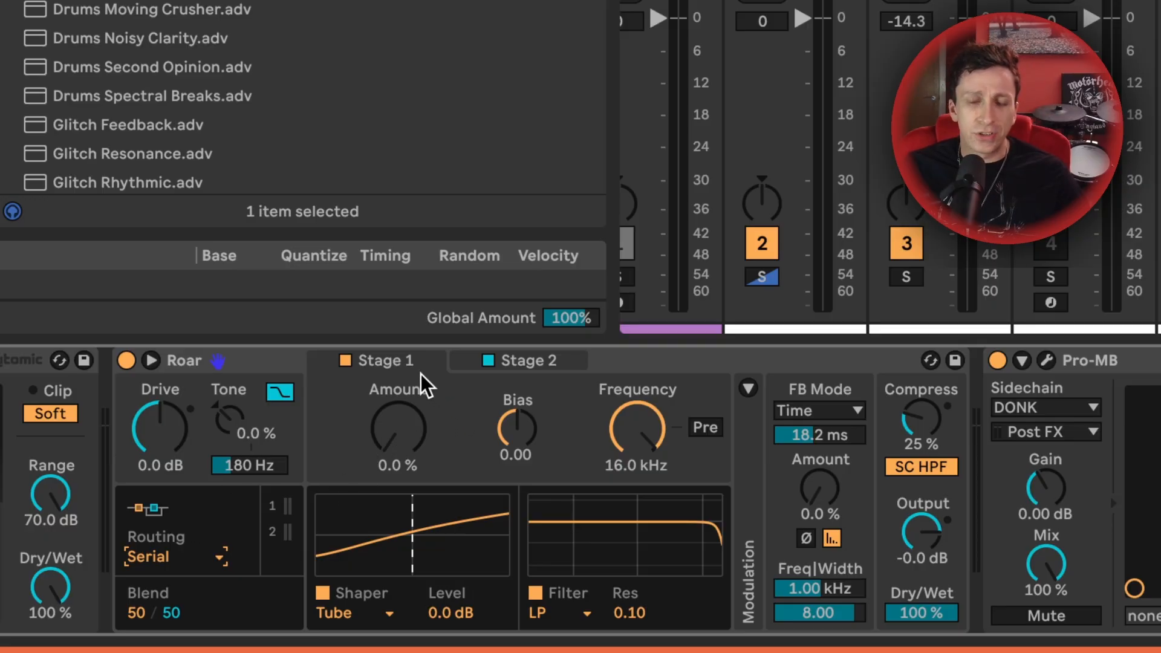
left_click(519, 366)
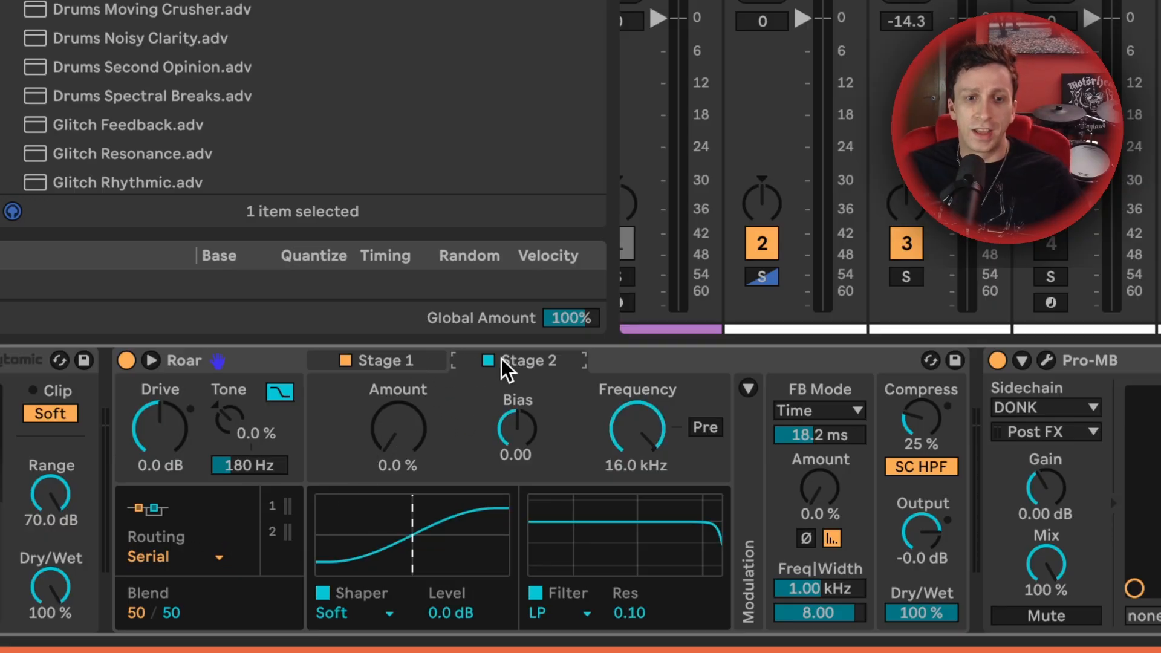
left_click(407, 361)
Step: Set Roar's routing to Parallel, compare both stages and shift the Blend to 52 / 48
left_click(209, 556)
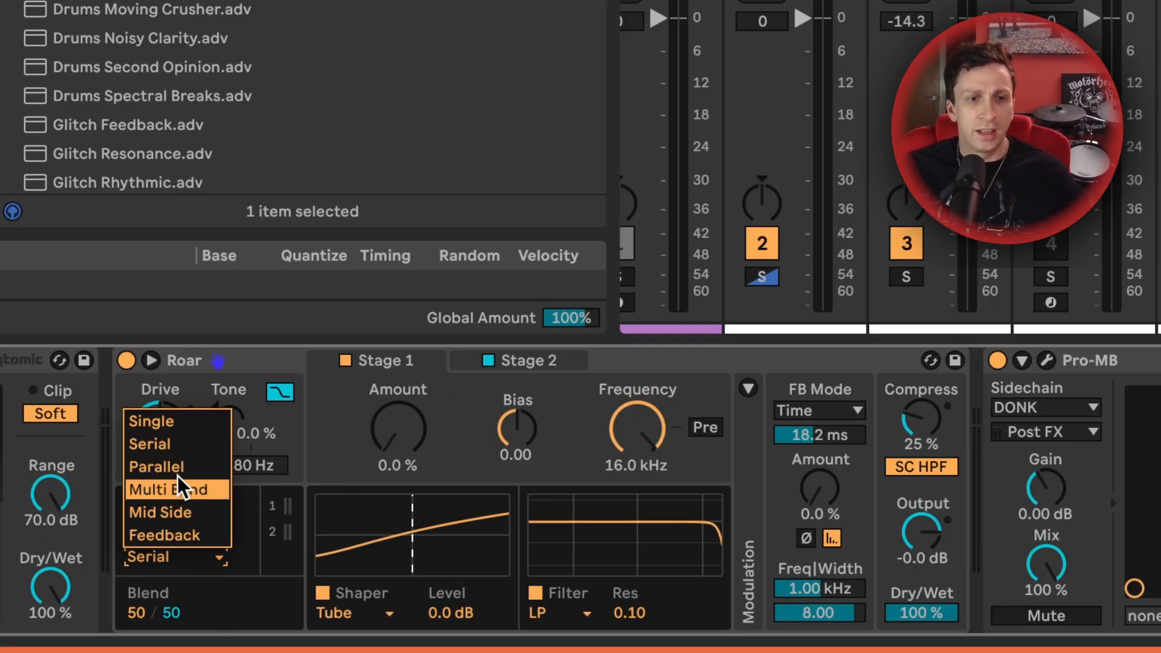
left_click(181, 464)
left_click(531, 363)
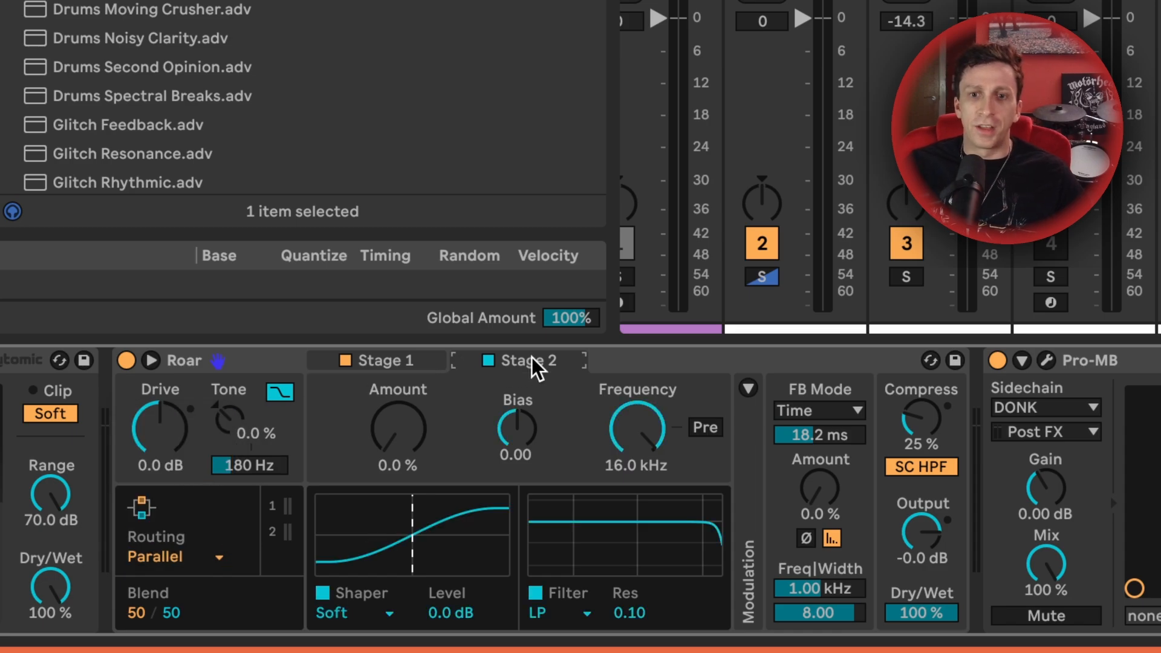
left_click(394, 363)
left_click(520, 363)
left_click(418, 359)
left_click_drag(136, 617, 137, 626)
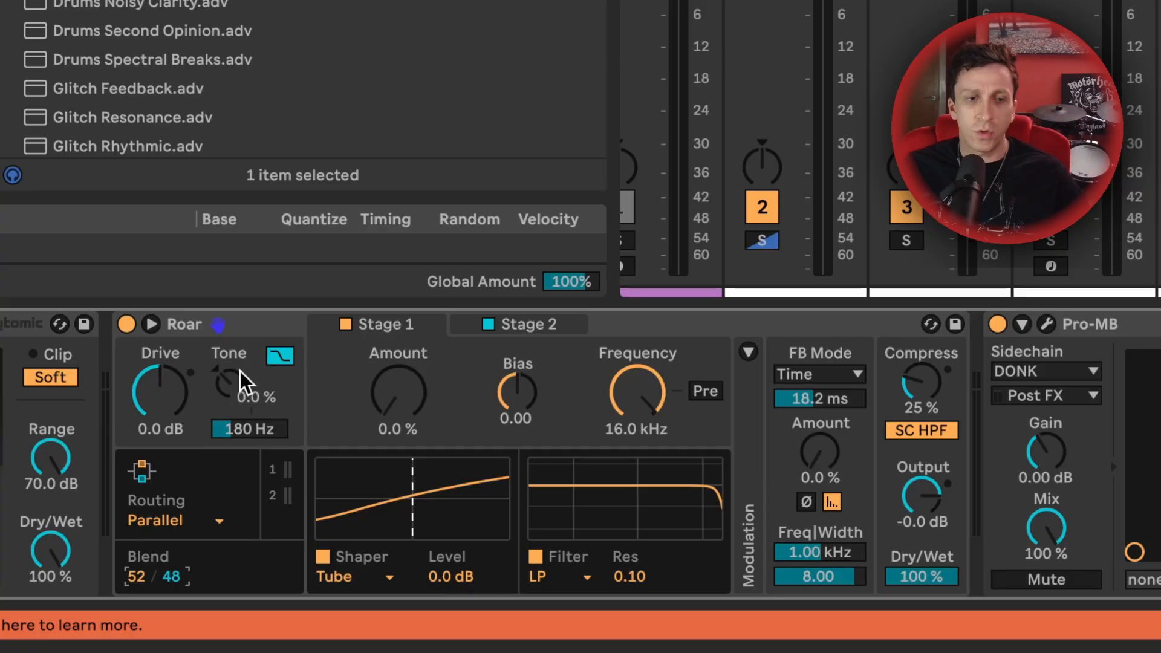
Step: Set Roar's routing to Multi Band and view its Mid and High bands
left_click(161, 523)
left_click(196, 459)
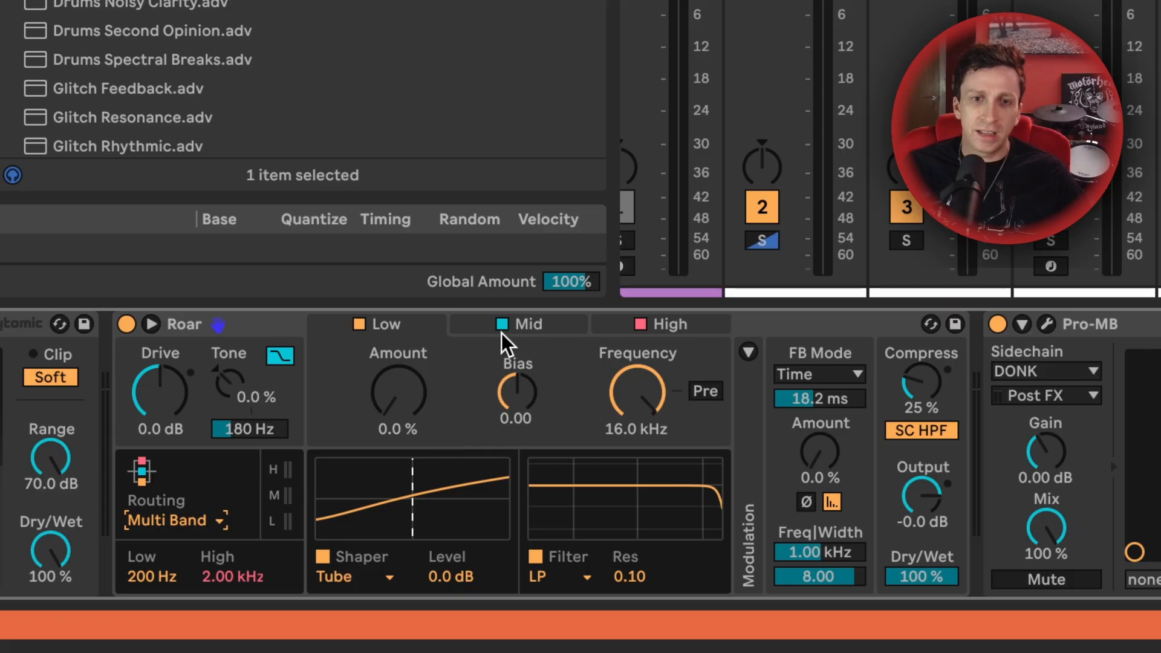
left_click(545, 321)
left_click(666, 320)
left_click(551, 329)
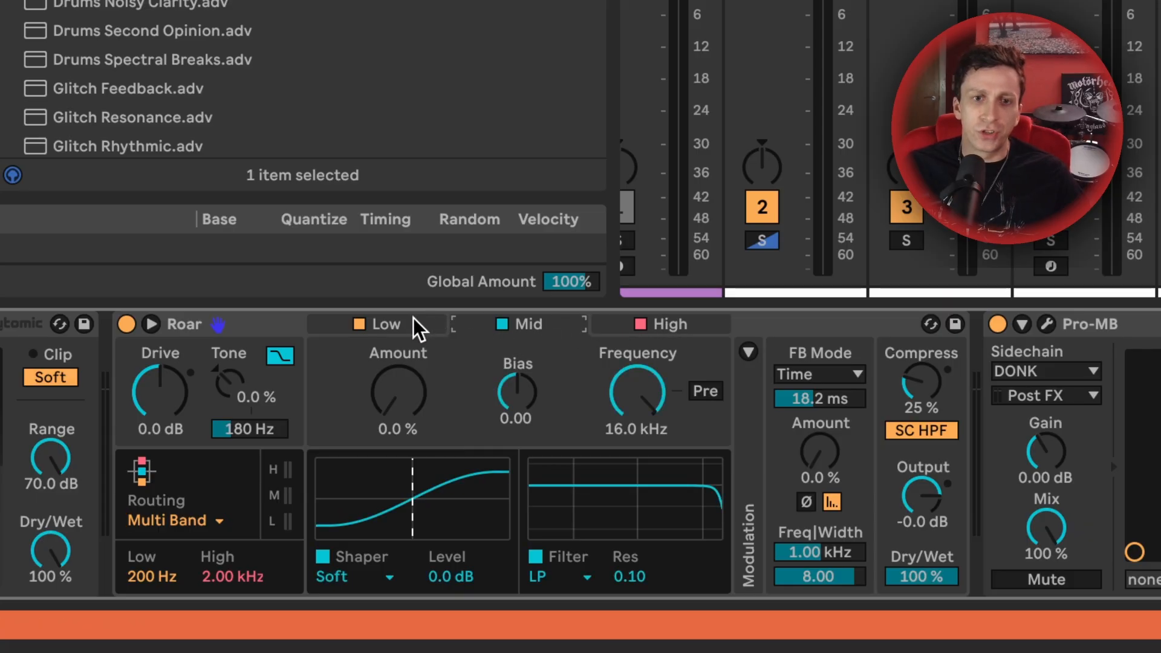
Step: Examine the separate settings of Roar's Low, Mid and High bands
left_click(415, 327)
left_click(544, 329)
left_click(669, 325)
left_click(390, 327)
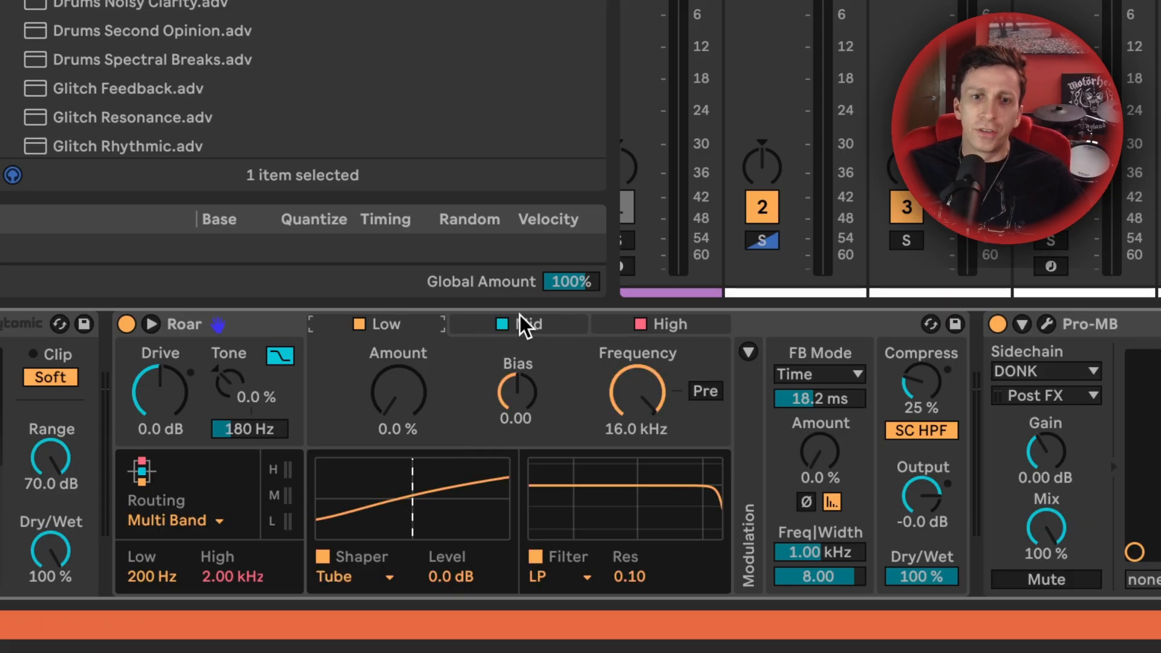
left_click(551, 327)
left_click(668, 325)
left_click(414, 327)
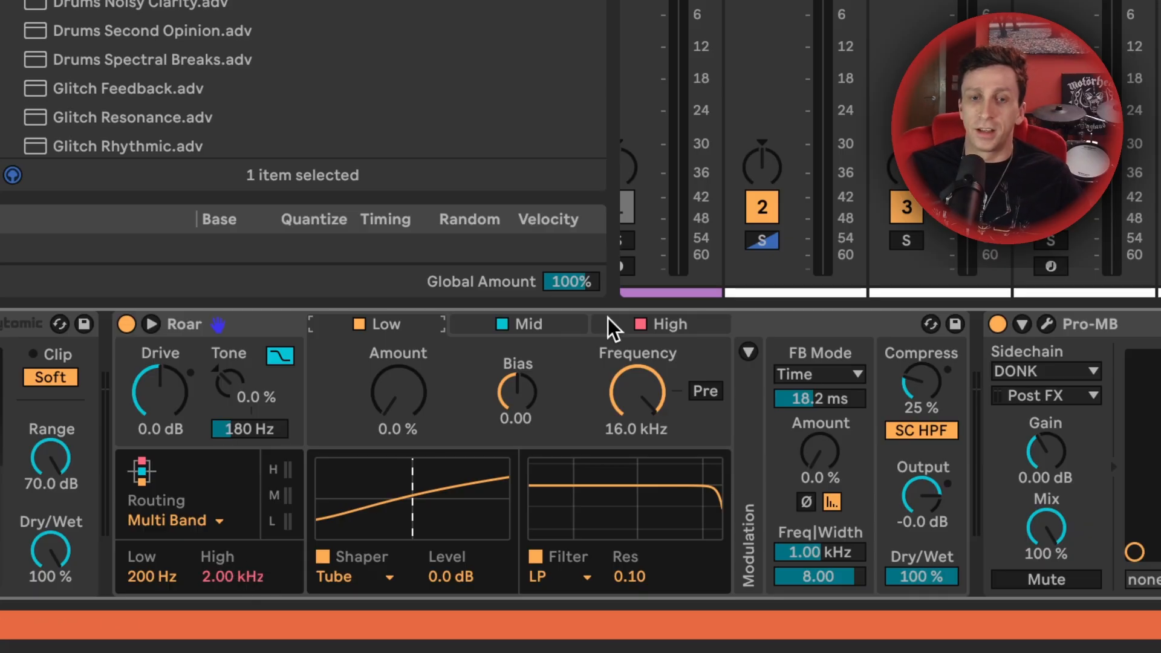
left_click(536, 332)
left_click(415, 328)
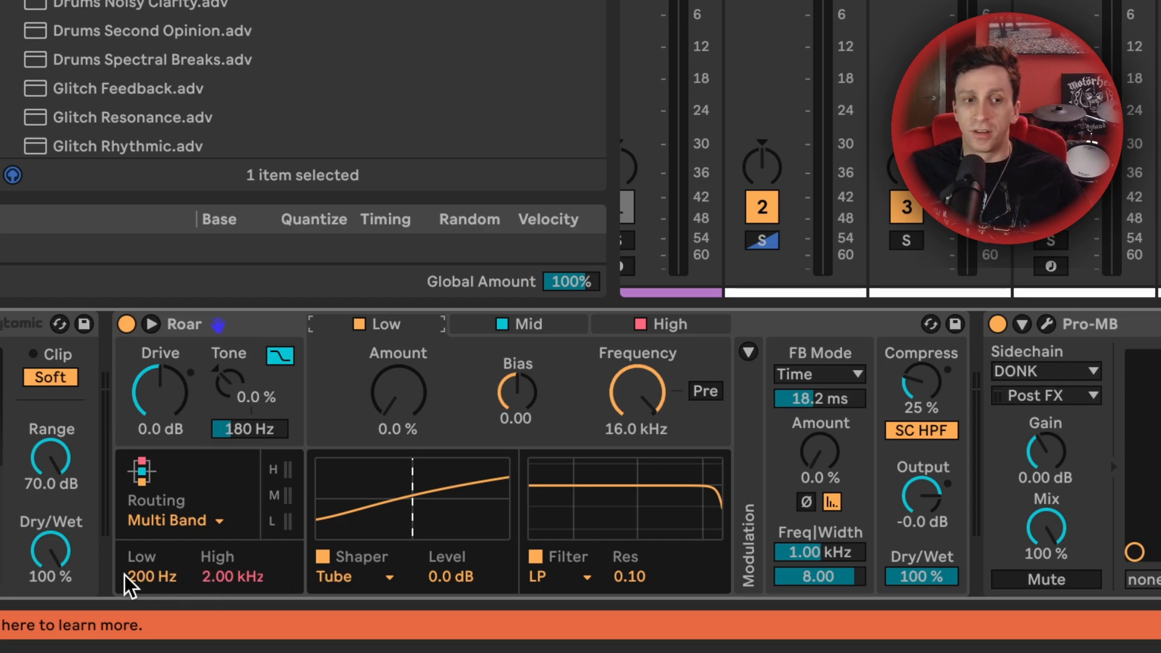
Step: Try crossover frequencies of 1.94 kHz for Low and 18.0 kHz for High and undo both changes
left_click_drag(159, 576, 158, 538)
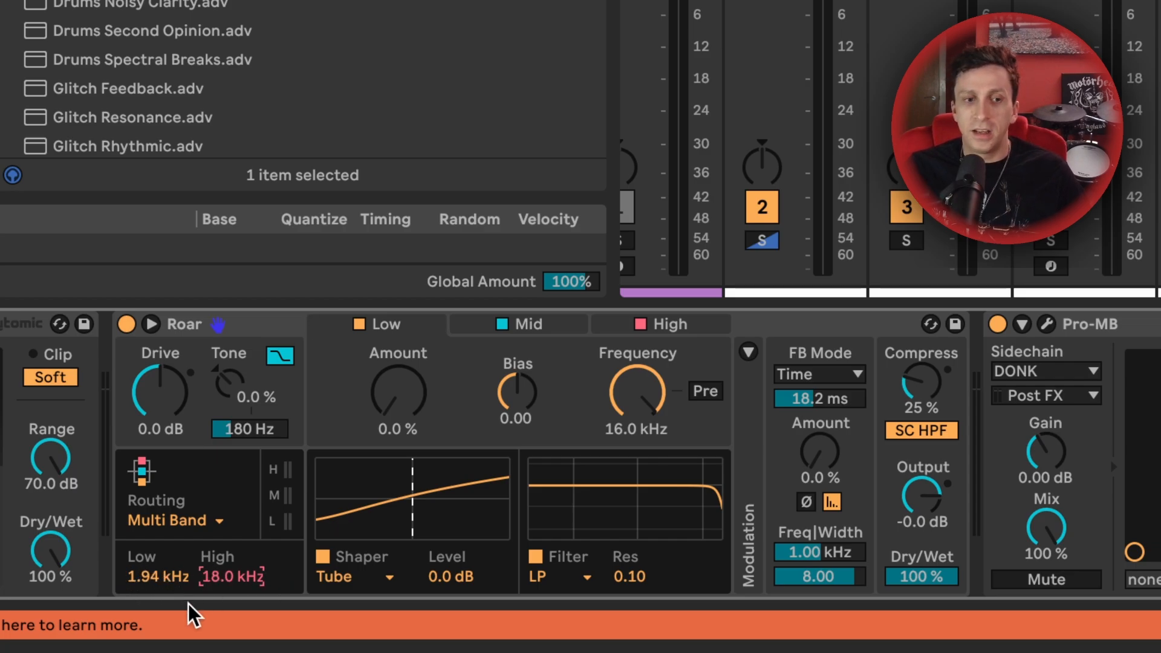
key("ctrl+z")
key("ctrl+z")
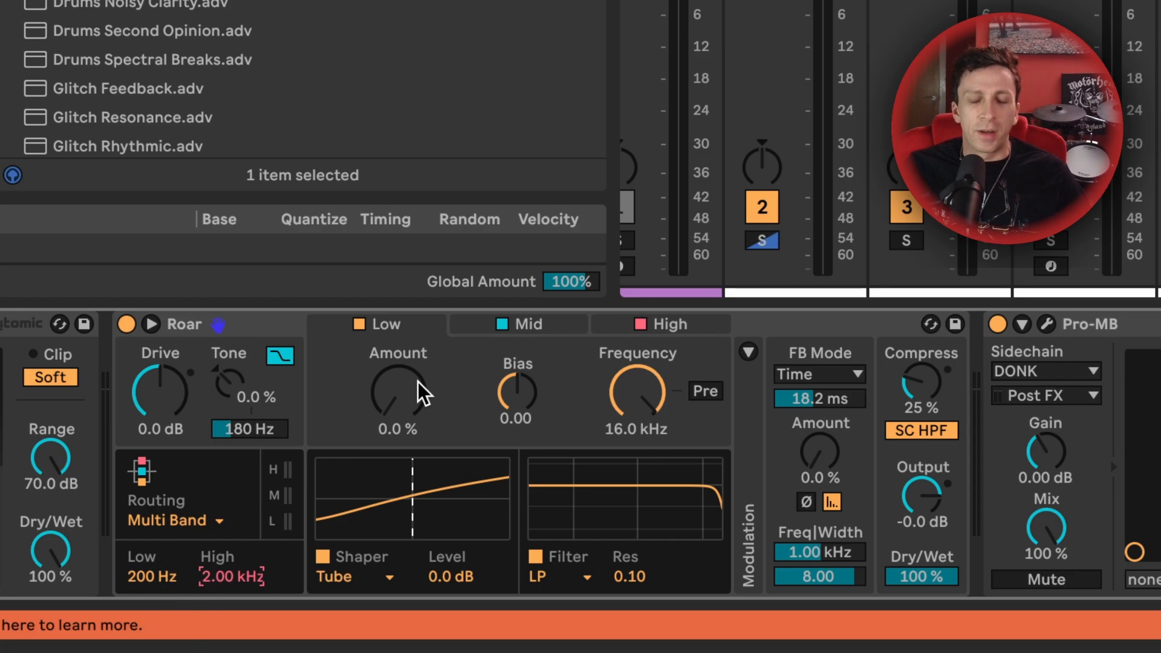
Step: Turn off the Mid and High bands and set the Low band's Amount to 12 % during playback
left_click(424, 327)
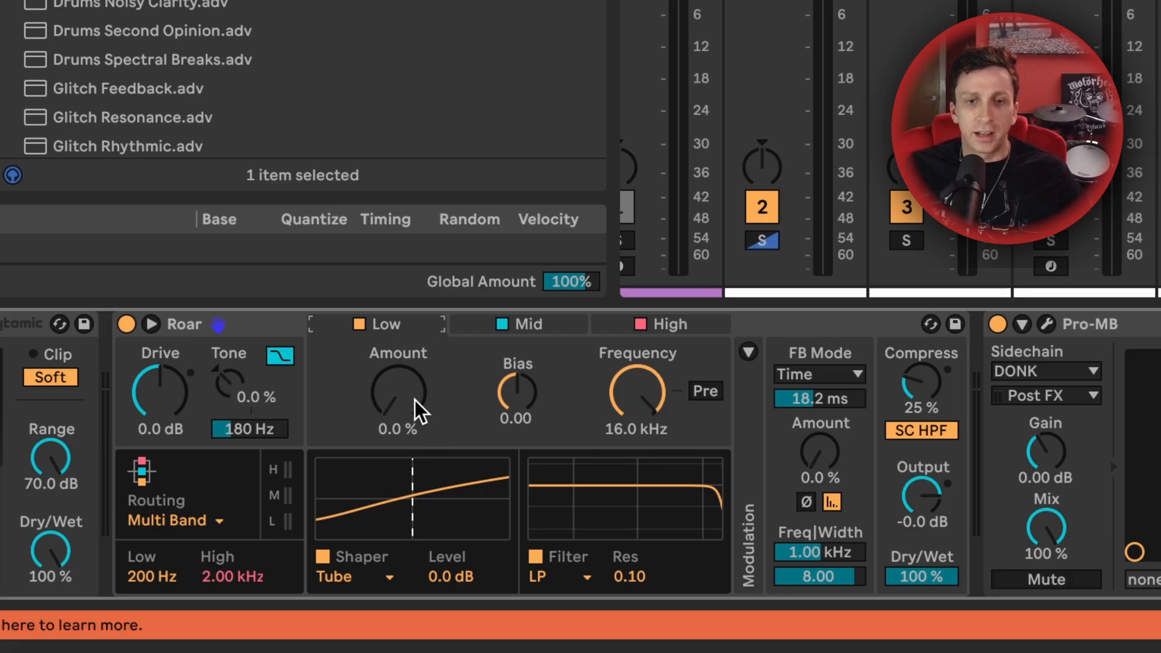
left_click(502, 324)
left_click(640, 324)
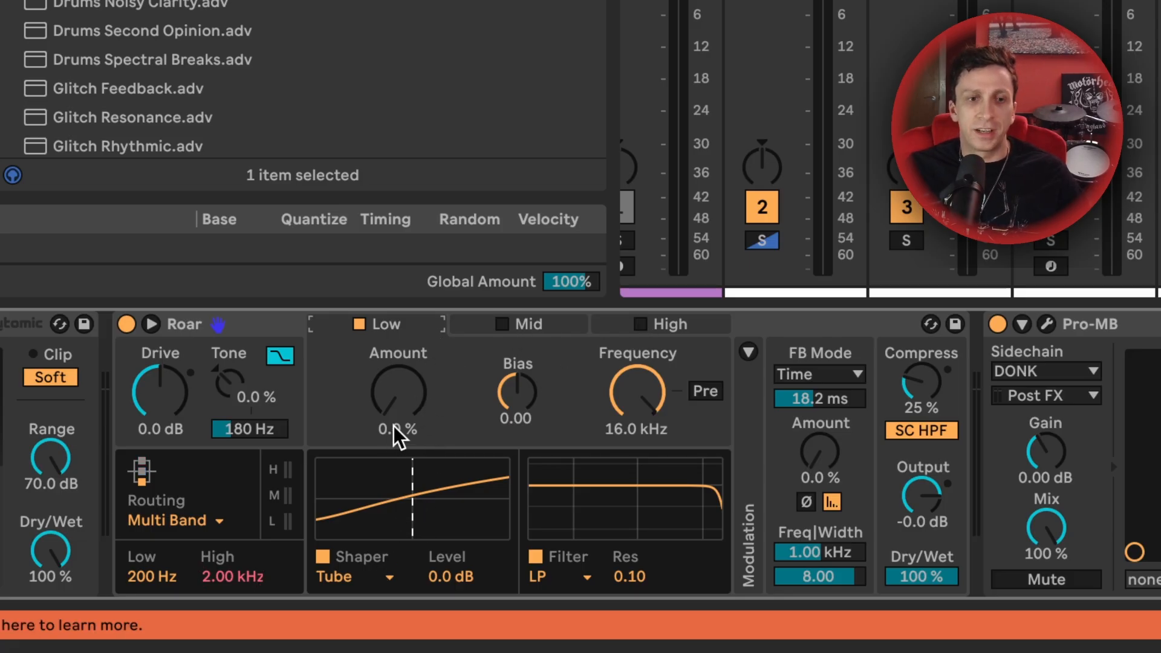
key("space")
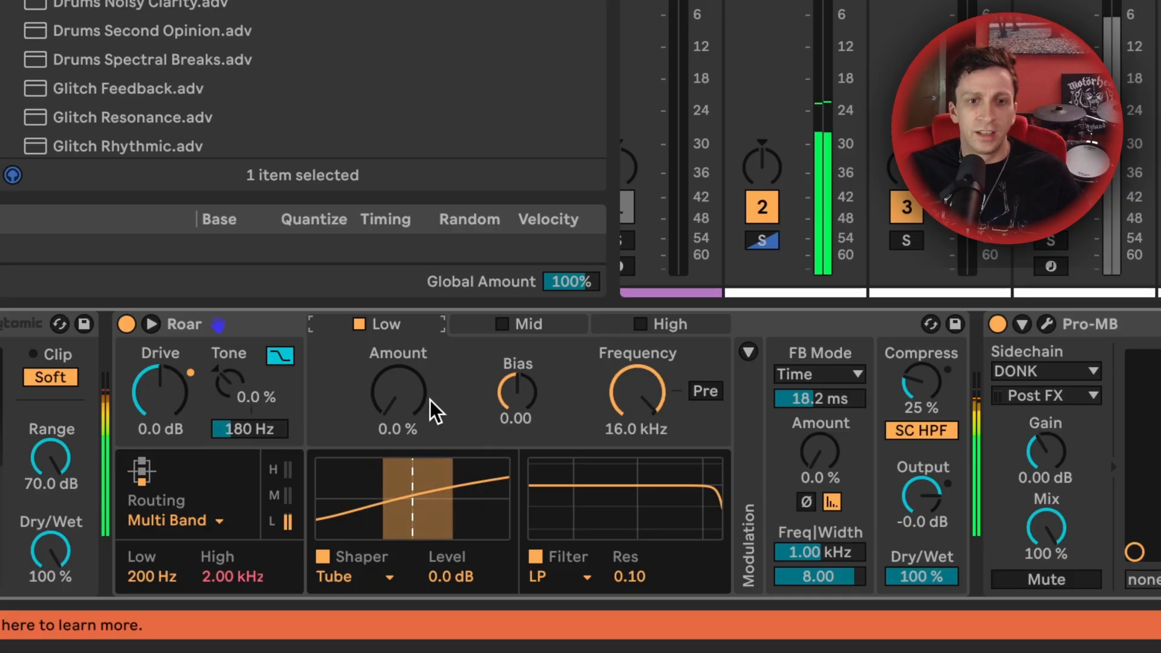
left_click_drag(431, 402, 431, 387)
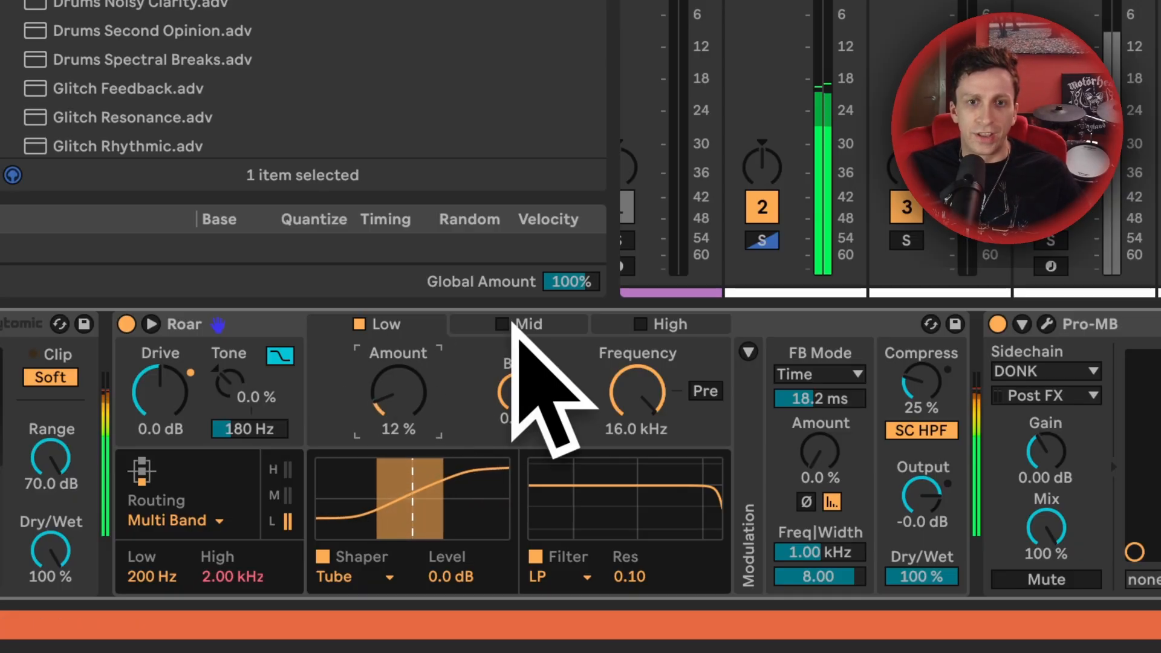
Step: Turn on the Mid band in place of the Low band and open the Mid band's settings
left_click(503, 324)
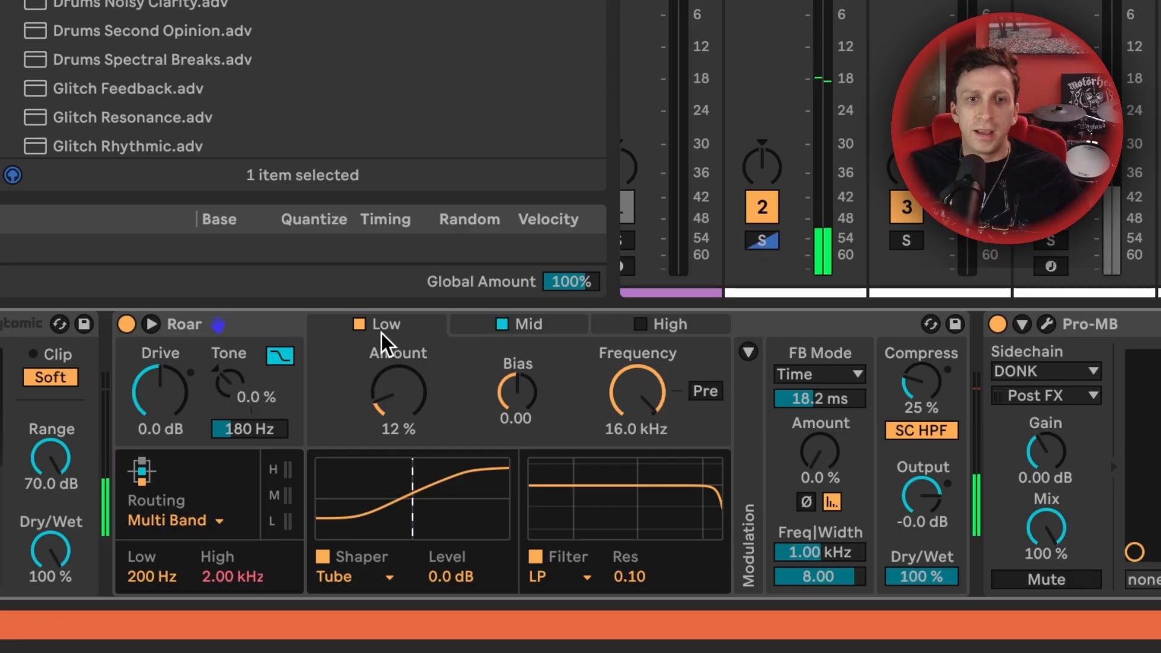
left_click(359, 324)
left_click(565, 330)
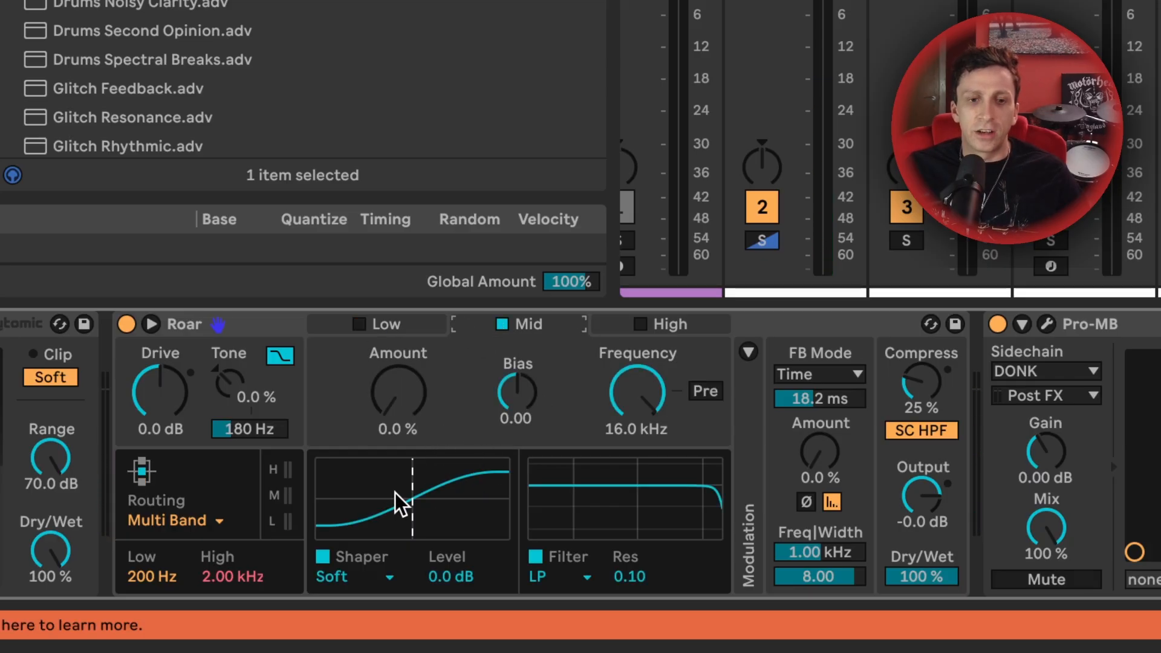
Step: Set the Mid band's shaper to Polynomial, its Amount to 19 % and its filter Frequency to 20.0 kHz during playback
left_click(357, 577)
left_click(394, 467)
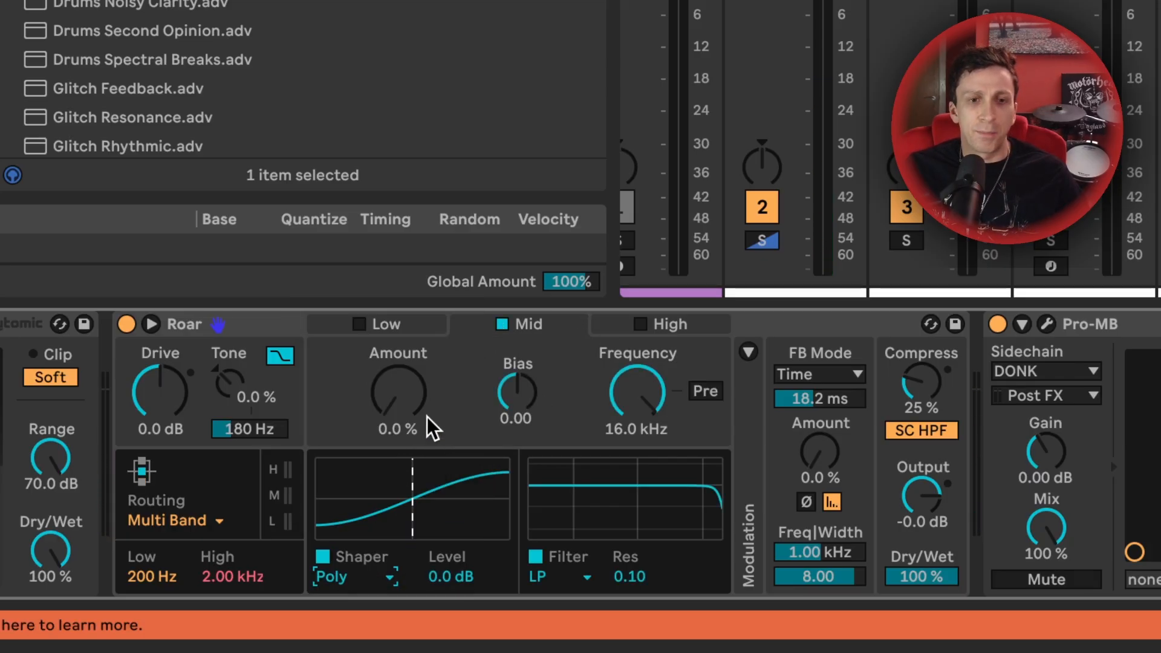
scroll(408, 416, "up", 5)
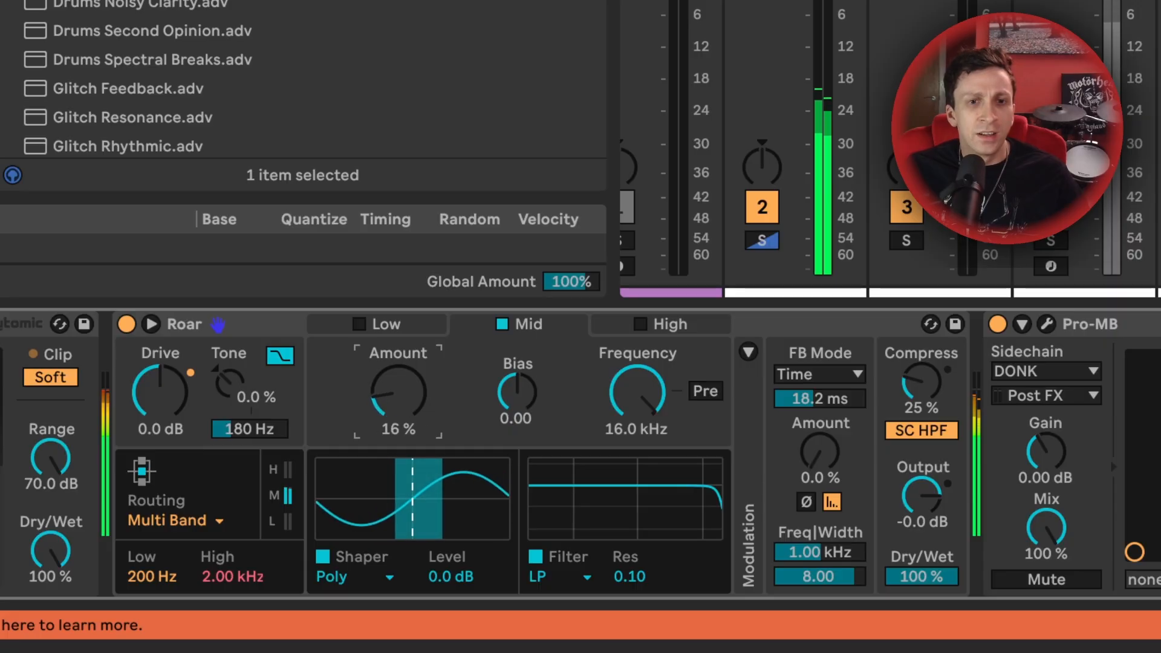
scroll(622, 401, "up", 3)
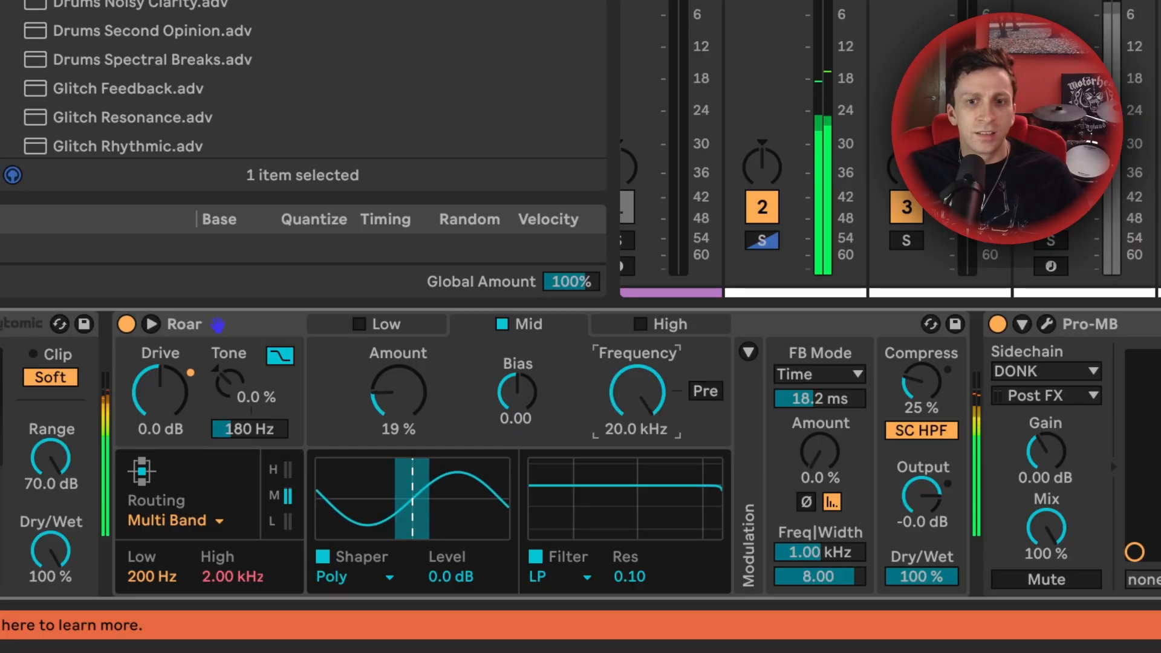
Step: Turn the Low and High bands on and give the High band Noise Injection shaping with an Amount of 17 %
left_click(359, 325)
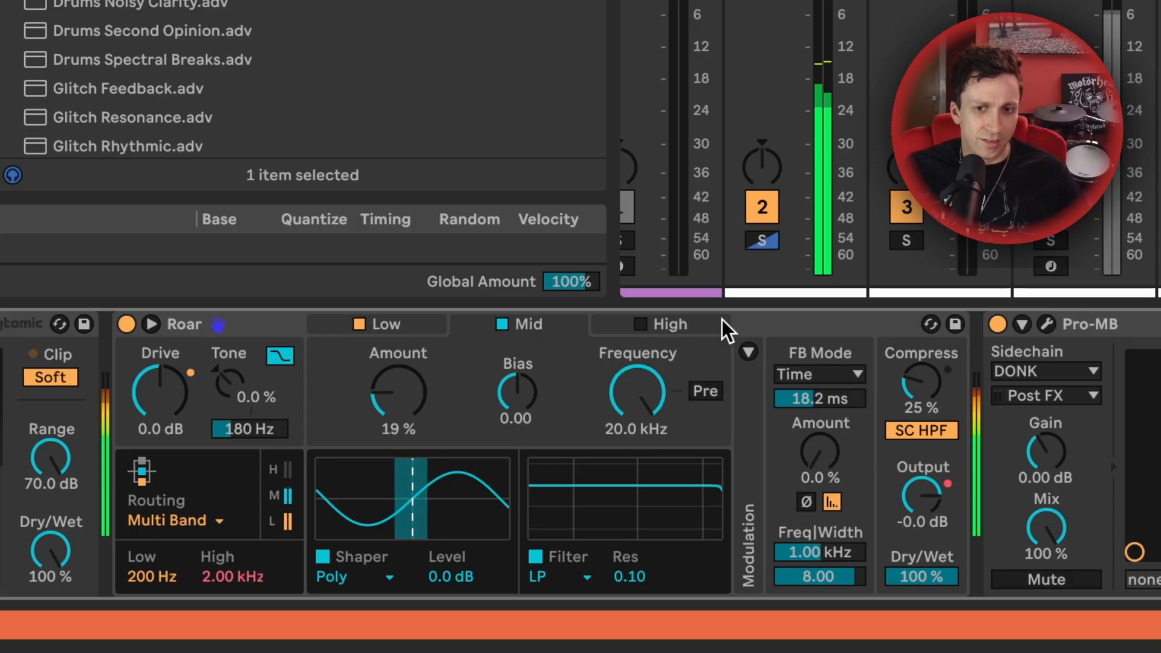
left_click(672, 327)
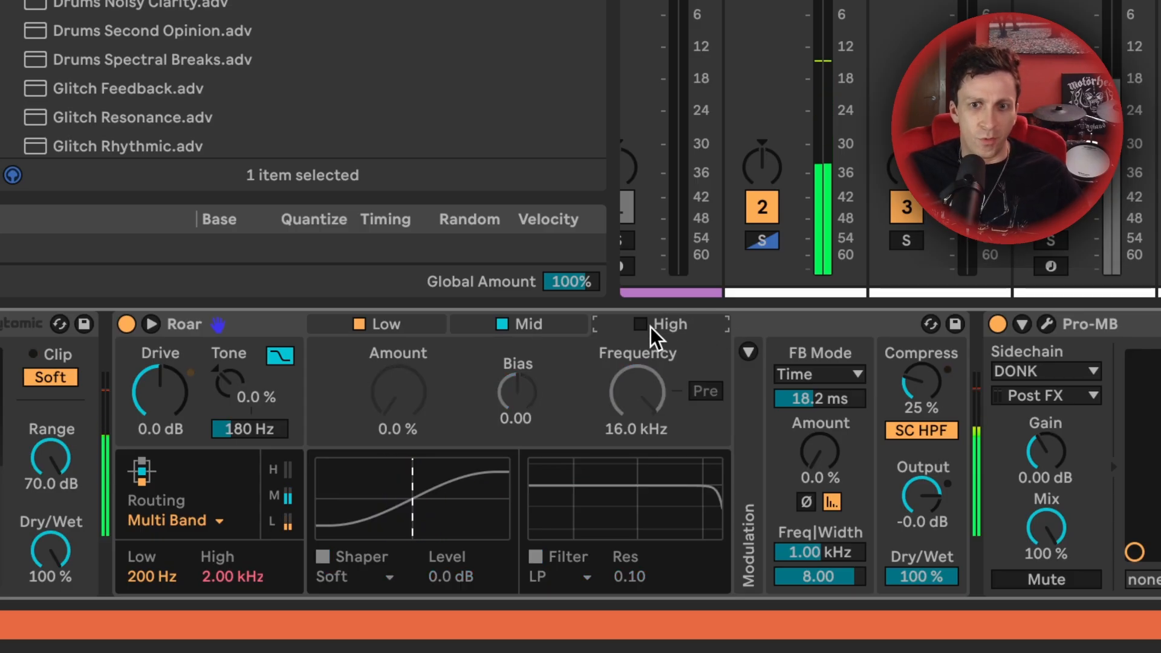
left_click(640, 324)
left_click(356, 577)
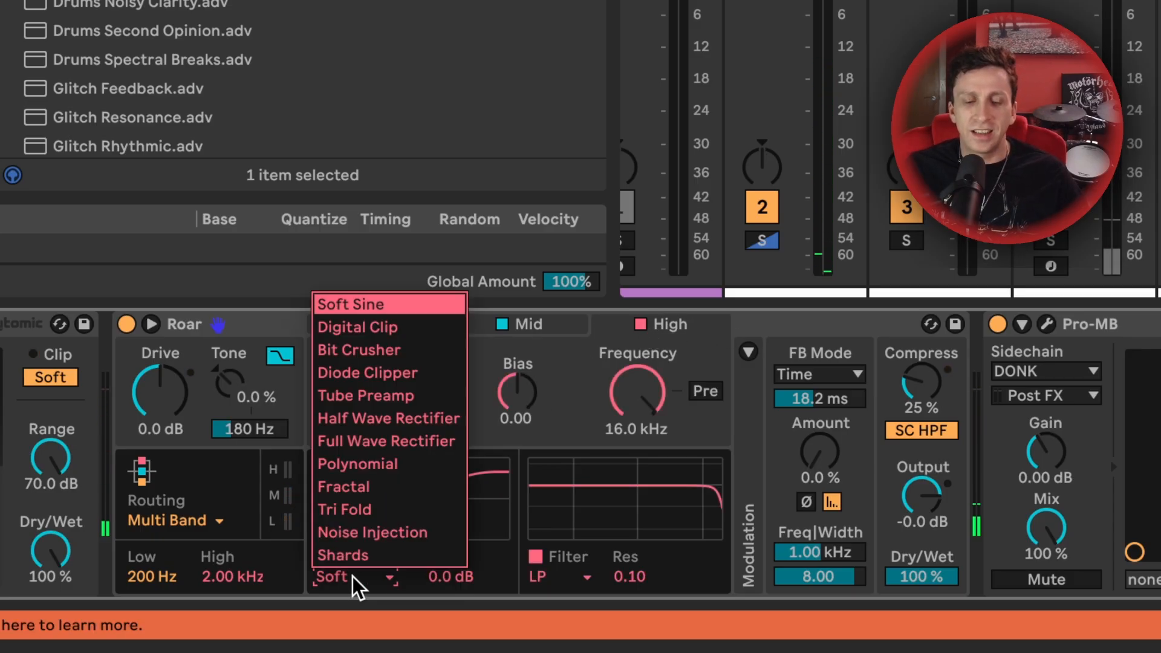
left_click(397, 532)
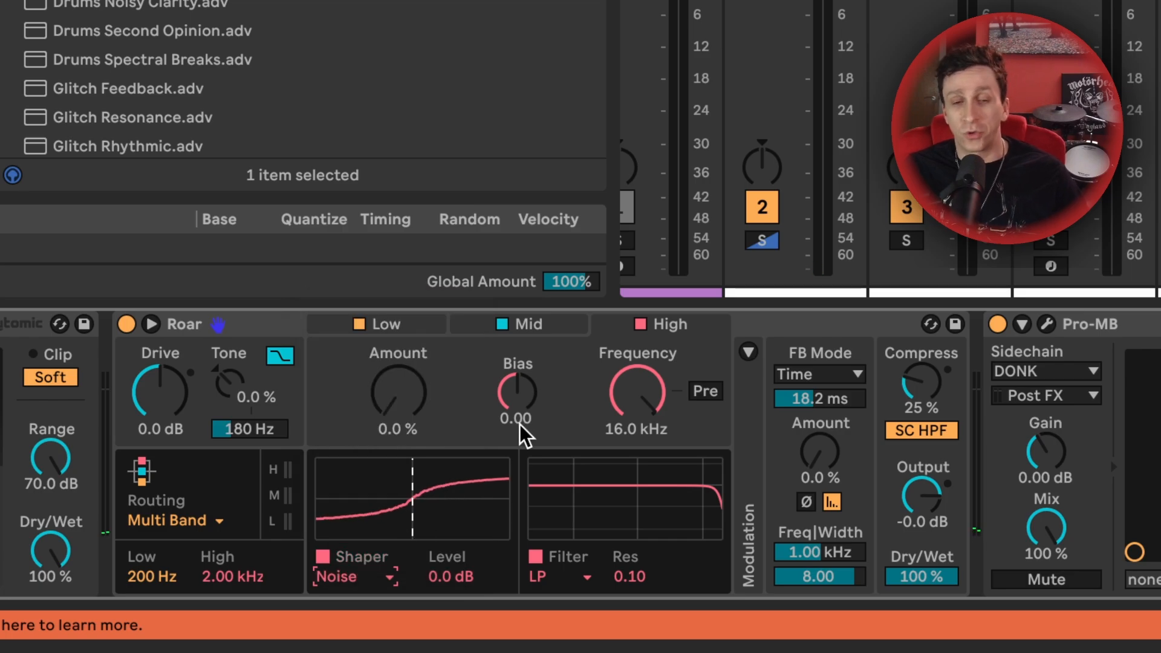
left_click_drag(422, 419, 421, 400)
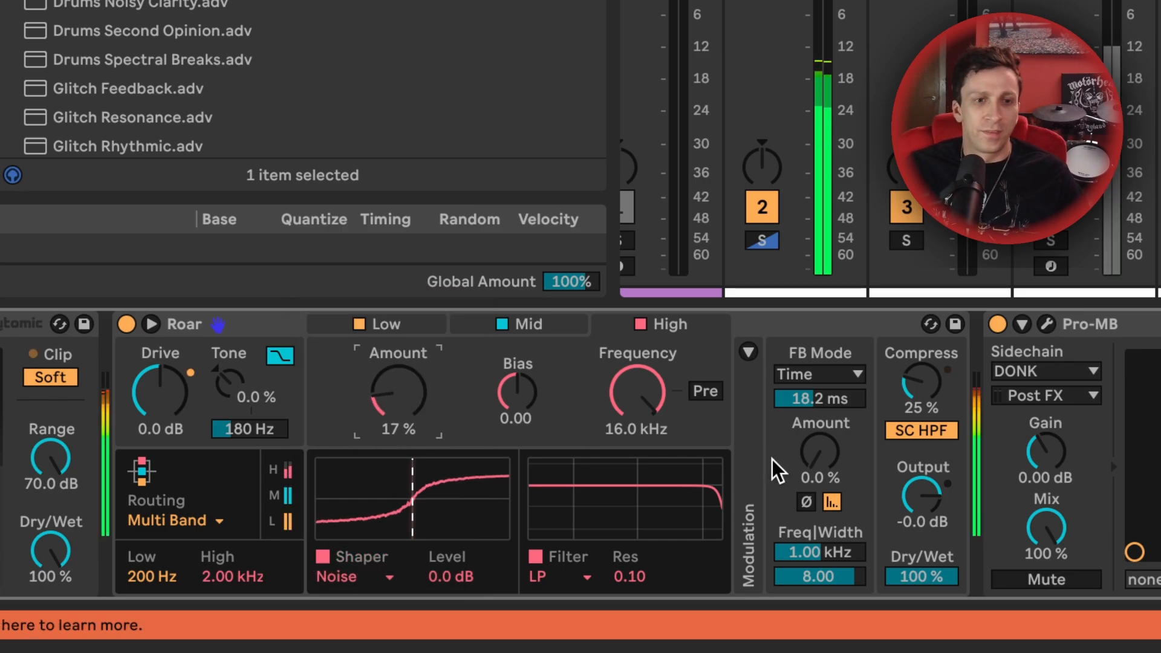
Step: Set Roar's Compress to 0.0 % and compare the bass with Roar bypassed and active
left_click_drag(931, 397, 931, 418)
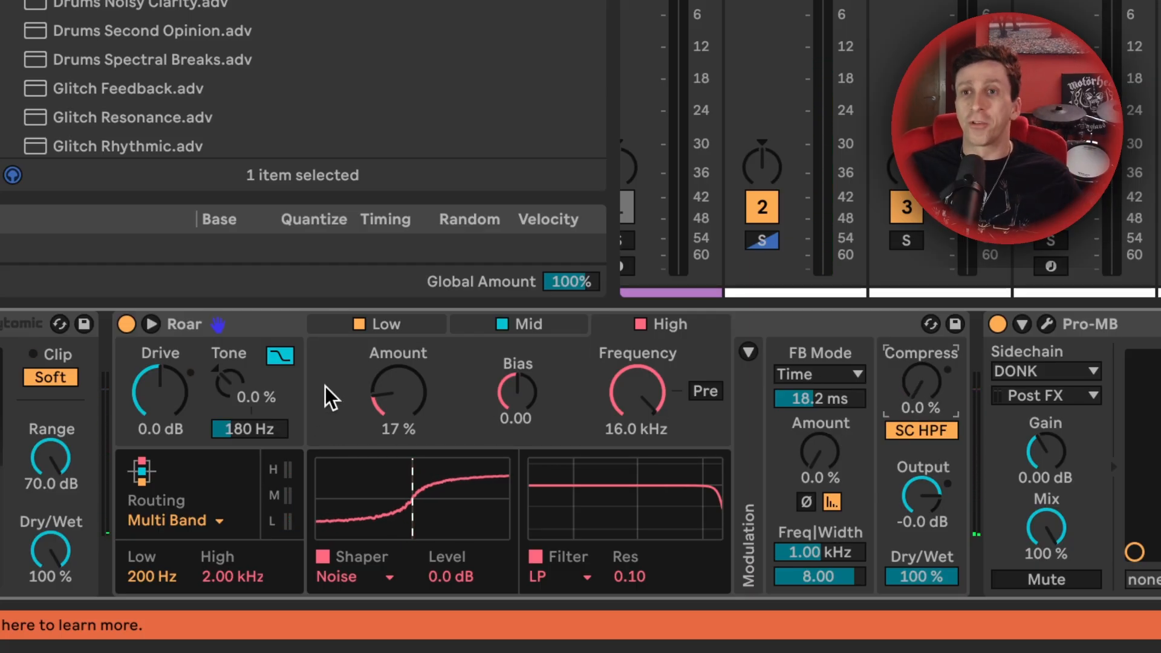
left_click(127, 325)
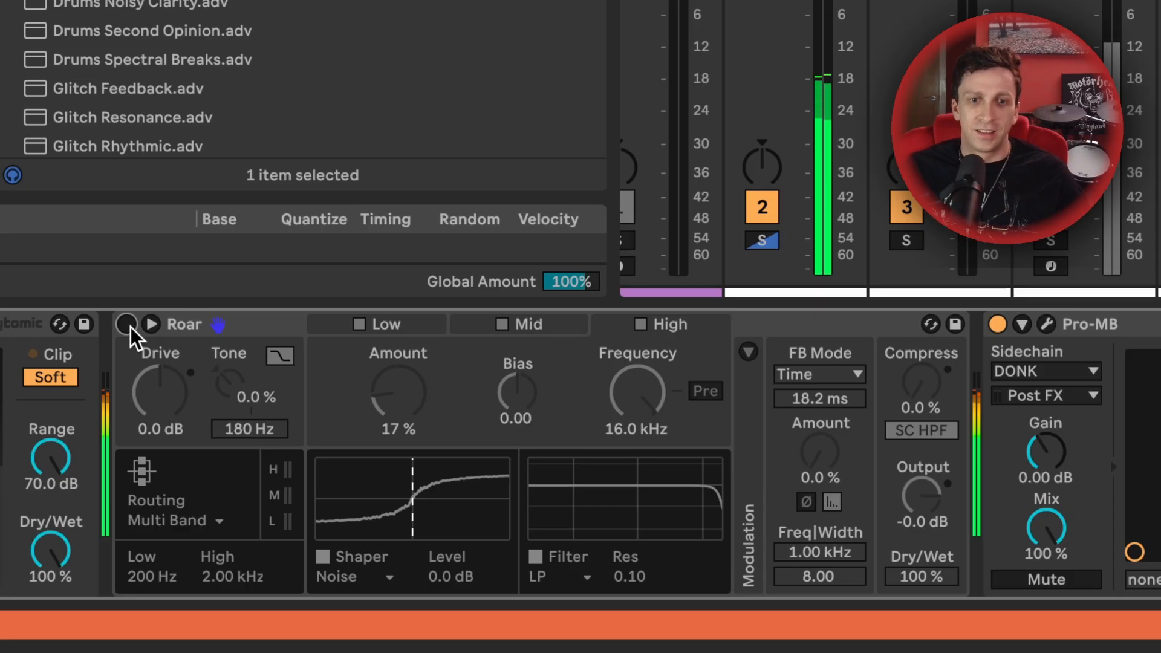
left_click(127, 324)
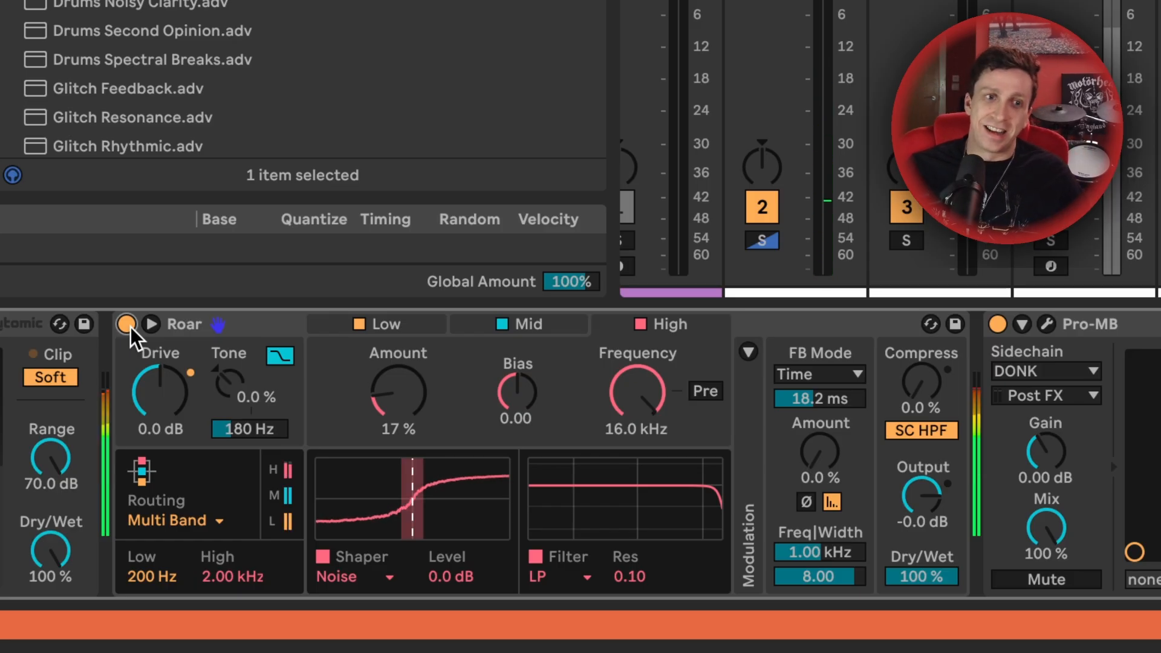
left_click(127, 324)
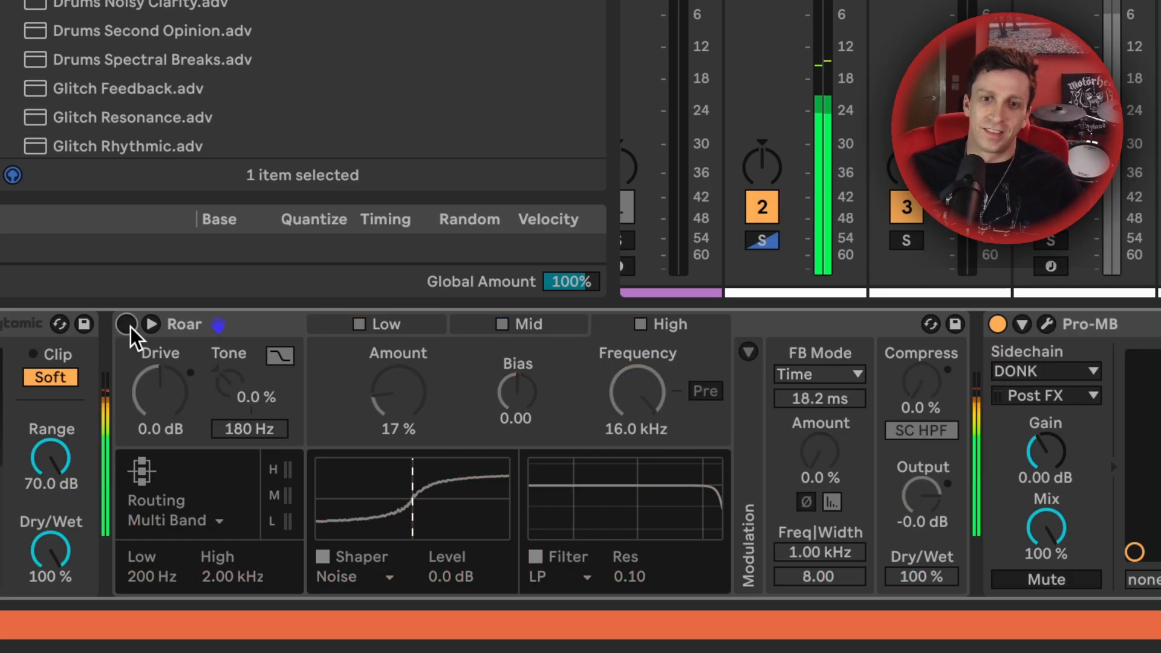
left_click(127, 325)
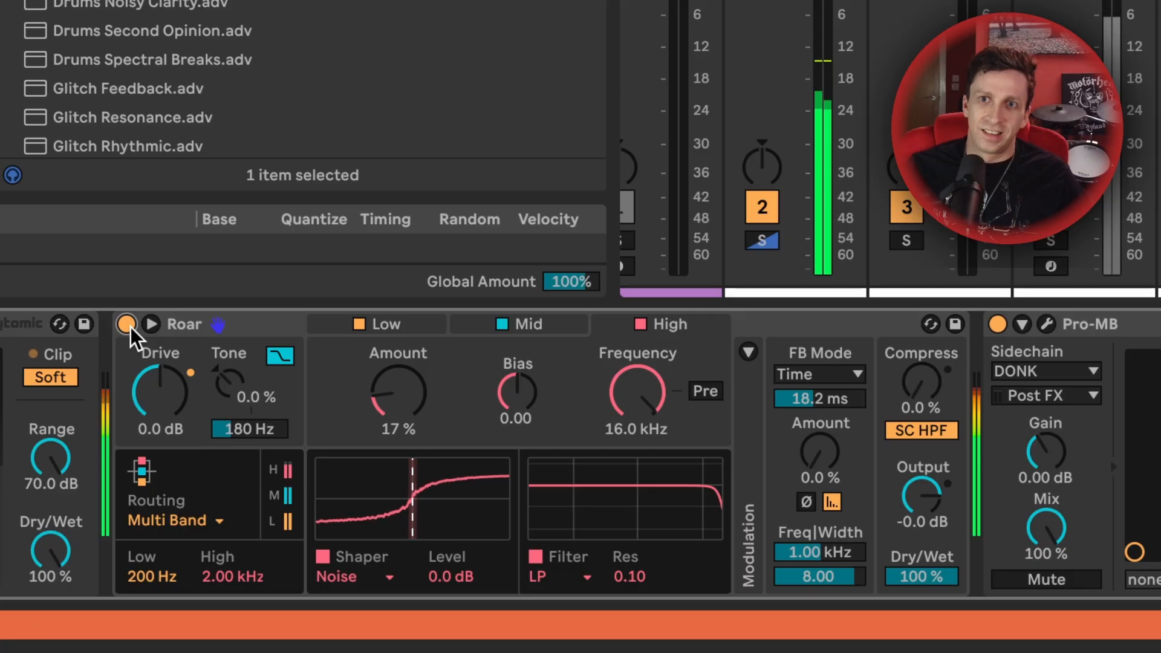
Step: Set Roar's Dry/Wet to 48 % and compare the blended sound against the bypassed device
left_click_drag(913, 577, 913, 603)
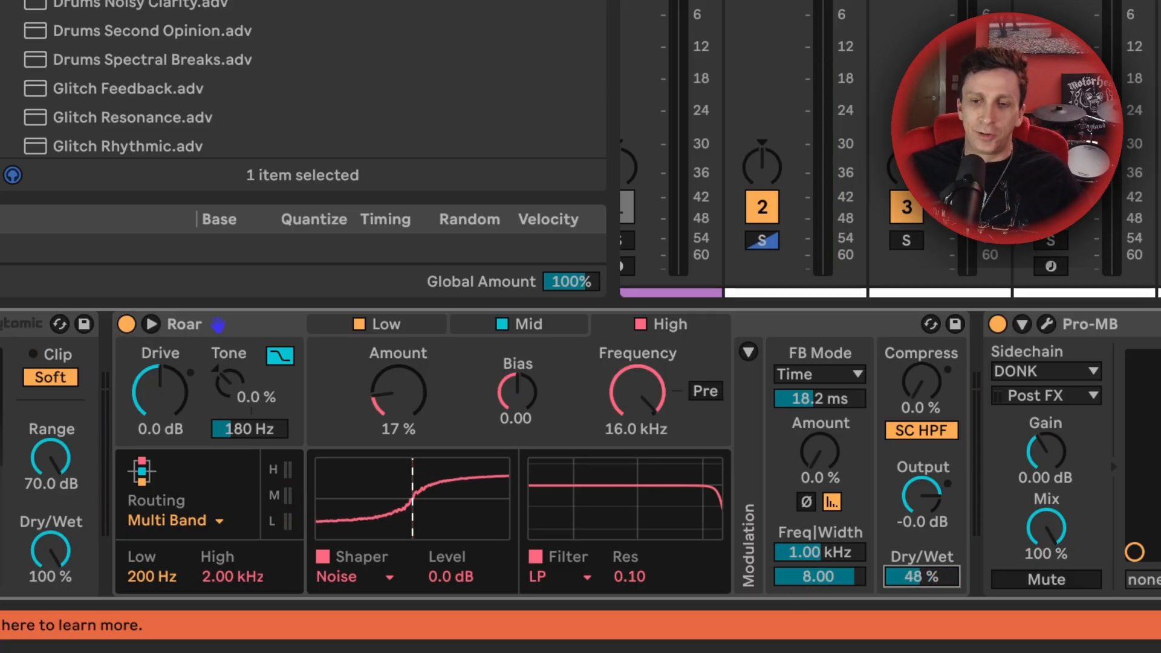
left_click(125, 325)
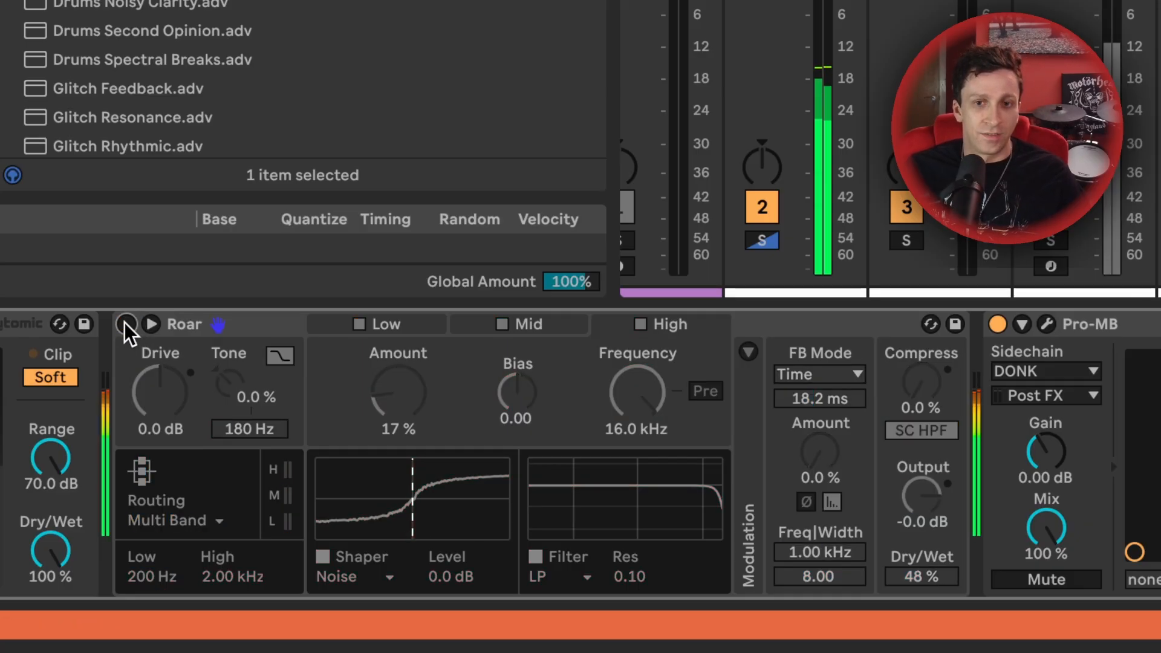
left_click(125, 324)
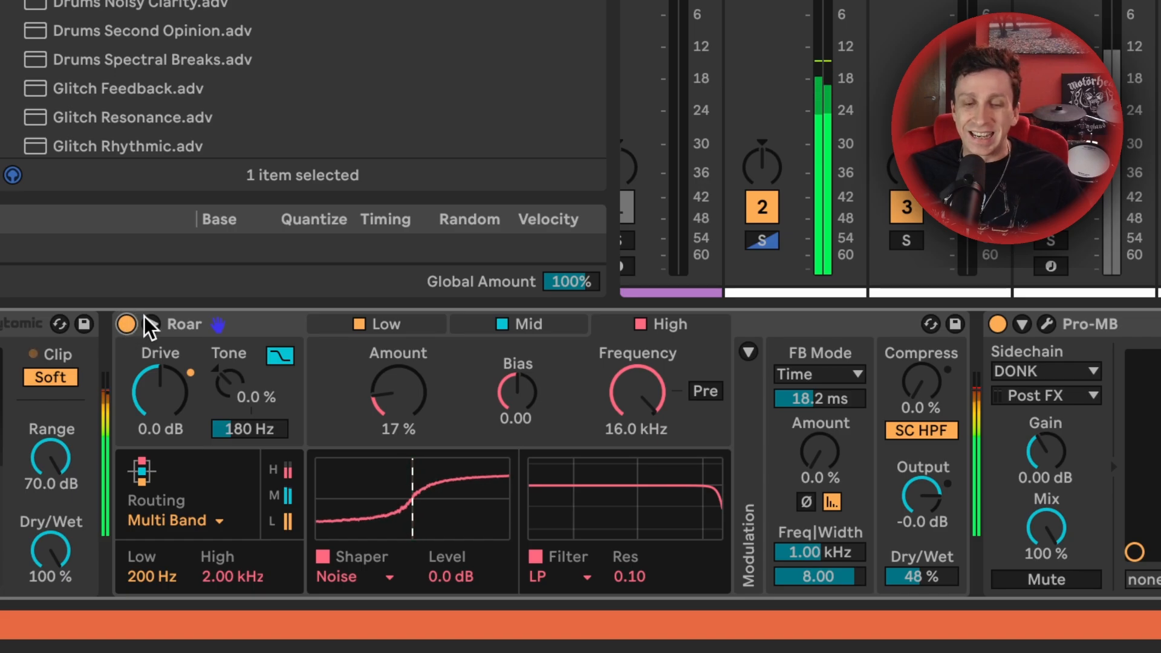
Step: Group Roar into an Audio Effect Rack and create a second, empty chain in its chain list
left_click(245, 327)
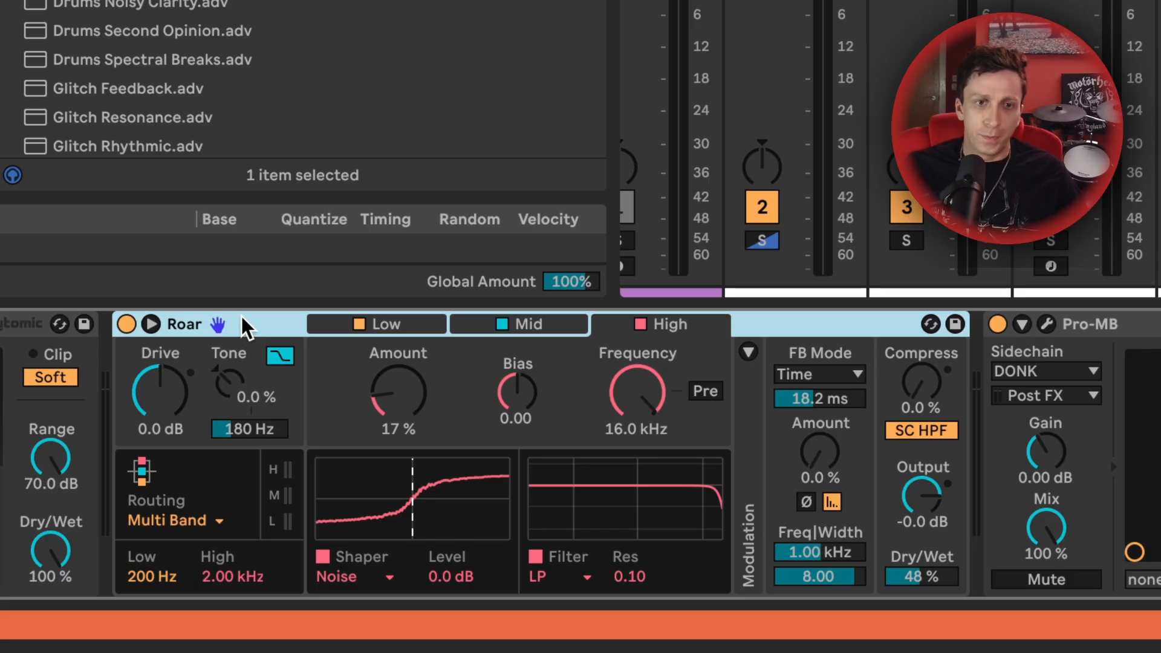
key("ctrl+g")
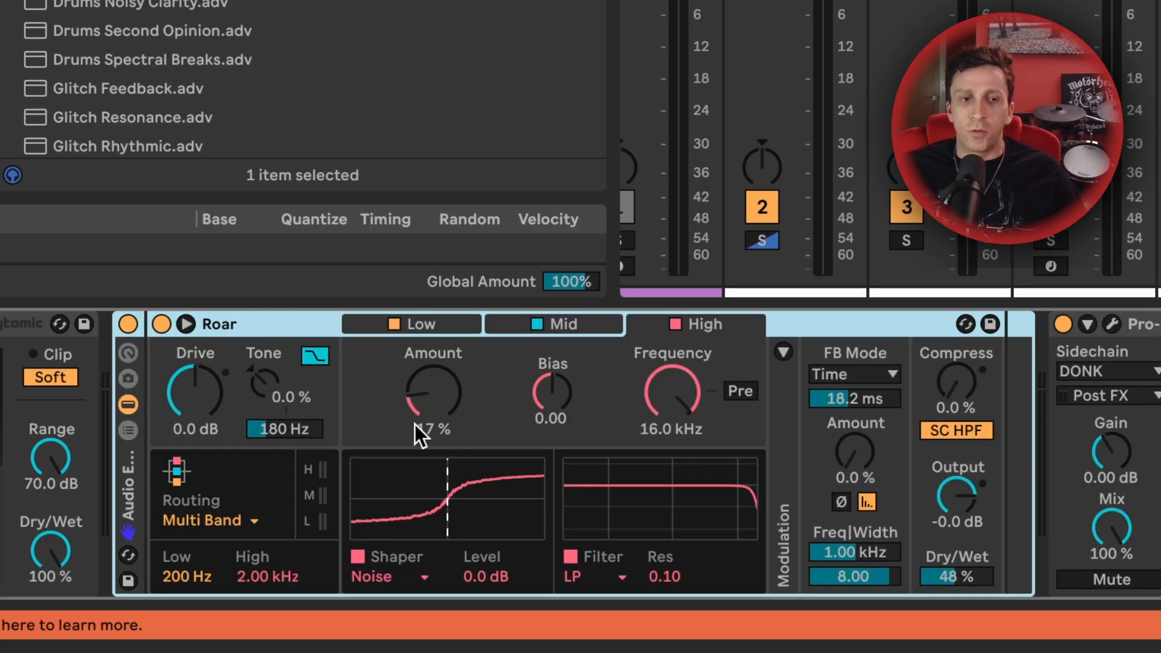
left_click(136, 432)
right_click(264, 443)
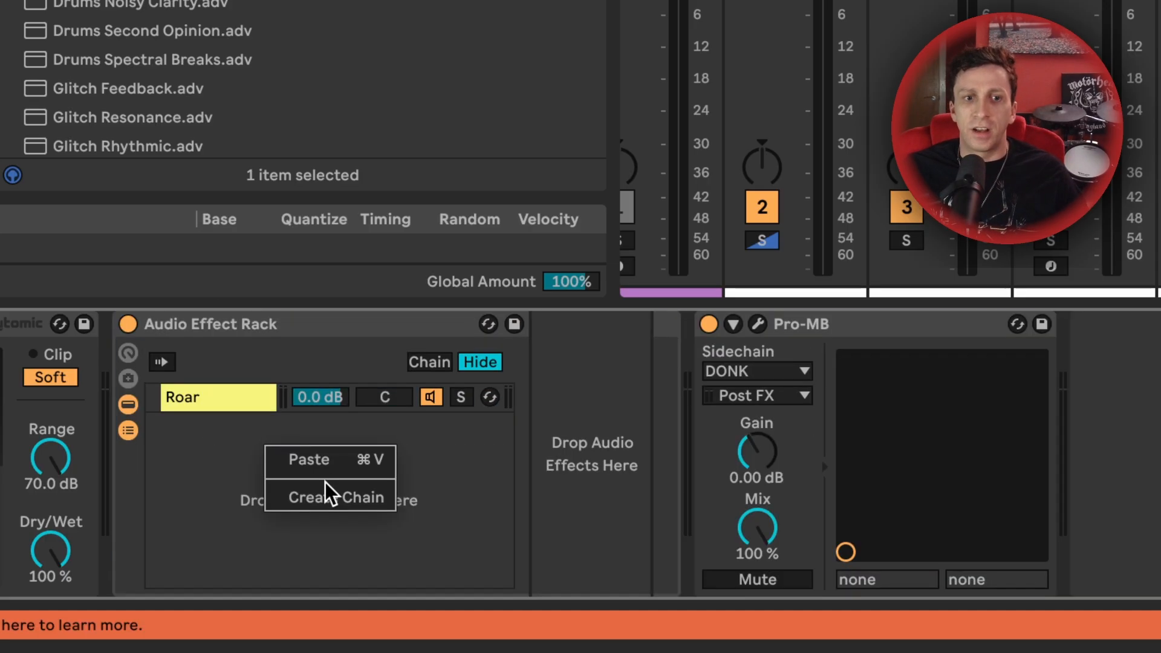
left_click(328, 494)
right_click(256, 461)
left_click(311, 513)
right_click(302, 468)
left_click(344, 519)
key("Return")
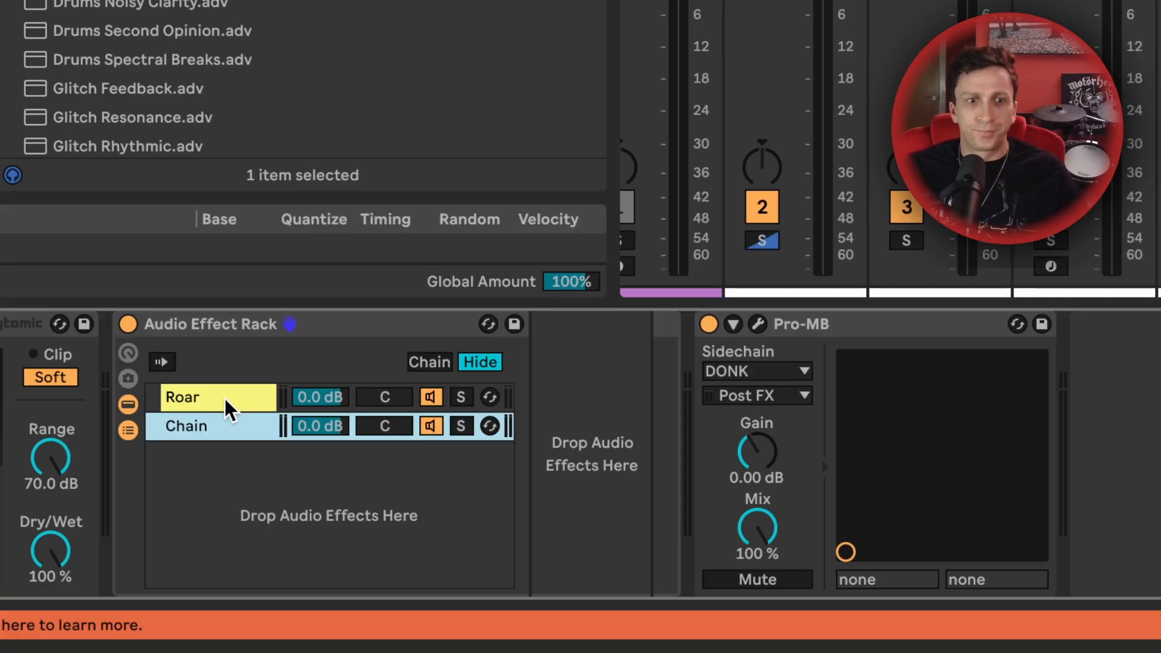
Step: Copy Roar from the first chain into the empty second chain and deactivate the first chain
left_click(223, 397)
left_click(663, 321)
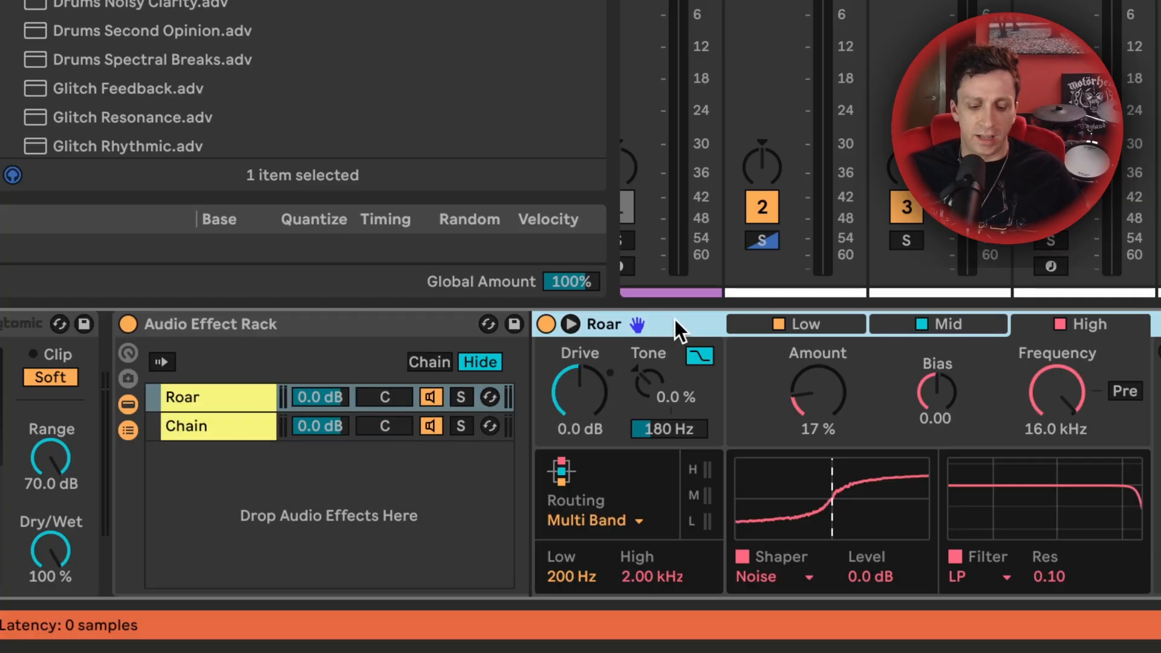
left_click_drag(675, 320, 230, 424)
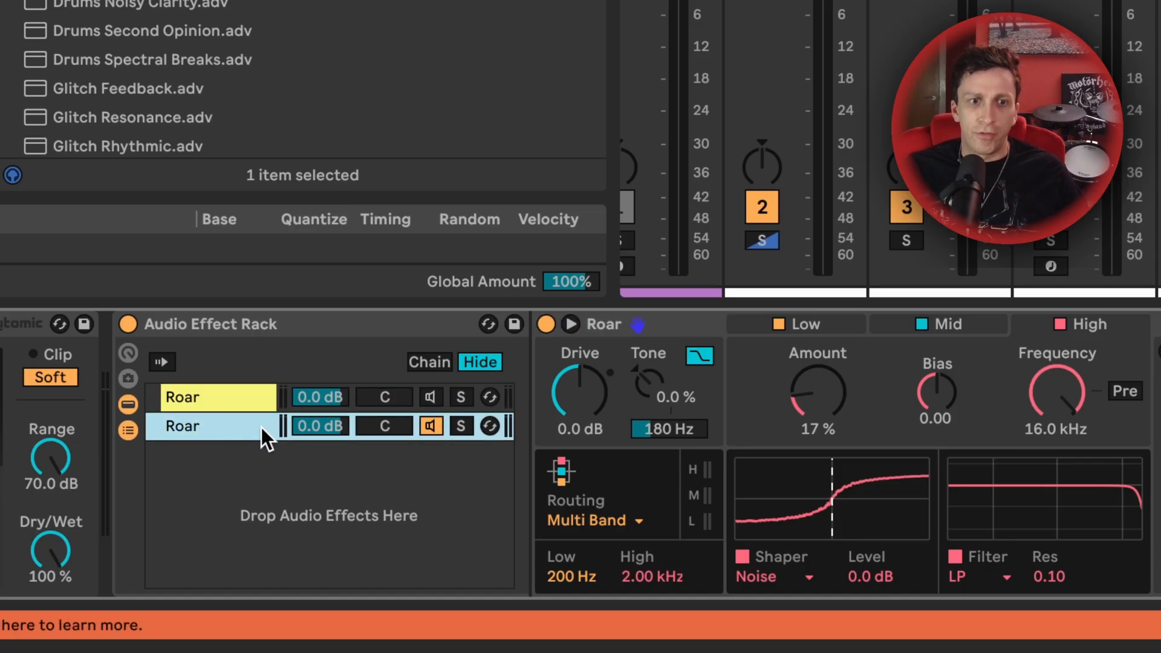
Step: Set the copied Roar's Routing to Mid Side and look at its Mid and Side settings
left_click(586, 517)
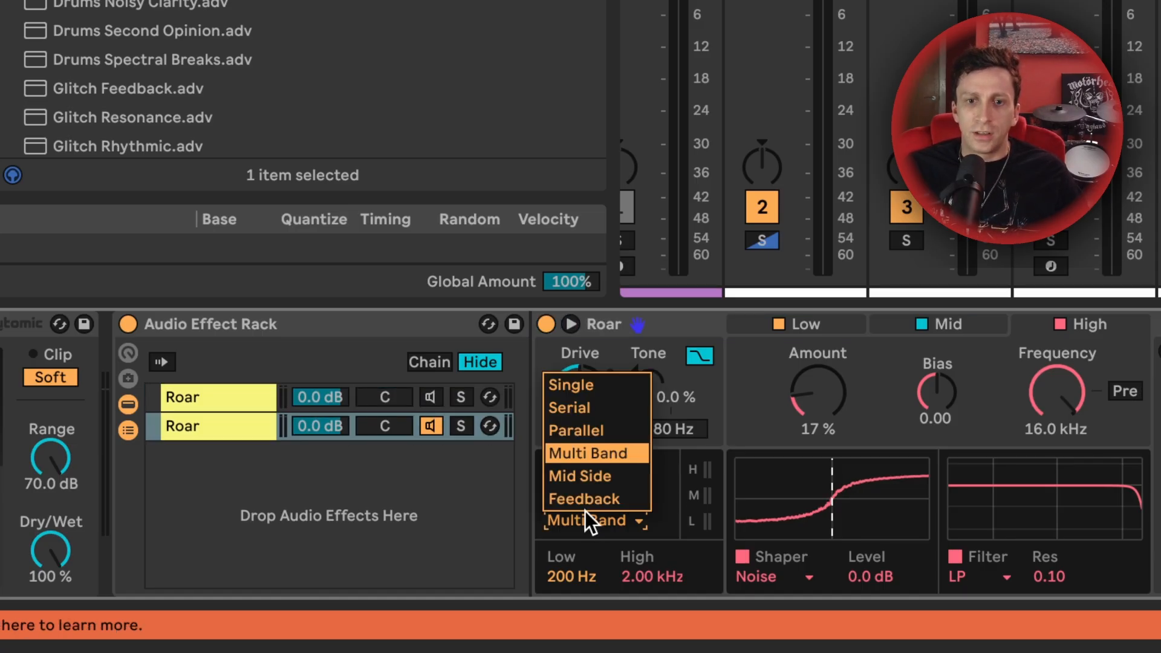
left_click(597, 476)
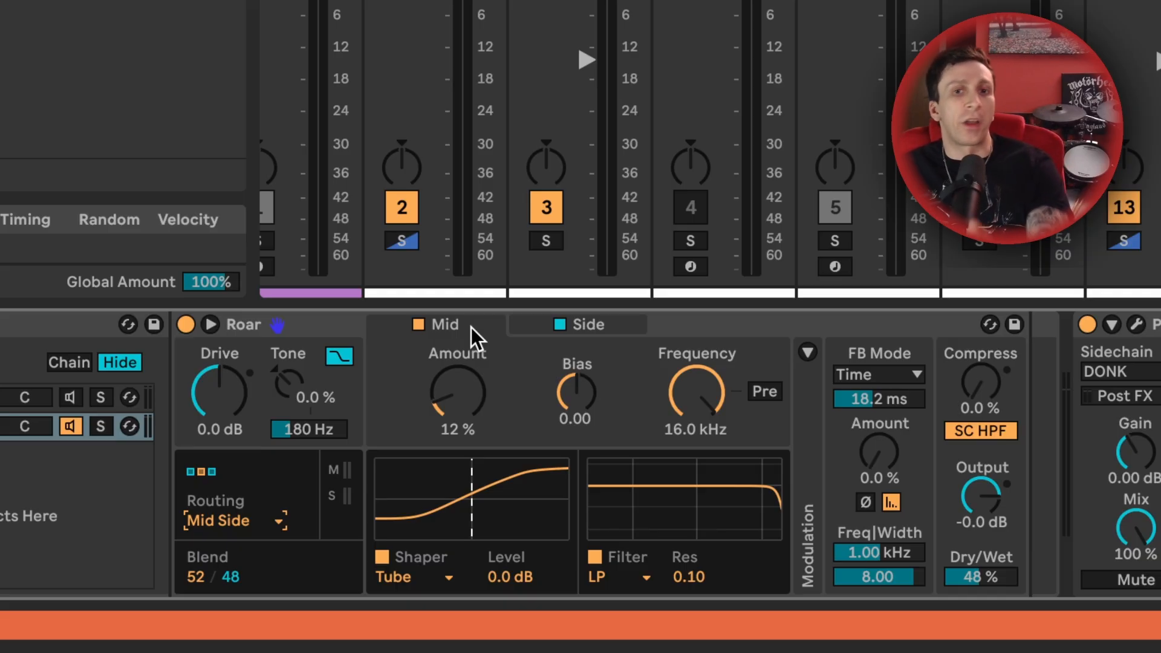
left_click(596, 324)
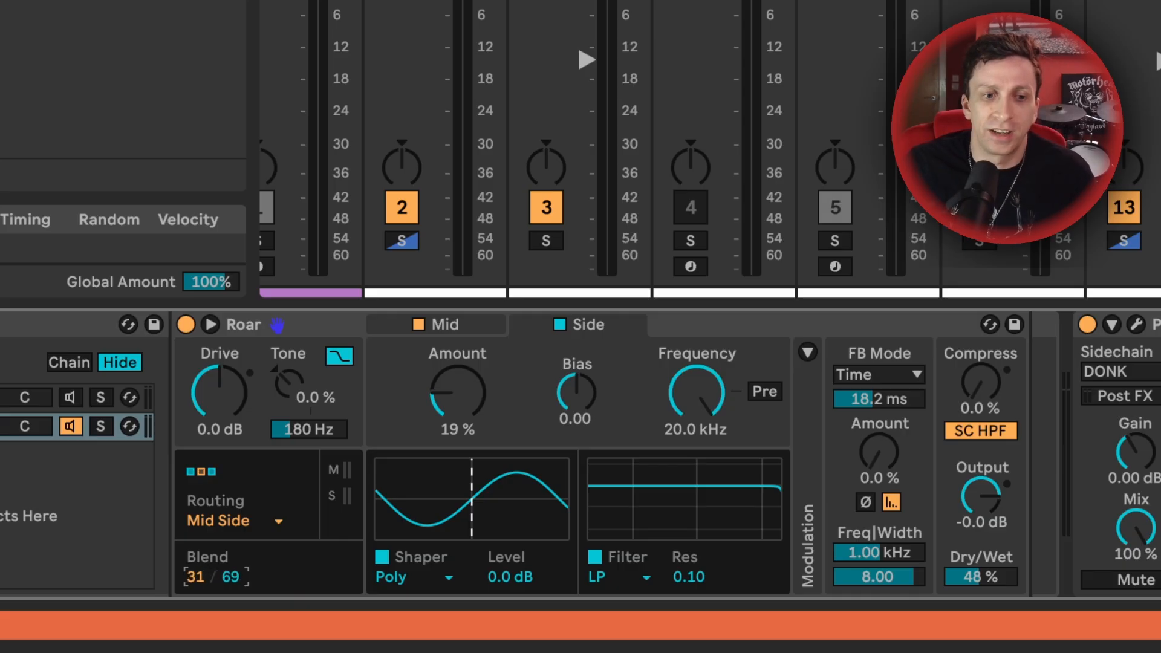
Step: Give the Mid stage a Half Wave Rectifier shaper, 17 % Amount and 4.81 kHz filter Frequency, and turn off the Side stage
left_click(482, 323)
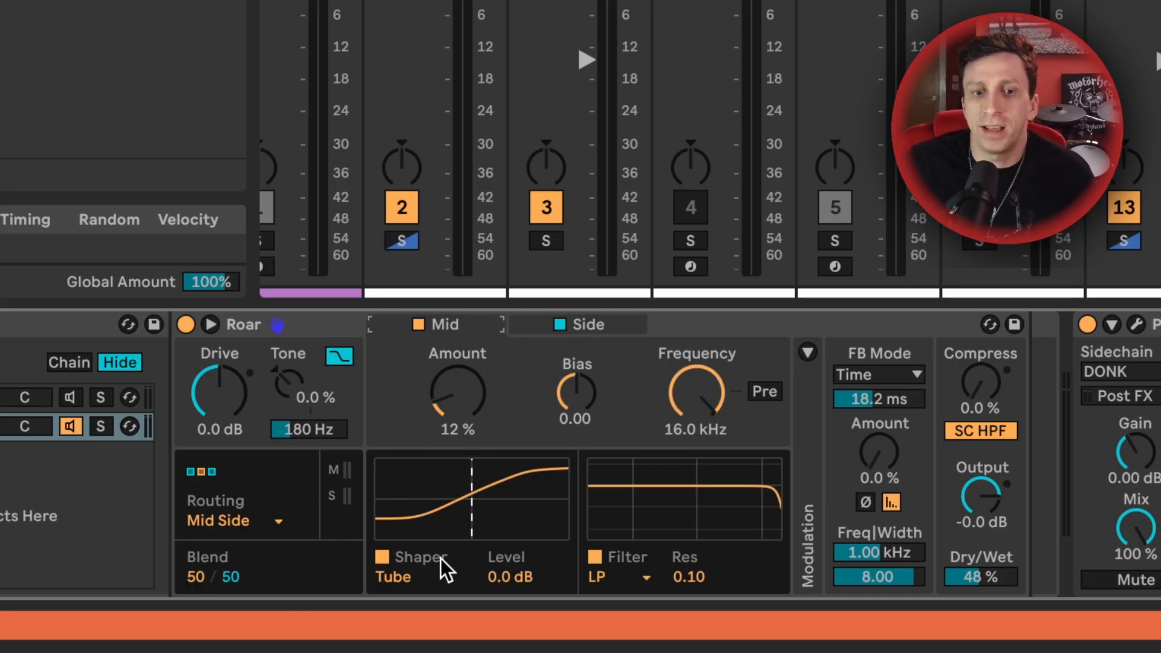
left_click(392, 573)
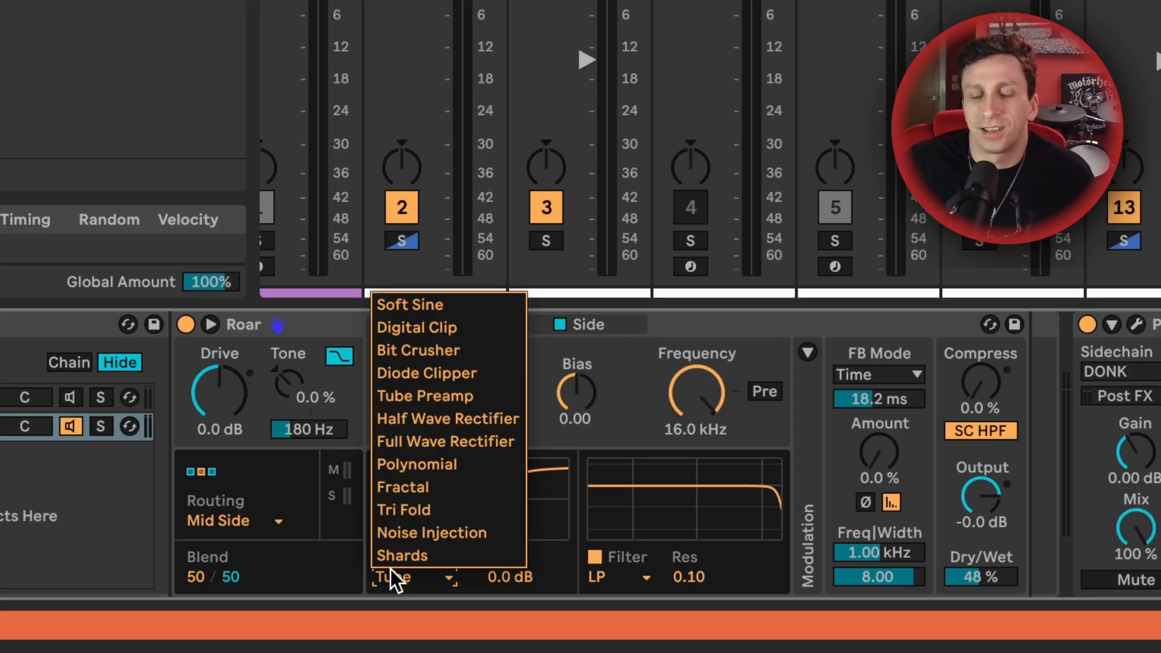
left_click(480, 421)
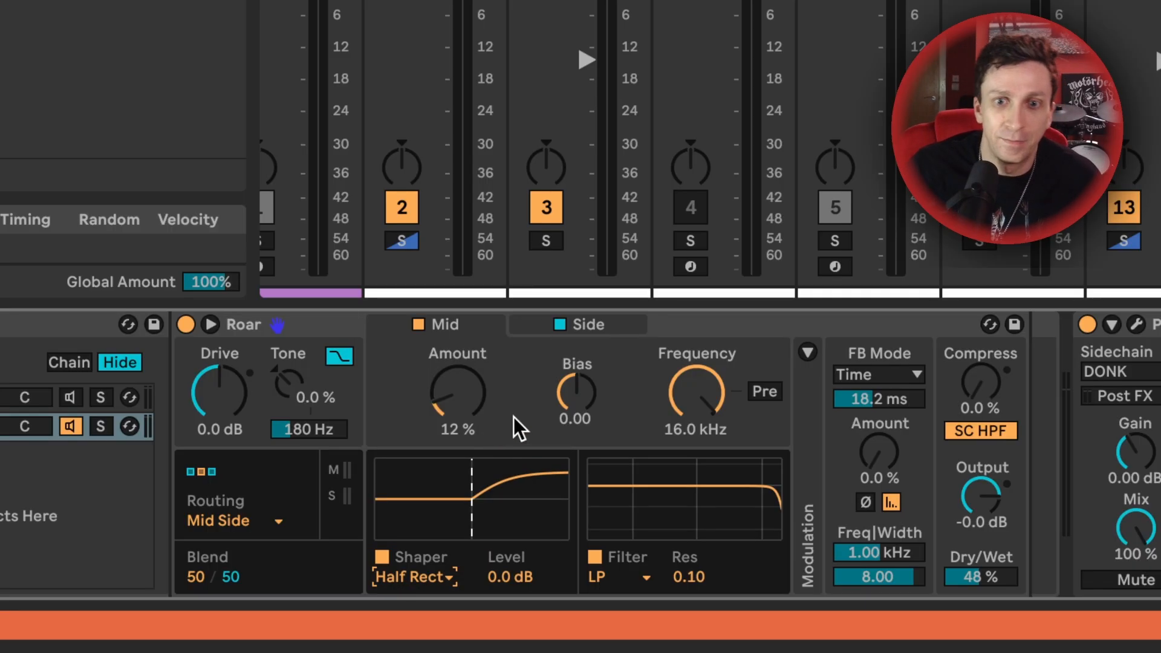
left_click_drag(680, 398, 680, 435)
left_click_drag(481, 397, 482, 385)
left_click(560, 324)
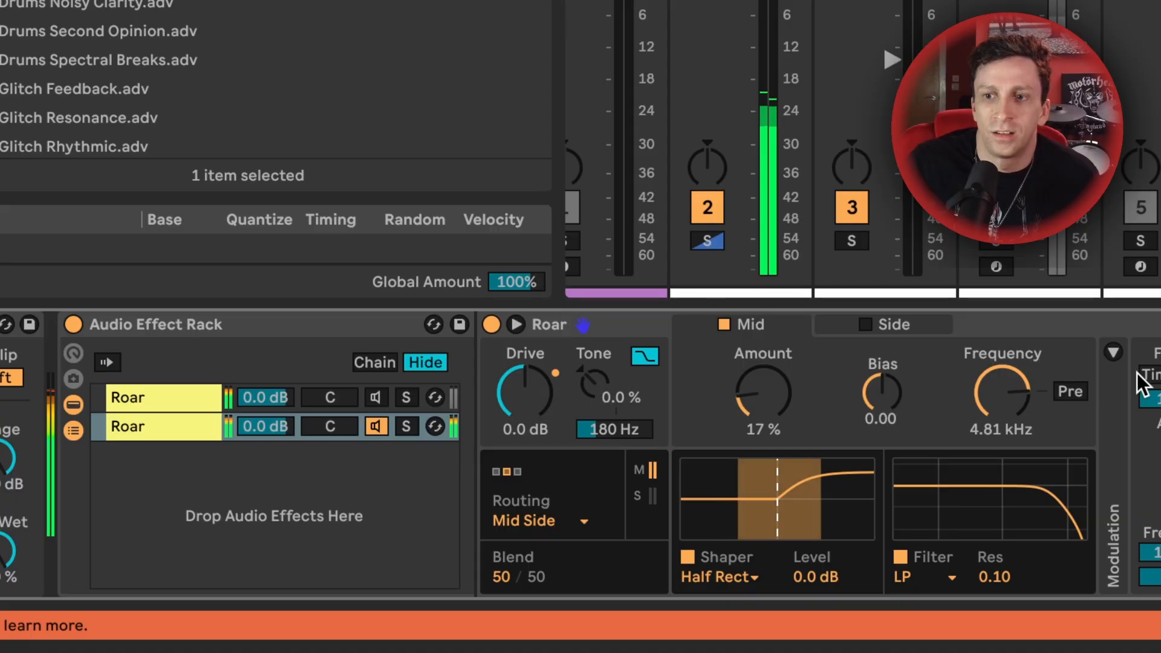
Step: Adjust the Mid stage while listening, raising its Amount to 43 % and lowering its filter Frequency to 1.16 kHz
left_click_drag(932, 399, 931, 339)
left_click_drag(725, 393, 725, 354)
left_click_drag(685, 393, 684, 408)
left_click_drag(889, 401, 889, 433)
left_click_drag(939, 396, 939, 419)
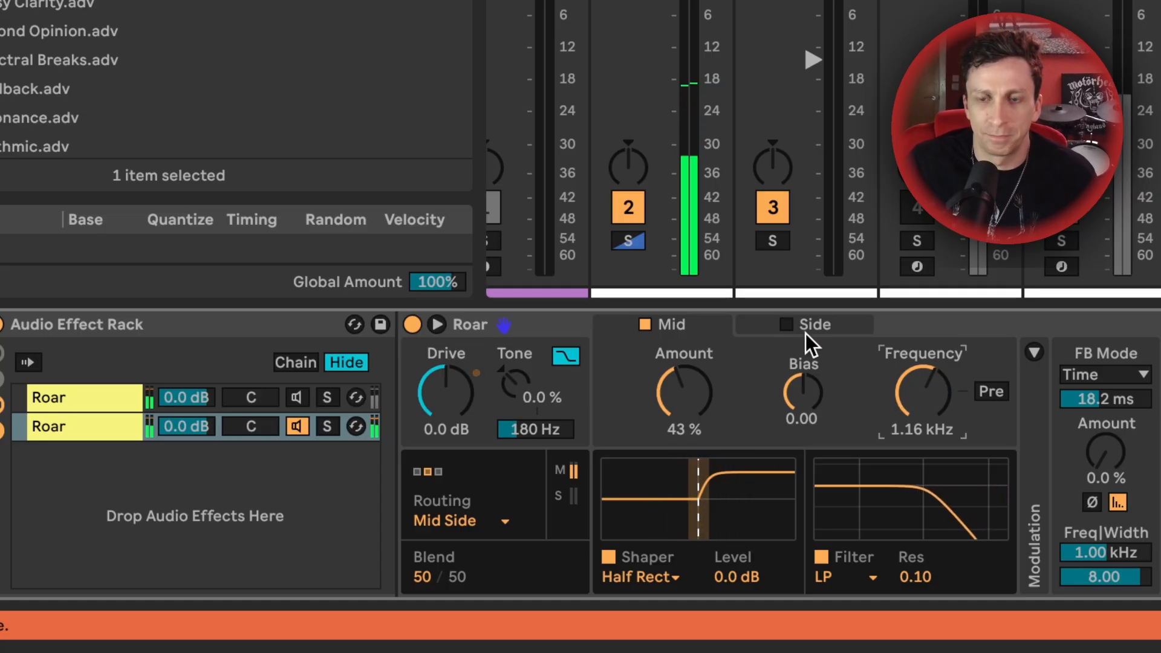
Step: Turn on the Side stage in place of Mid and set its shaper to Digital Clip with an Amount of 40 %
left_click(790, 327)
left_click(645, 325)
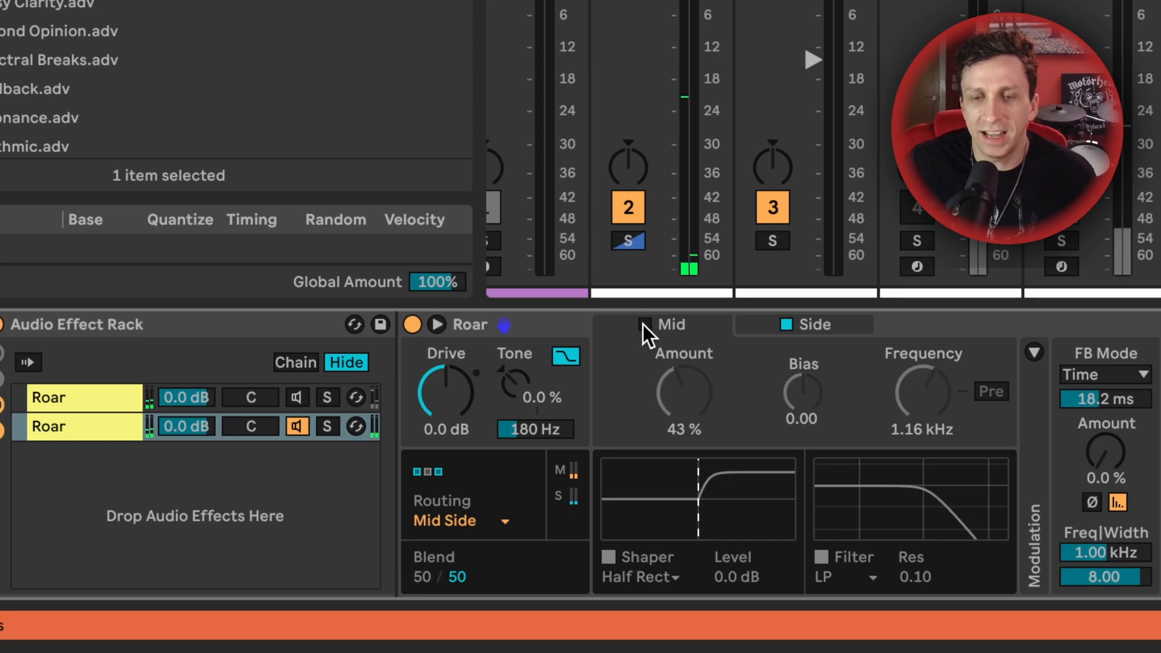
left_click(809, 325)
left_click(634, 572)
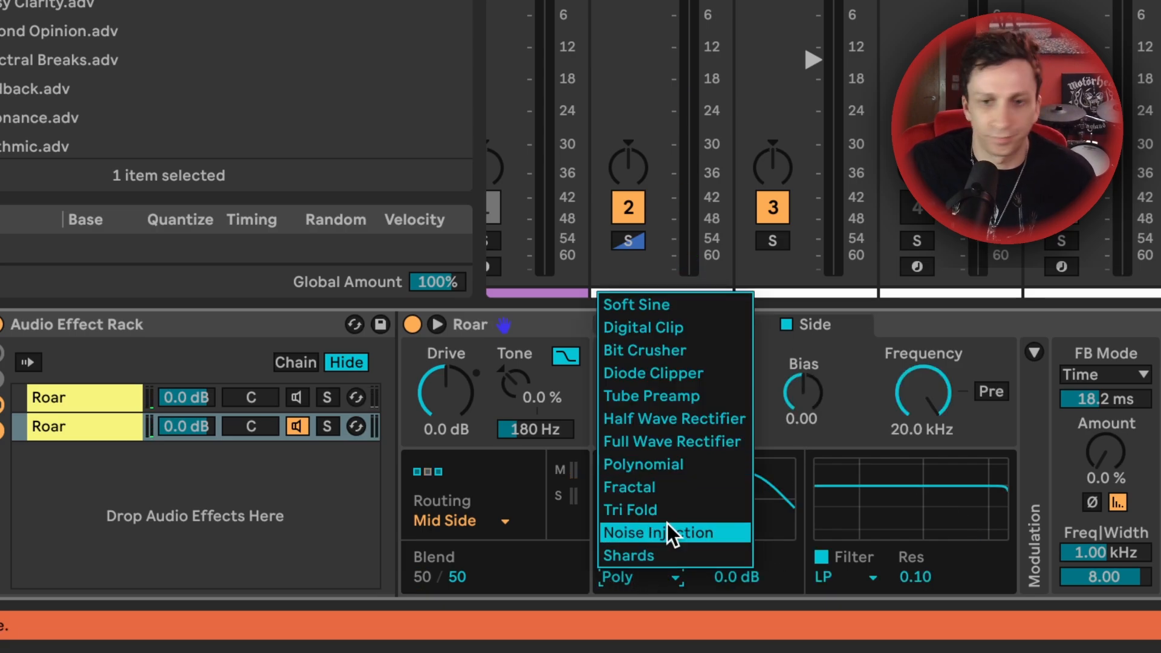
left_click(729, 329)
left_click_drag(691, 398, 691, 372)
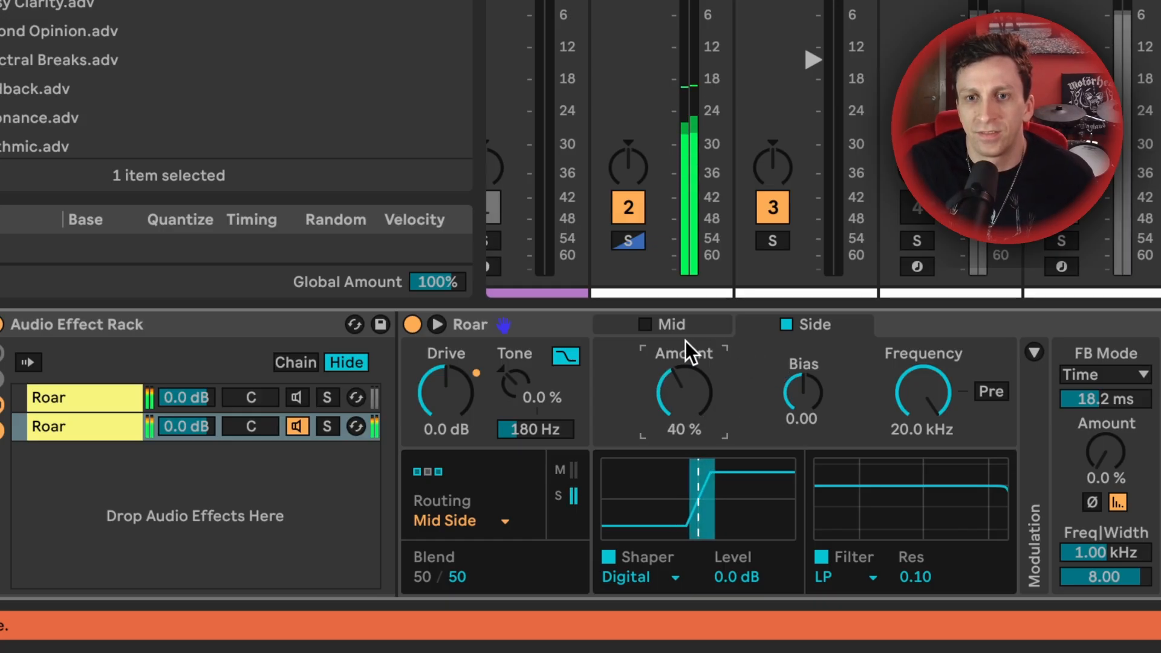
Step: Turn the Mid stage back on and set the Mid/Side Blend to 15/85
left_click(646, 324)
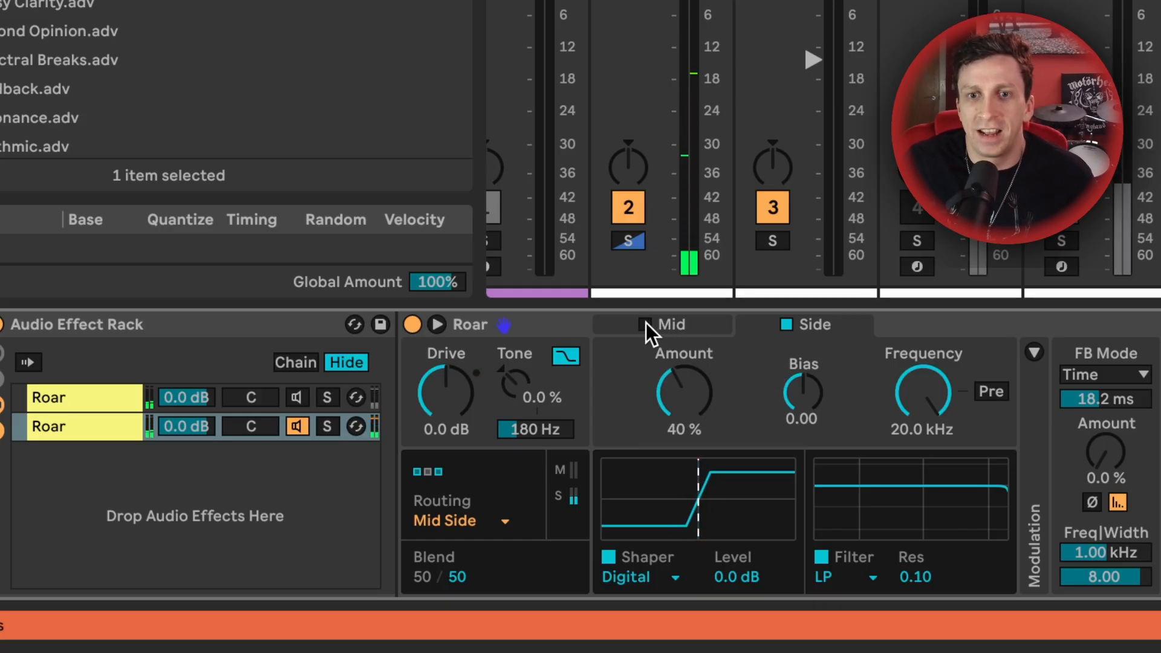
left_click_drag(418, 579, 418, 584)
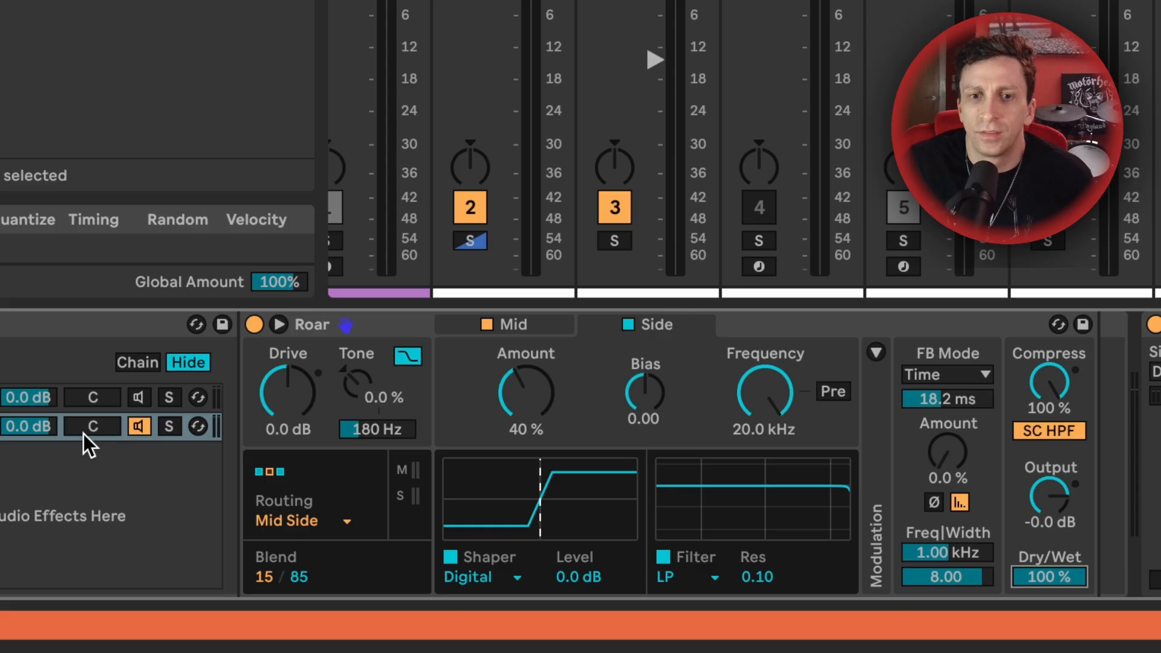
Step: Turn the first Roar chain back on and lower the second Roar chain's volume to -6.8 dB
key("space")
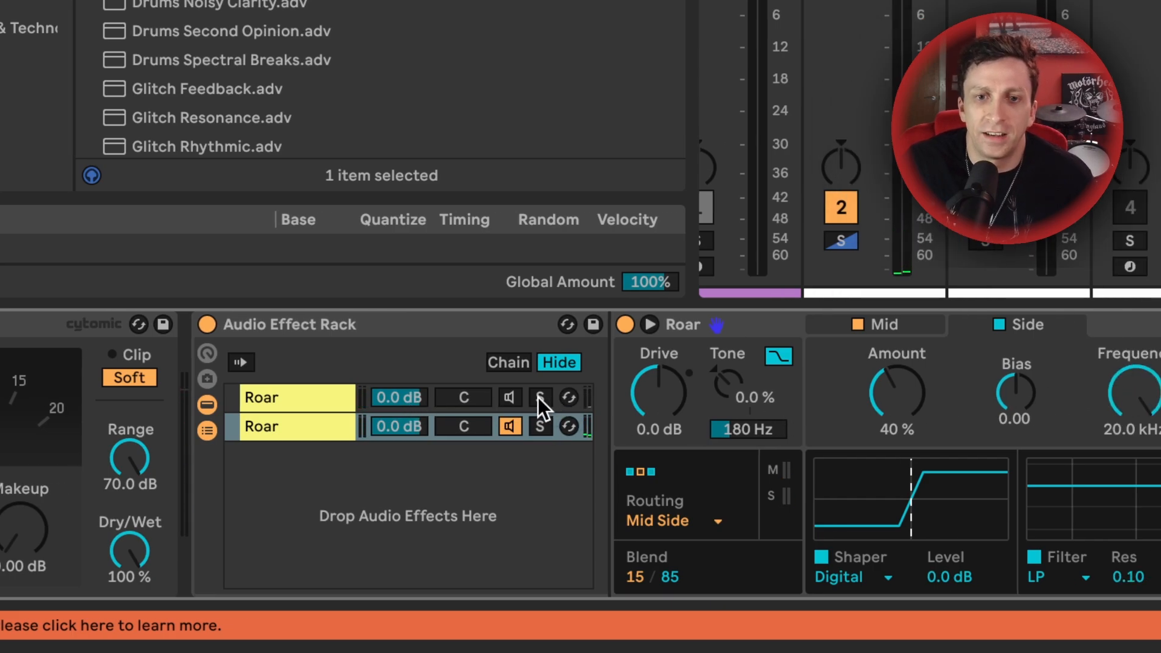
left_click(525, 399)
left_click(510, 398)
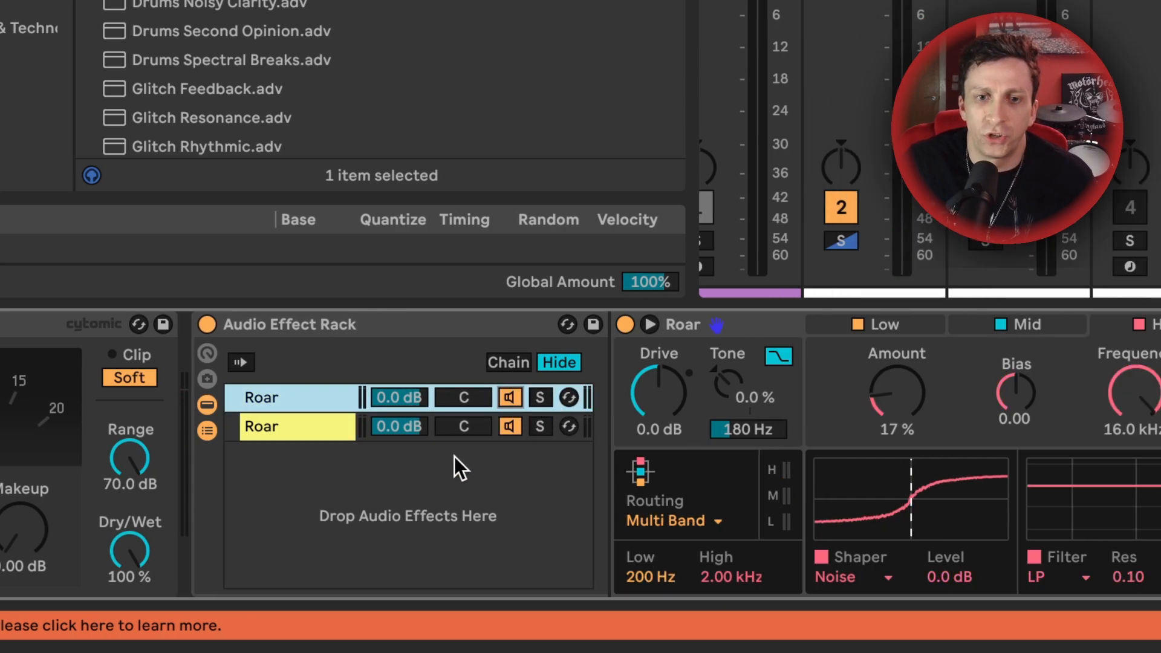
left_click_drag(403, 430, 403, 467)
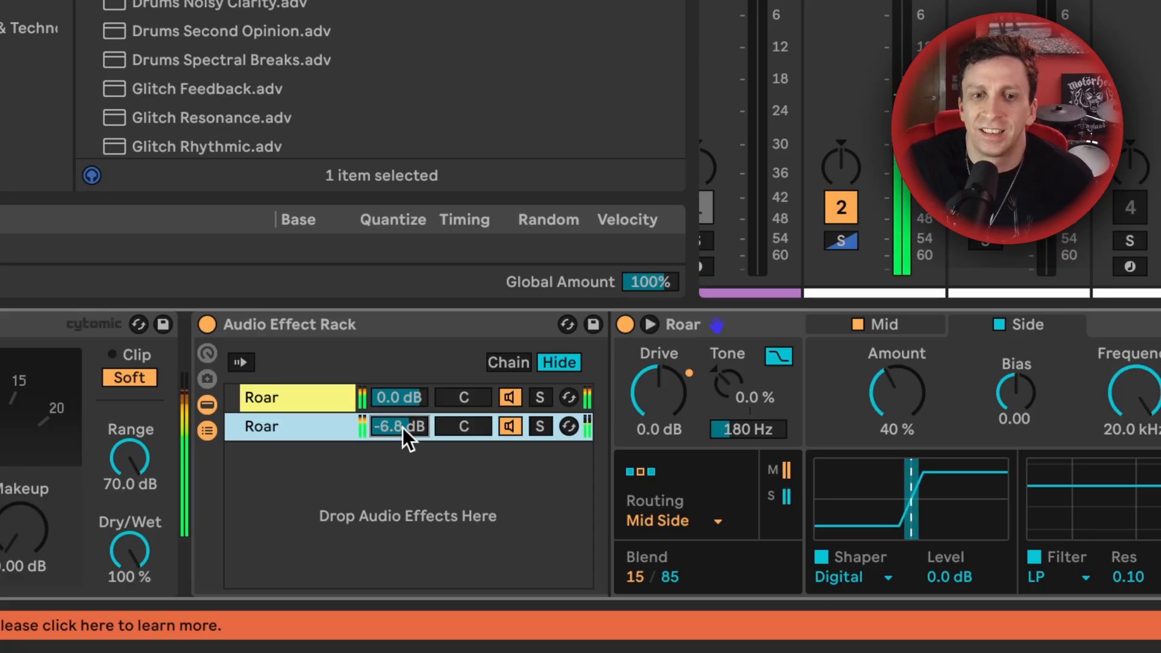
Step: Compare the sound with the second Roar chain switched off and on, and with the whole Audio Effect Rack bypassed and active
left_click(508, 424)
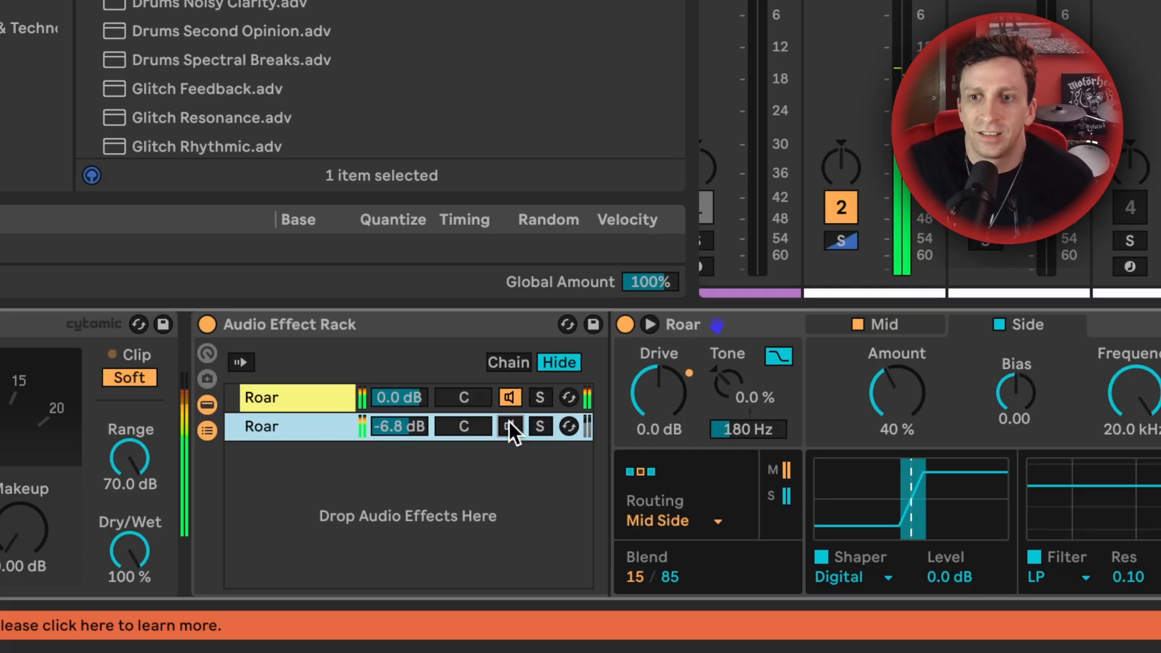
left_click(510, 425)
left_click(509, 424)
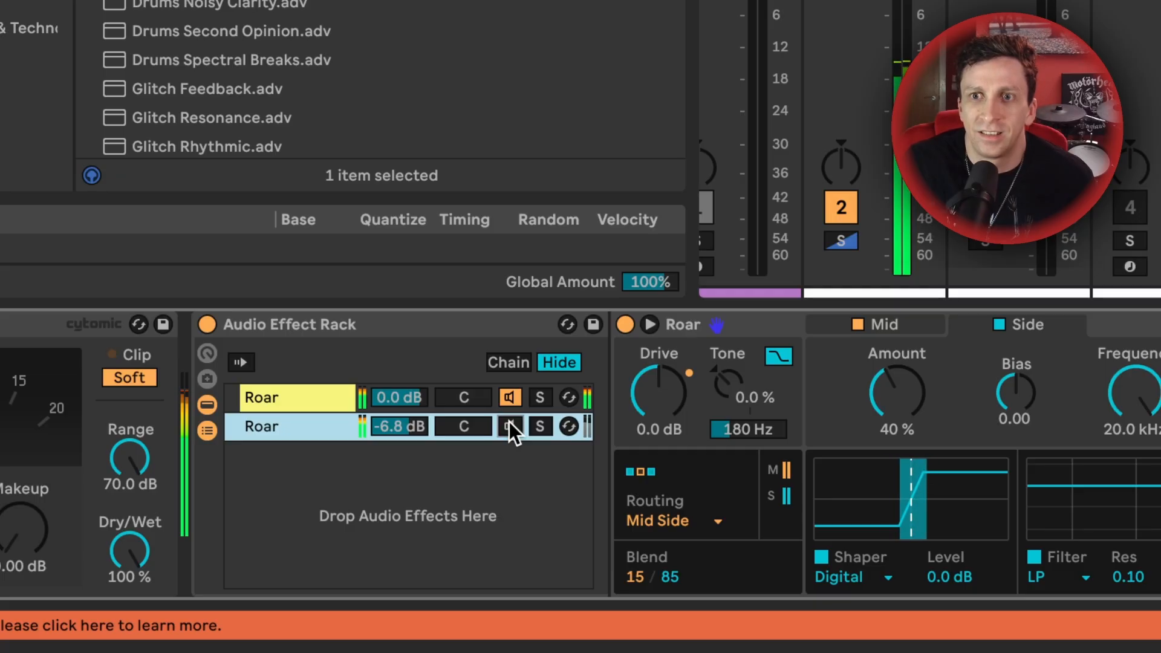
left_click(509, 425)
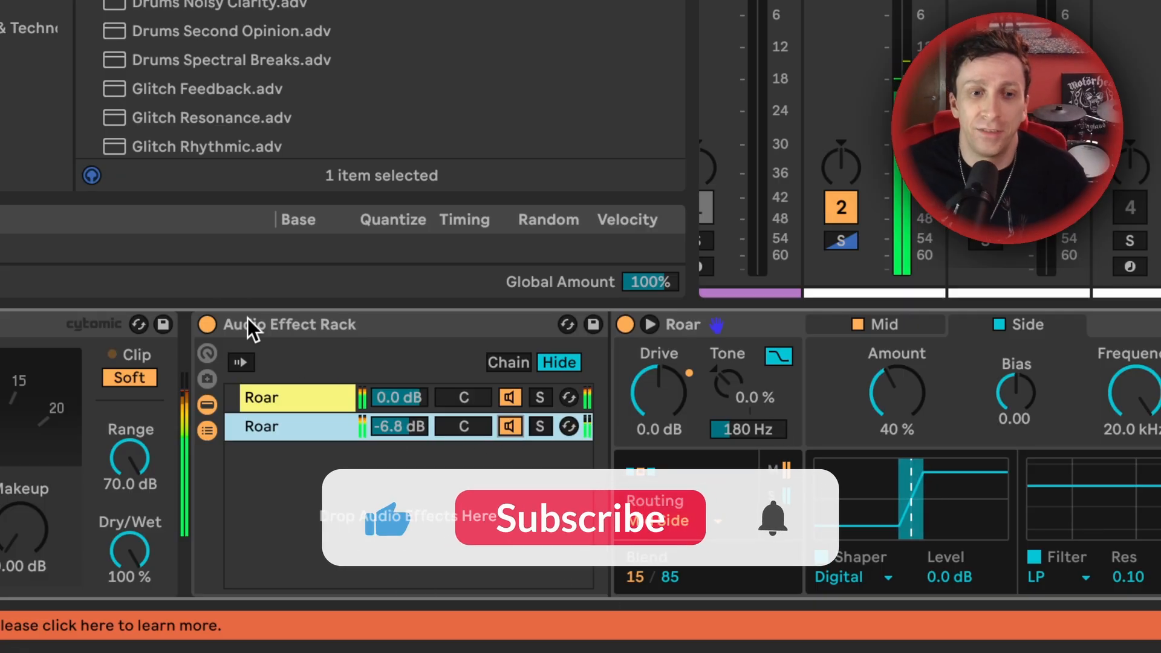
left_click(208, 325)
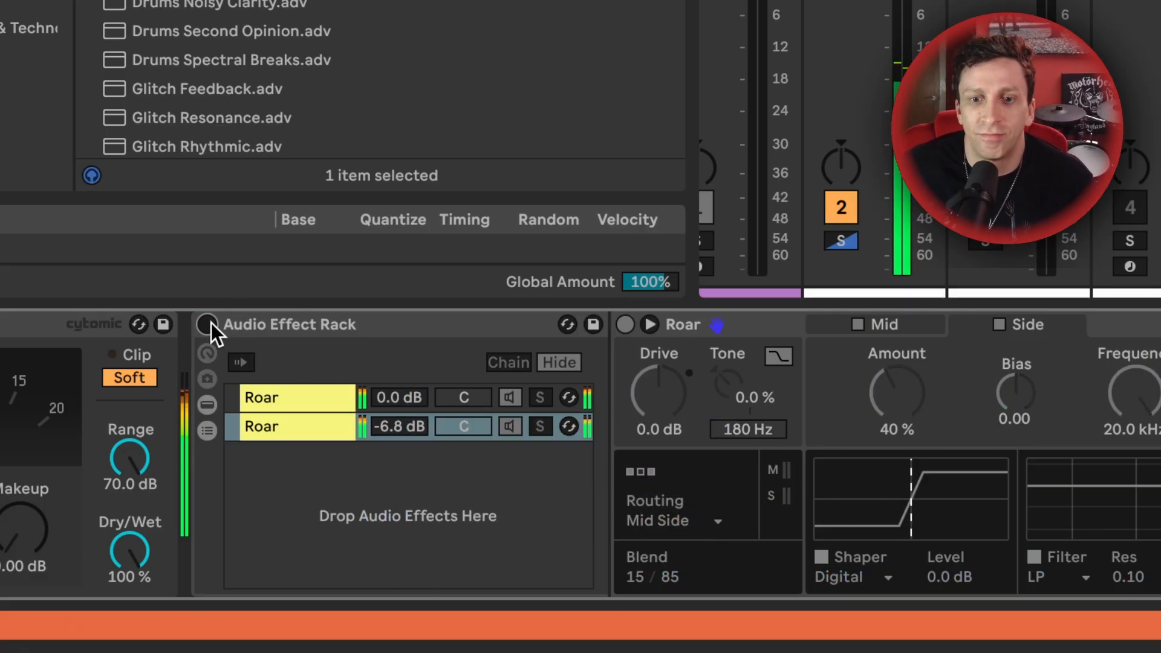
left_click(209, 324)
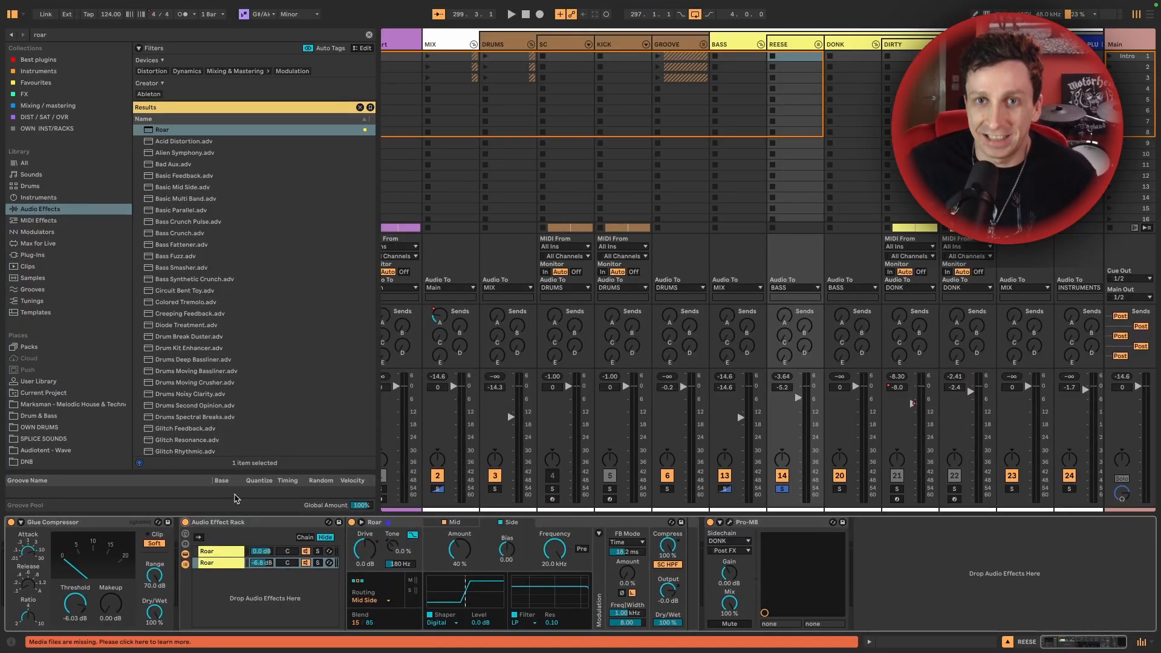
Step: Add a Roar to the DRUMS track and place it between Solid EQ and EQ Eight
left_click(503, 44)
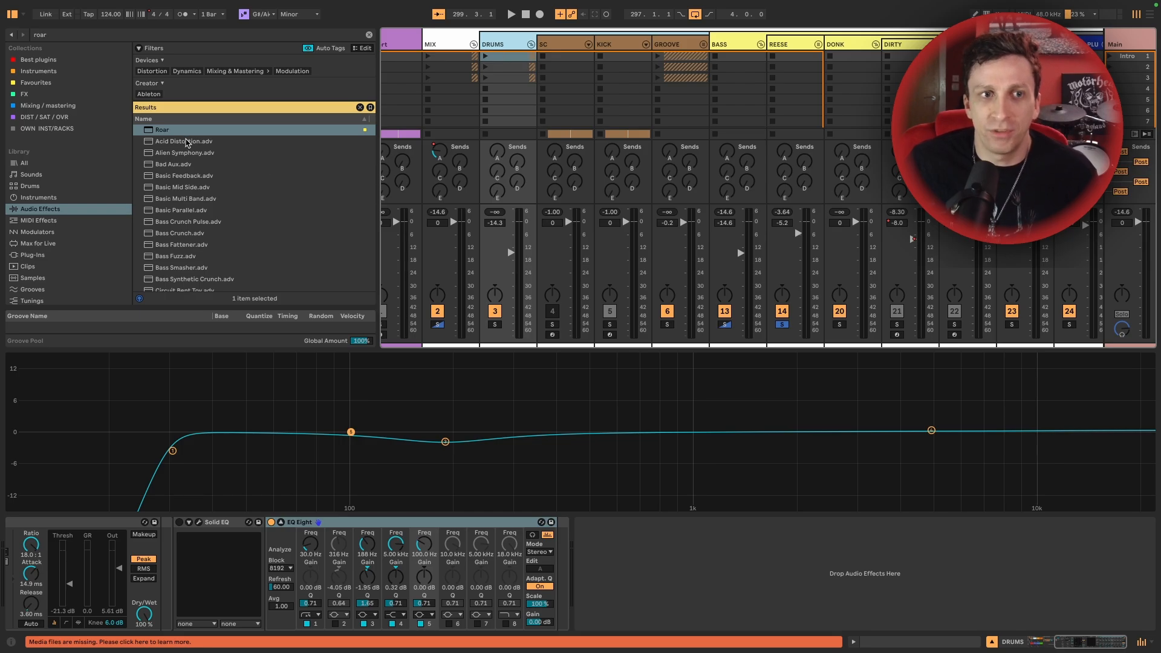
left_click(162, 131)
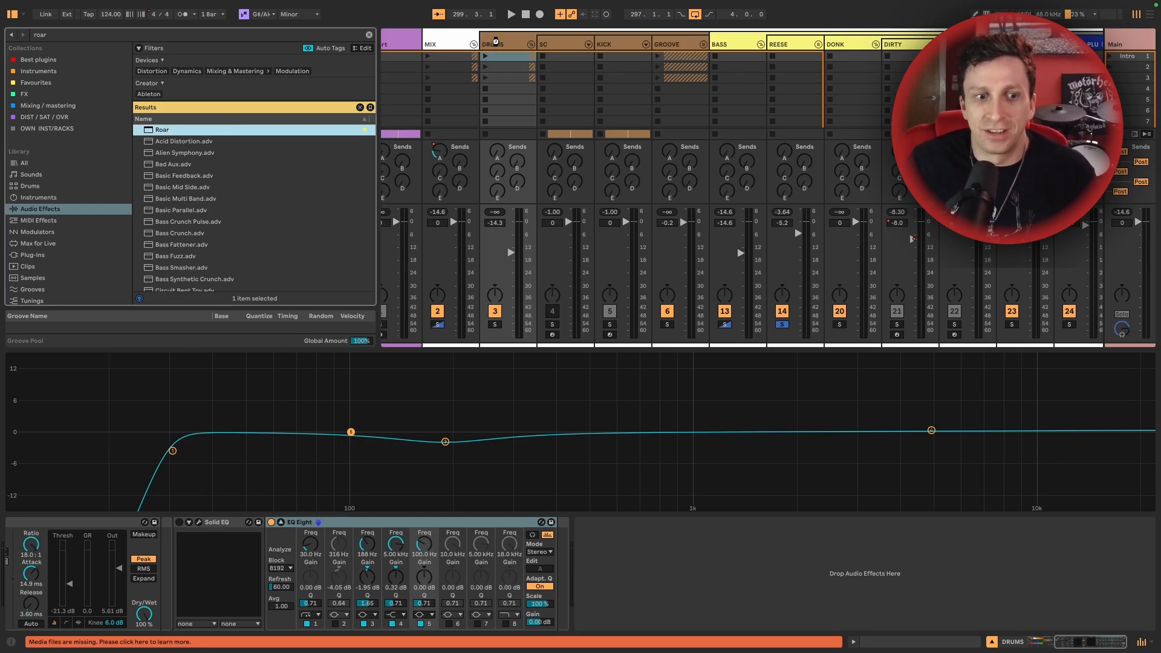
left_click_drag(163, 130, 500, 45)
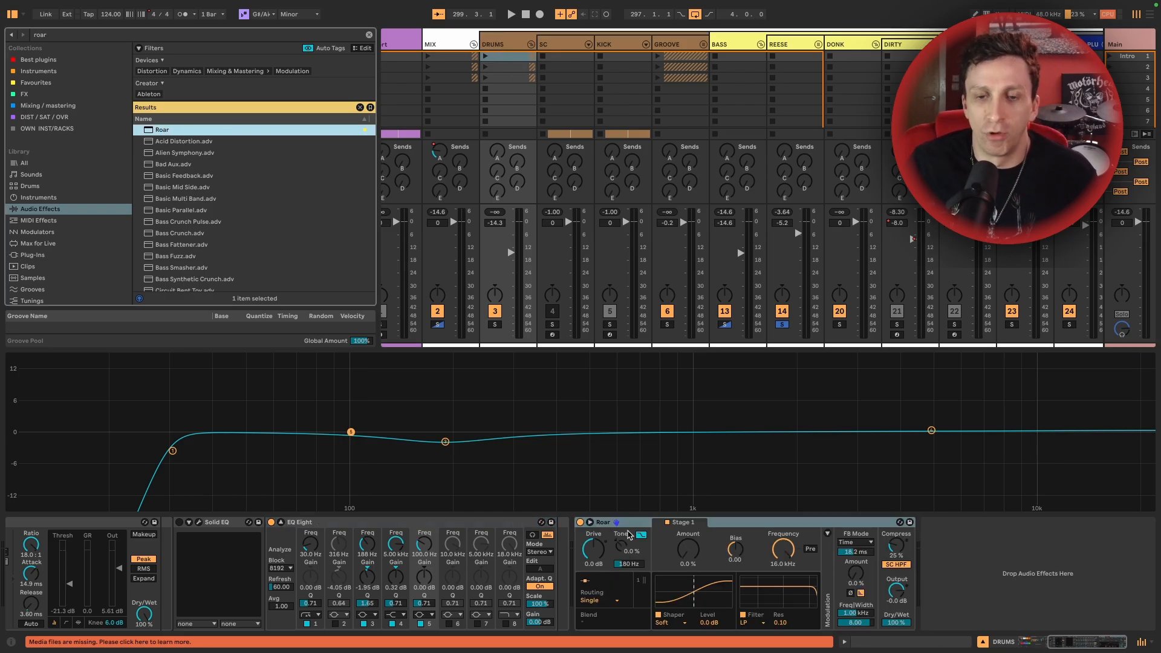
left_click_drag(629, 523, 296, 549)
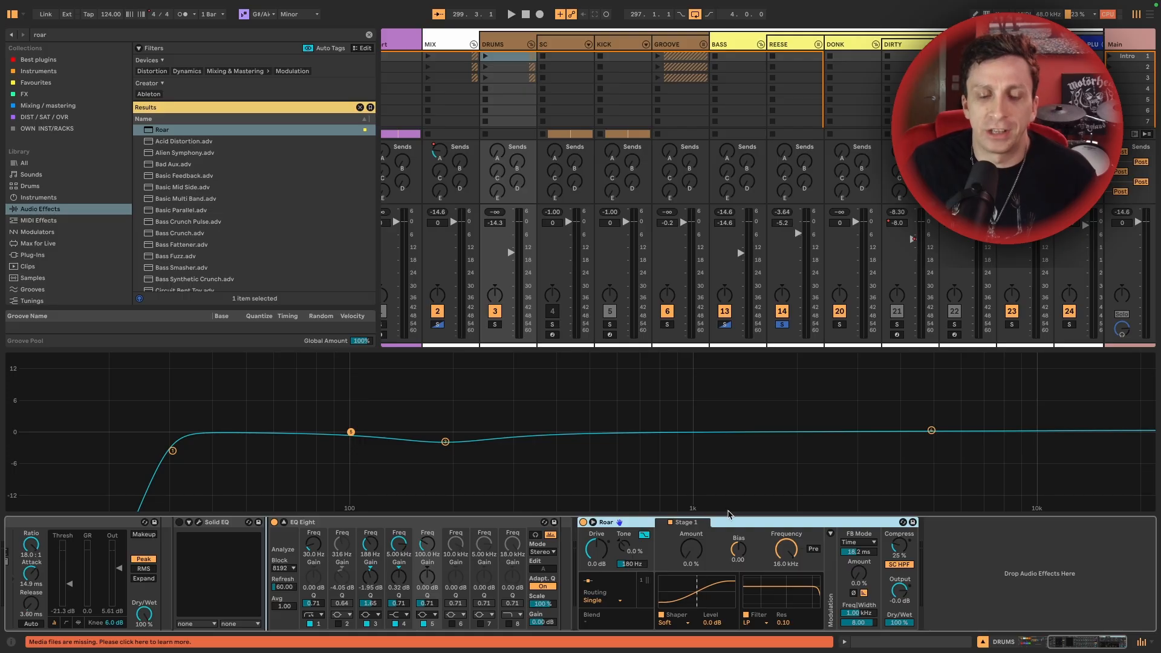
Step: Set the drum Roar's routing to Multi Band and give its Mid band a Tube Preamp shaper with 10 % Amount
left_click(289, 606)
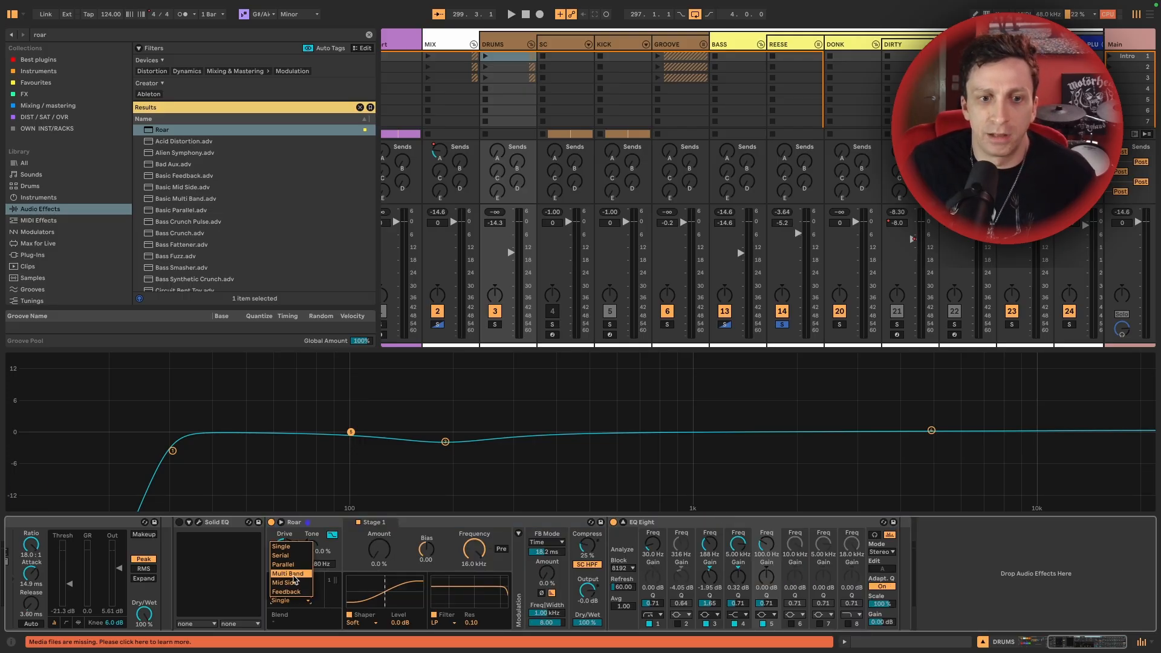
left_click(296, 582)
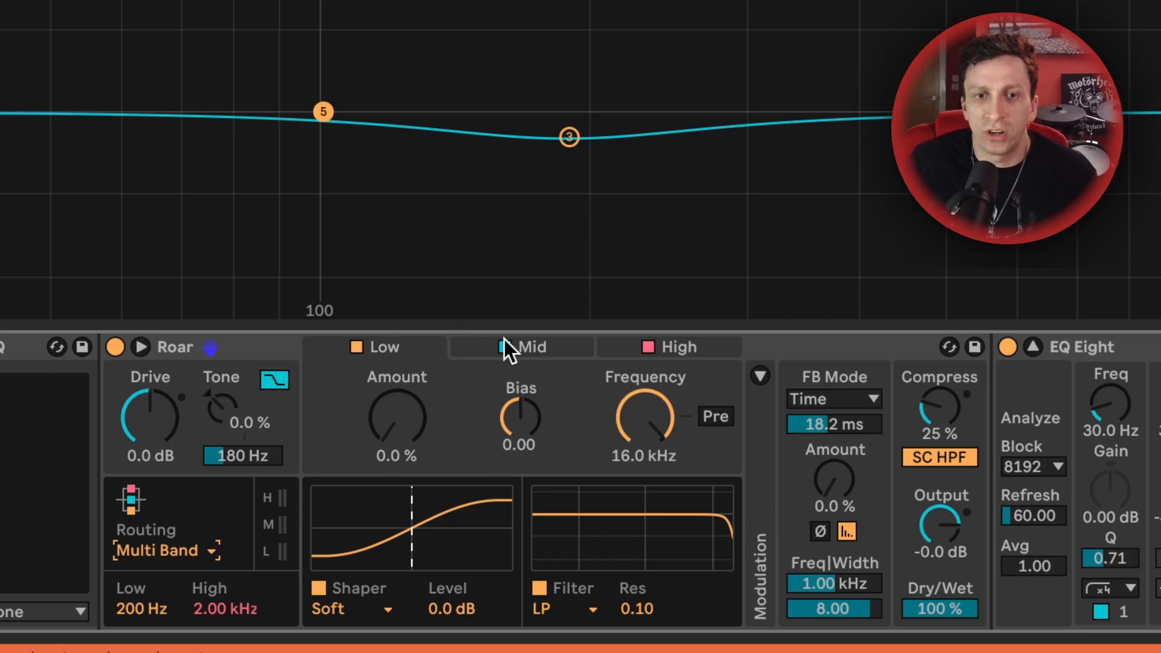
left_click(558, 342)
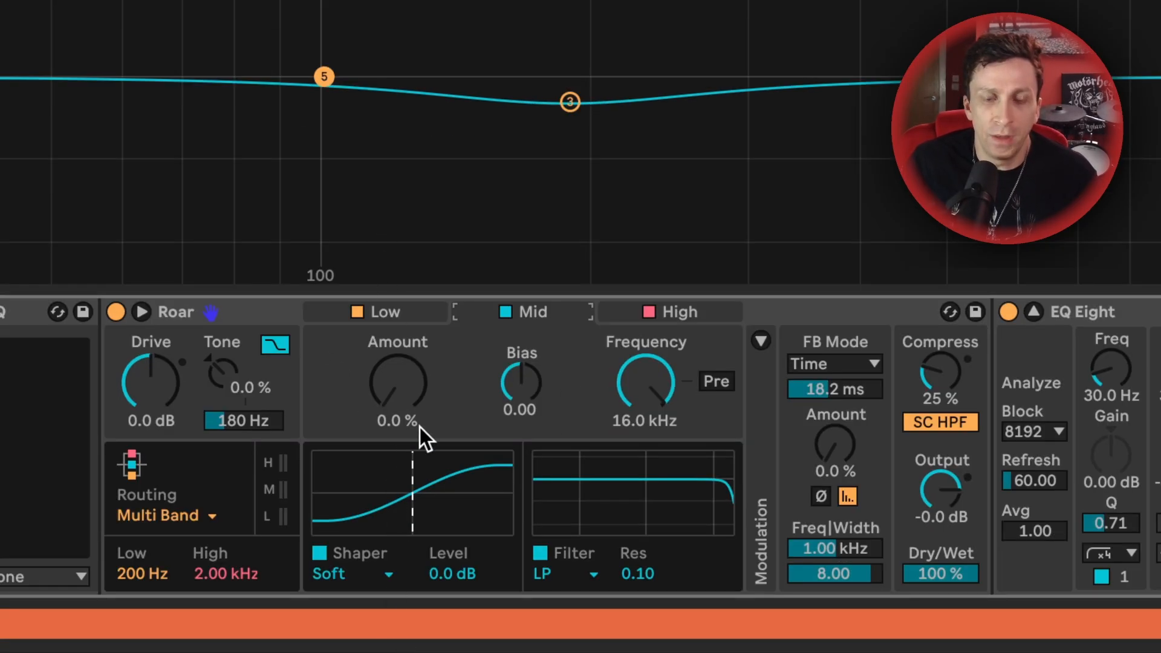
left_click(373, 576)
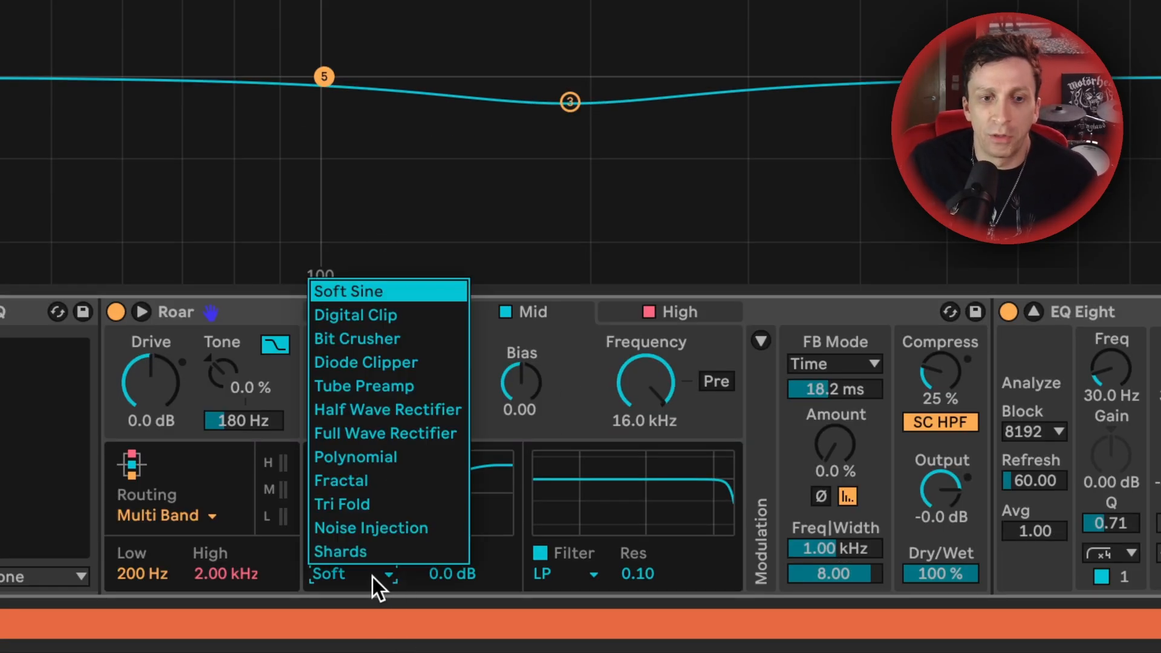
left_click(378, 390)
left_click_drag(379, 393, 378, 381)
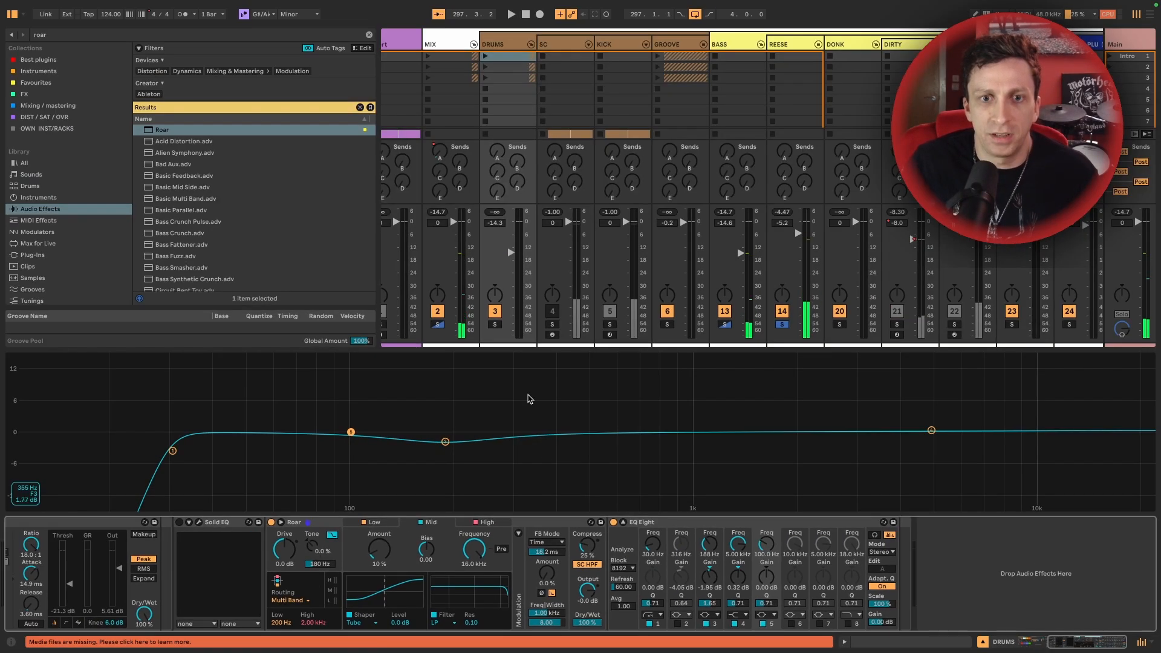
Step: Solo the DRUMS track and give Roar's High band a Noise Injection shaper with 6.3 % Amount and a raised filter Frequency
left_click(494, 324)
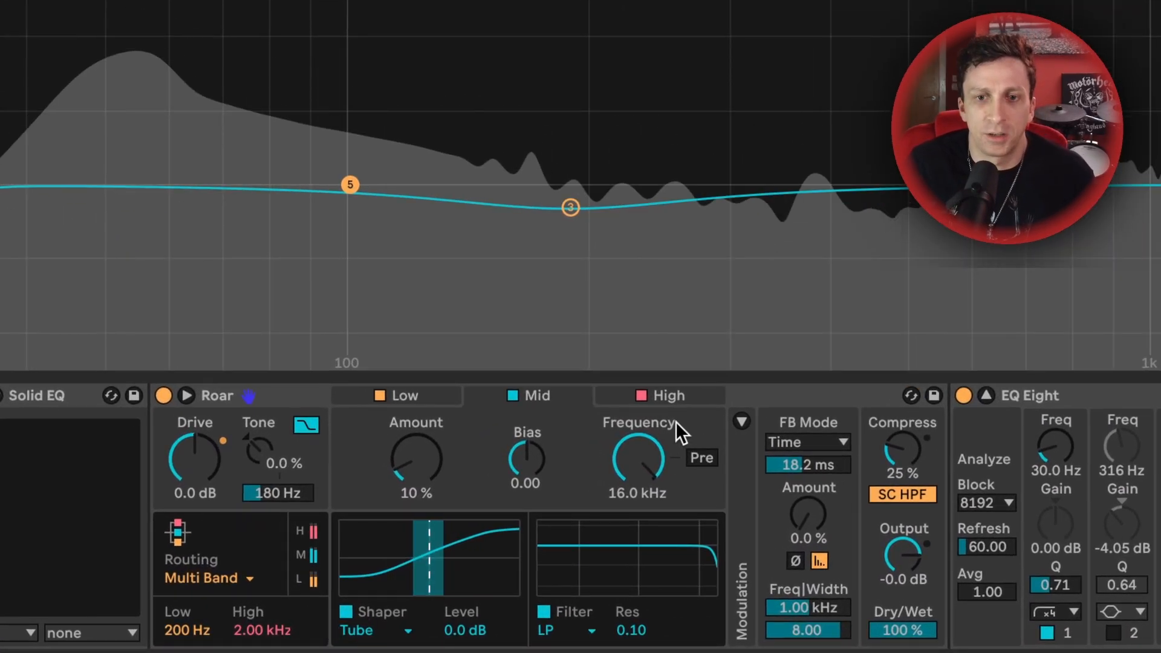
left_click(676, 400)
left_click(382, 623)
left_click(405, 590)
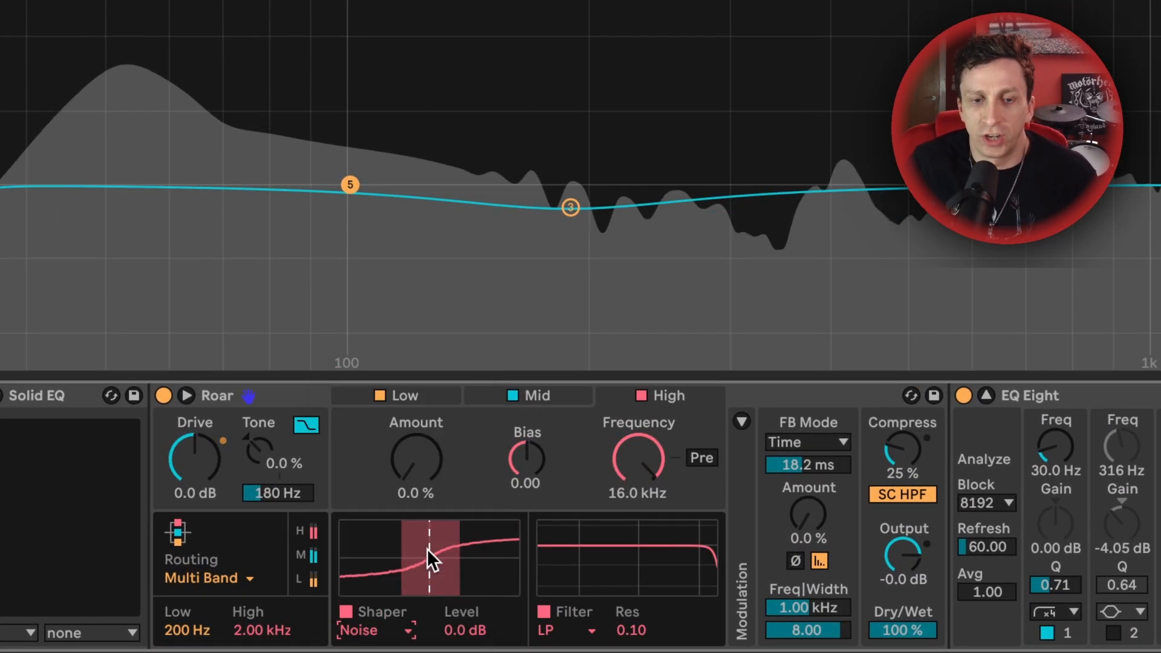
left_click_drag(416, 461, 417, 448)
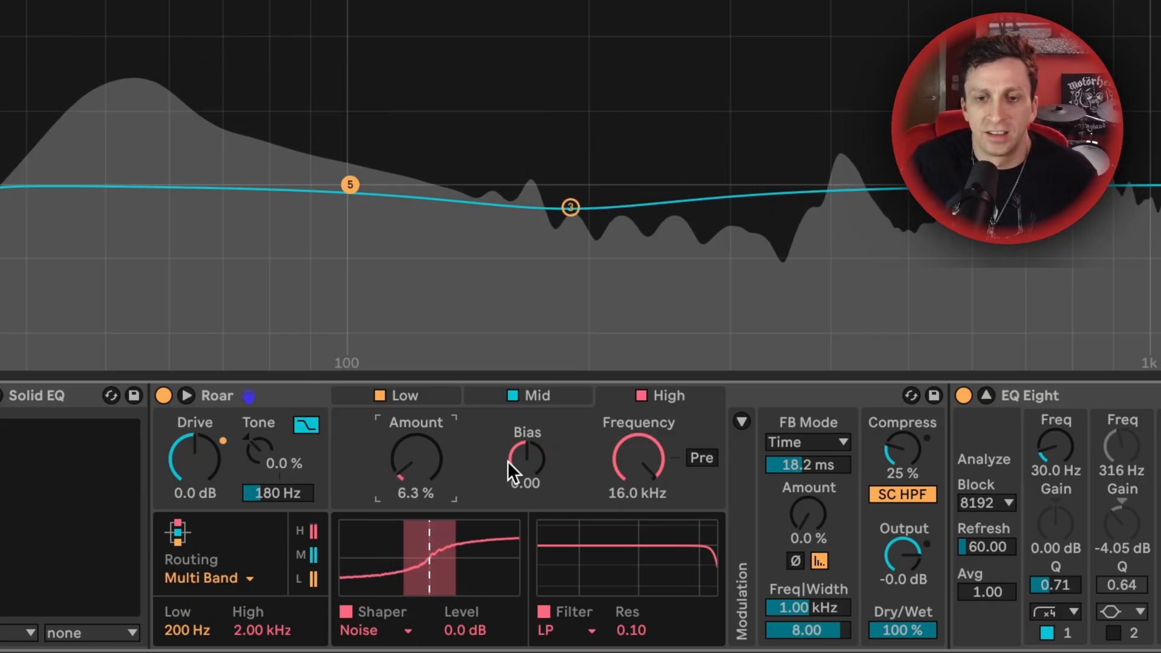
mouse_move(639, 468)
left_mouse_down()
mouse_move(629, 442)
mouse_move(641, 448)
left_mouse_up()
Step: Set the Mid band's filter Frequency to 20.0 kHz and Compress to 0.0 %, and compare the drums with Roar bypassed and active
left_click(561, 393)
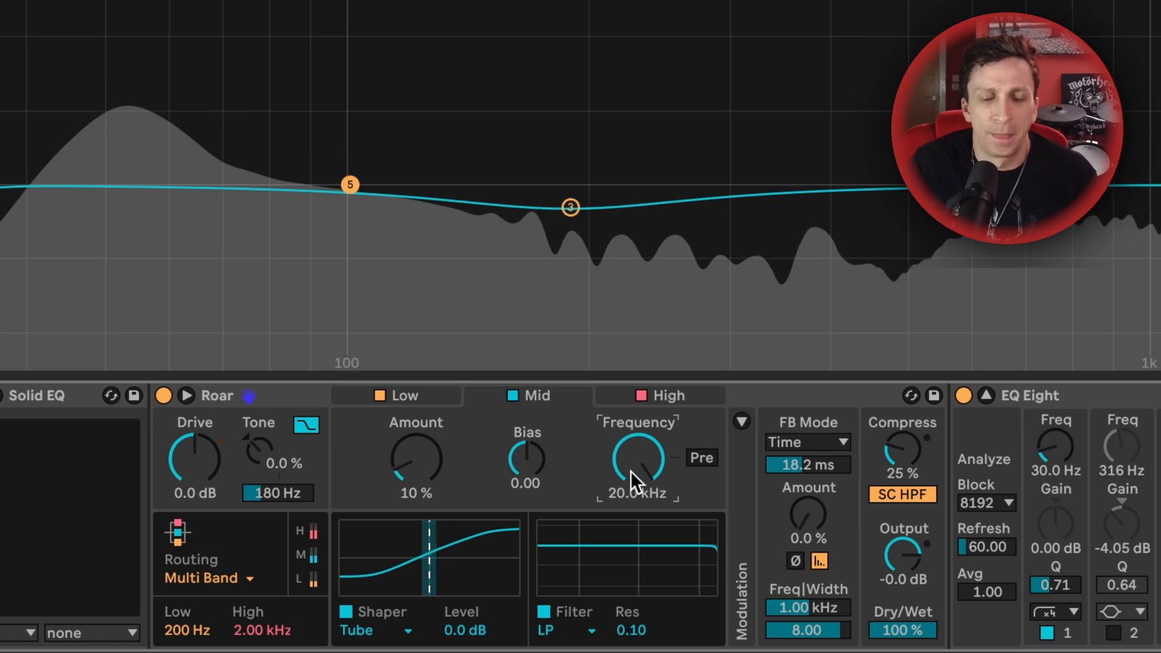
key("space")
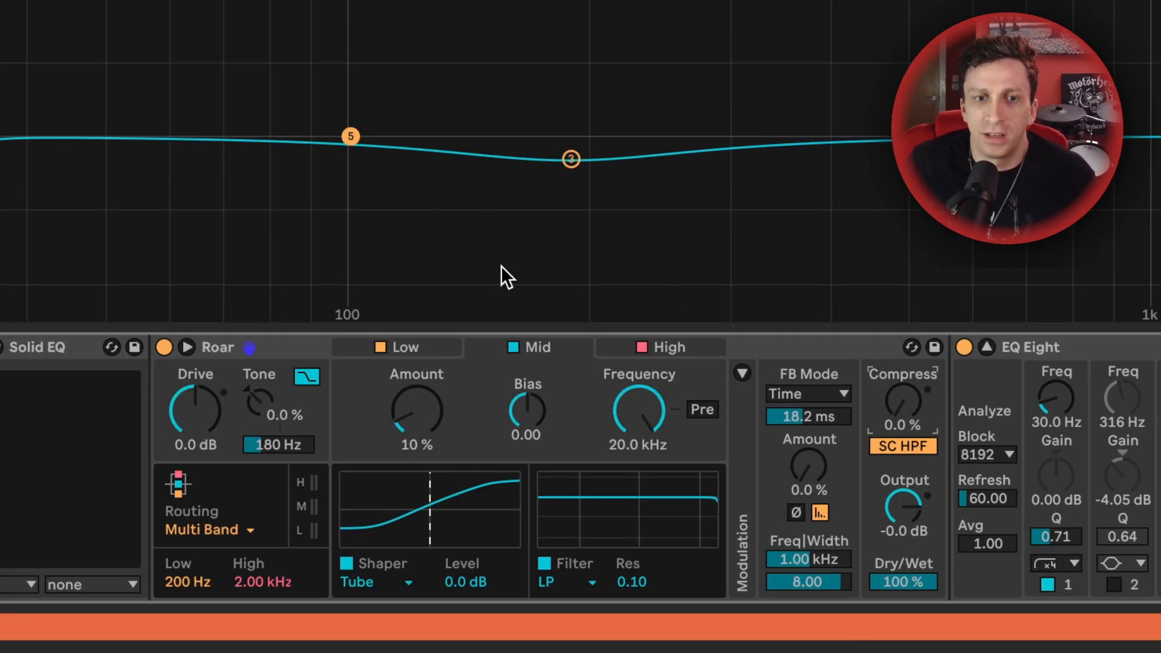
key("space")
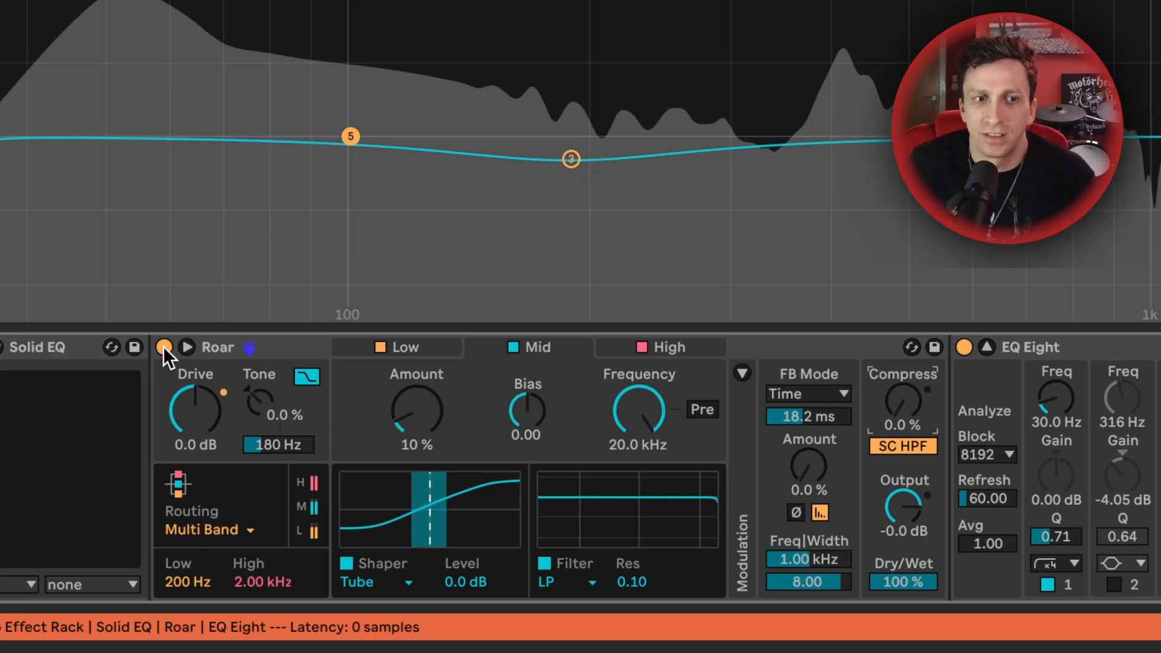
left_click(163, 346)
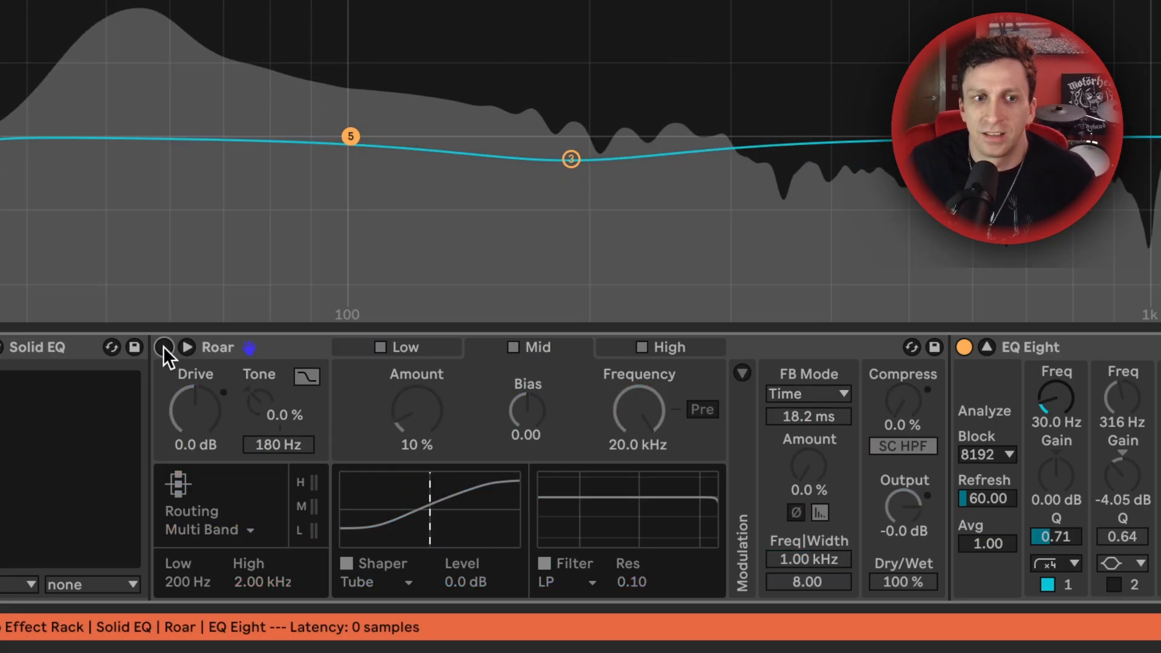
left_click(164, 347)
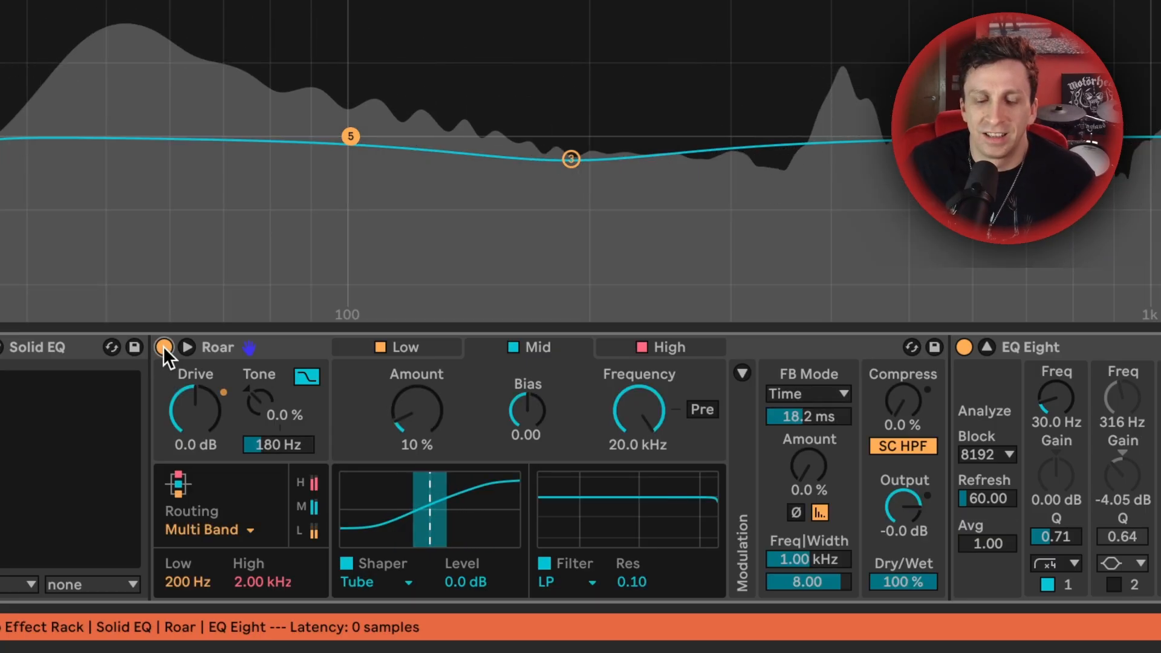
Step: Lower the drum Roar's Dry/Wet to 34 % and compare the drums with the effect bypassed and active
left_click(905, 587)
left_click_drag(905, 581, 905, 601)
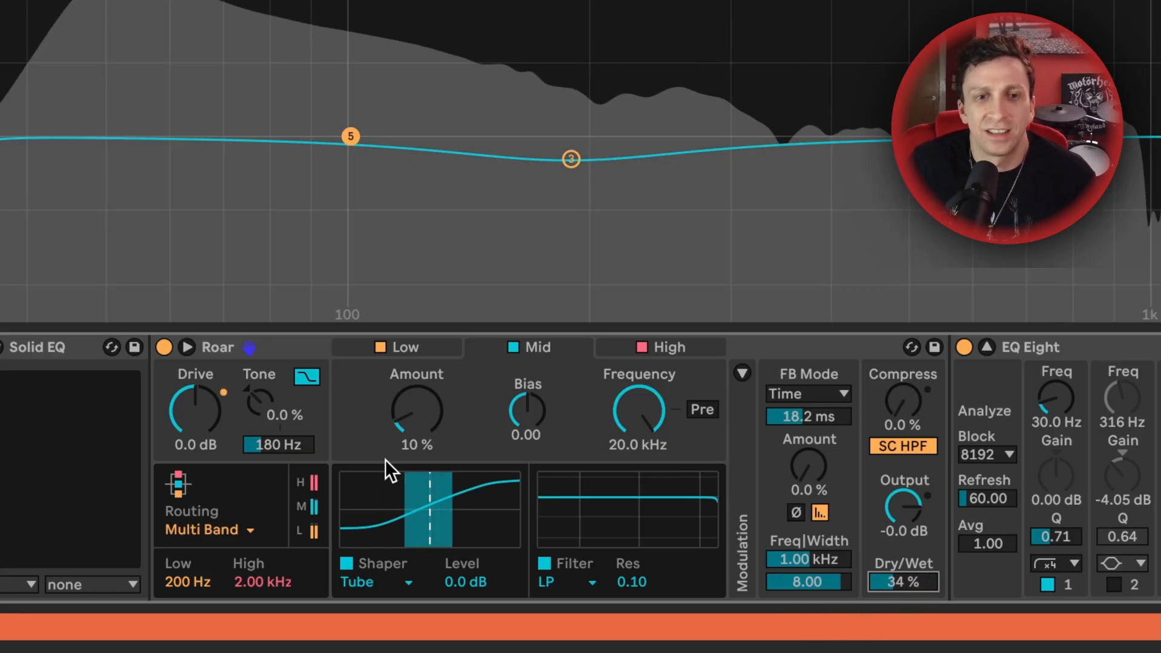
left_click(165, 347)
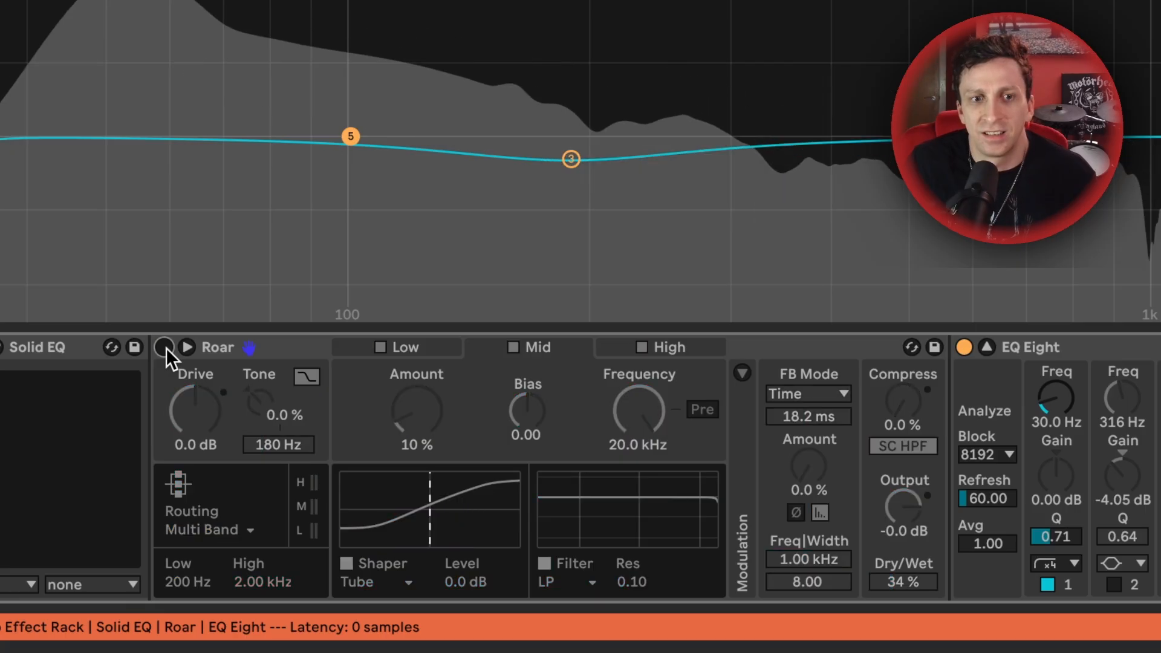
left_click(164, 347)
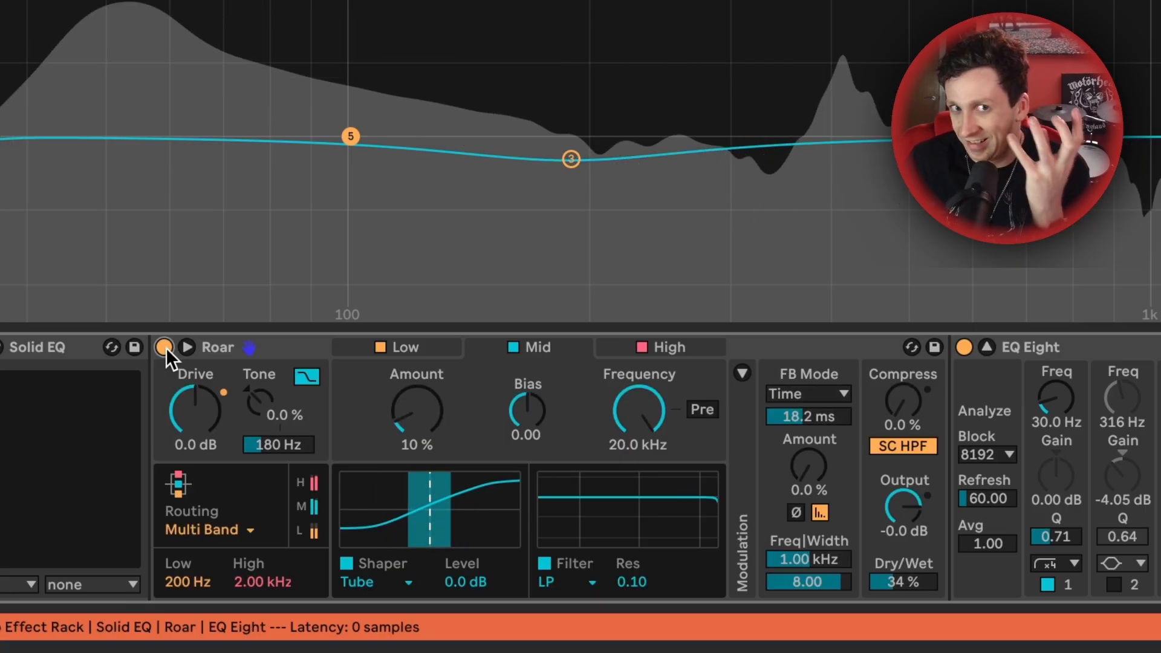
left_click(165, 347)
left_click(165, 347)
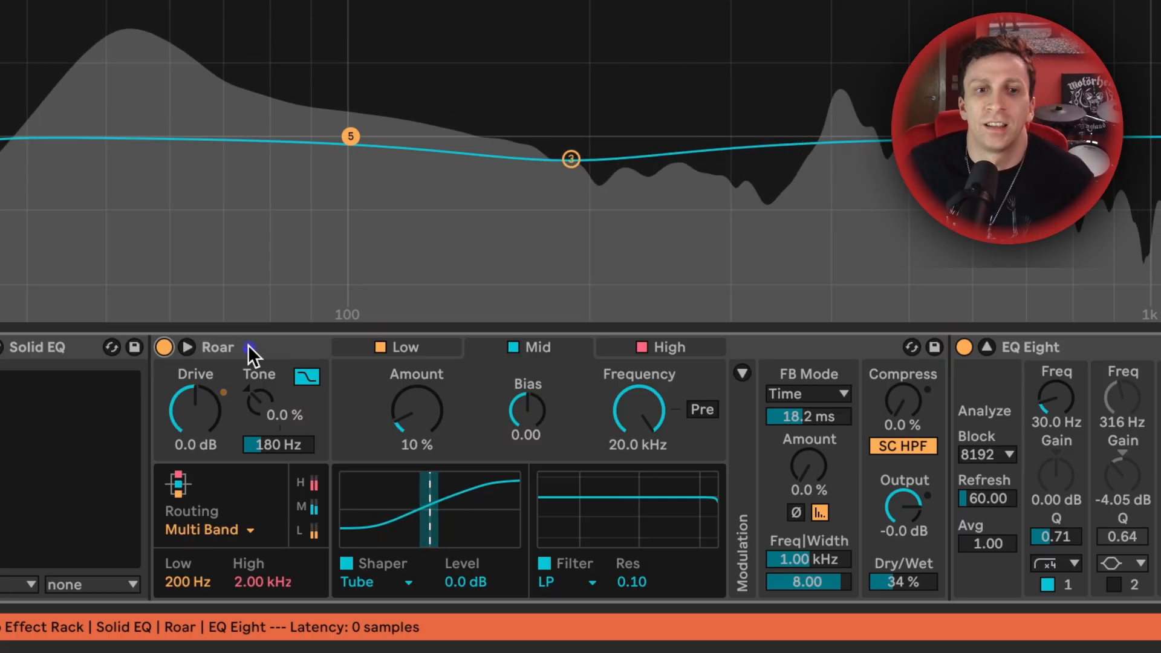
Step: Stop playback, group the drum Roar into an Audio Effect Rack and create a second chain in it
key("space")
left_click(275, 339)
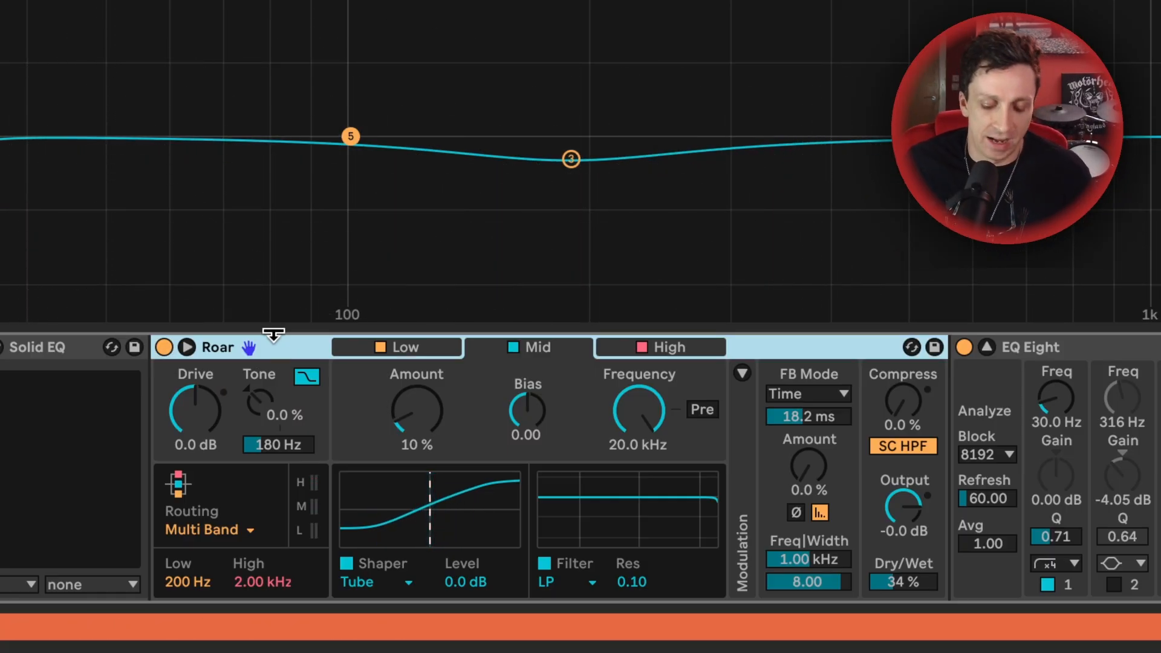
key("ctrl+g")
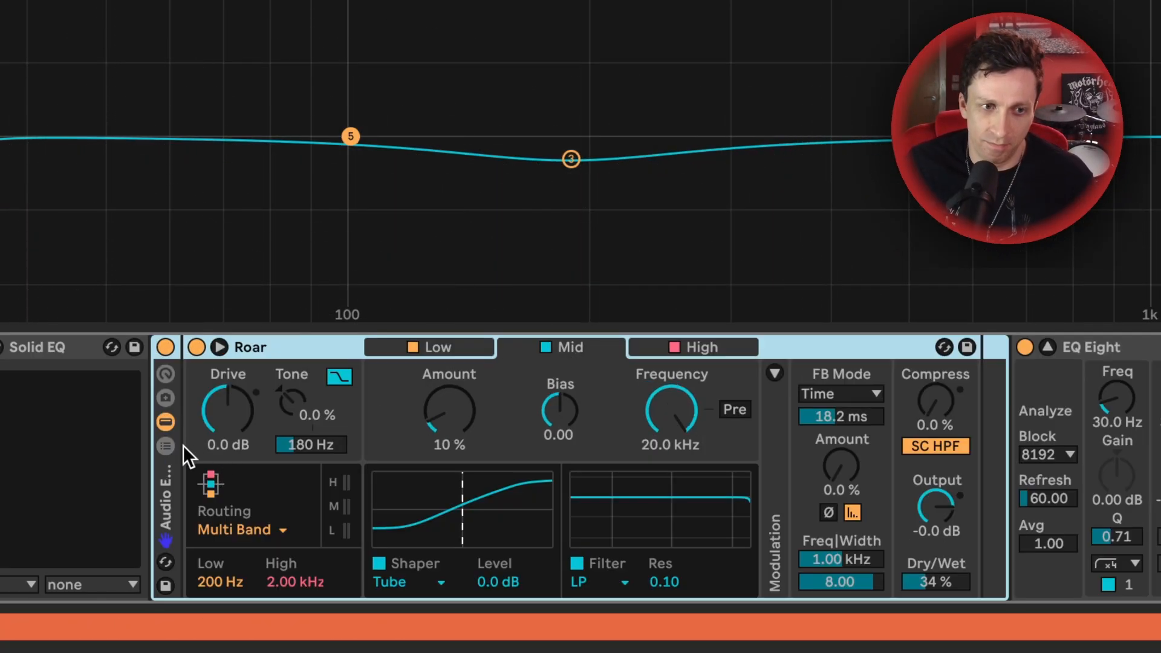
left_click(166, 446)
right_click(262, 451)
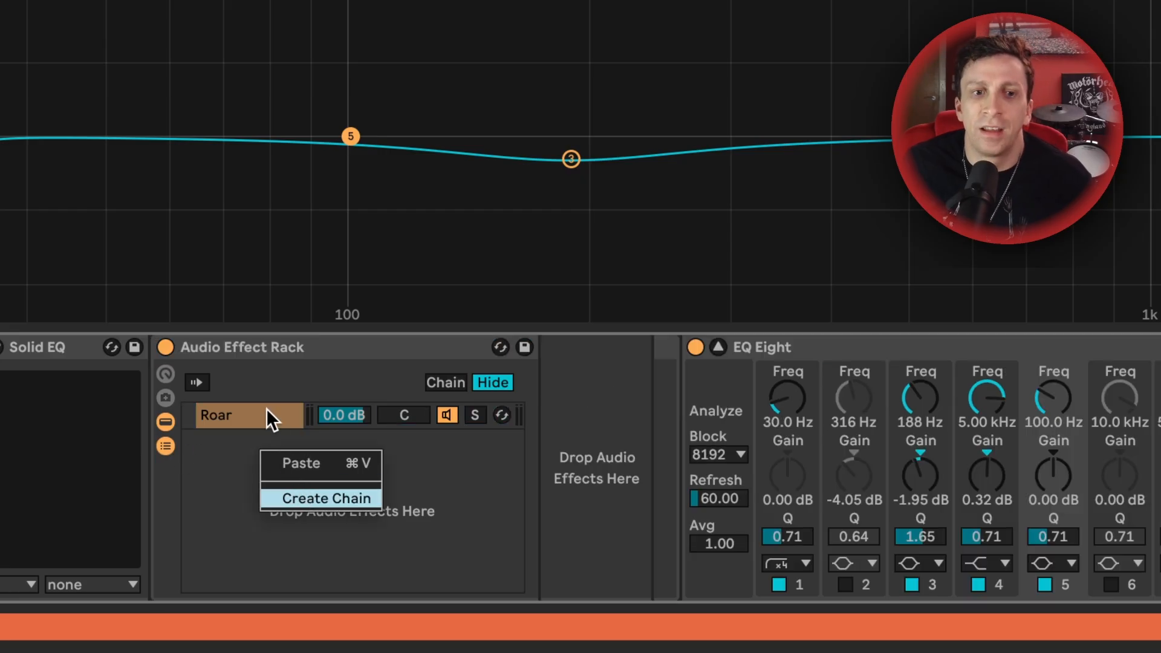
key("Return")
left_click(309, 446)
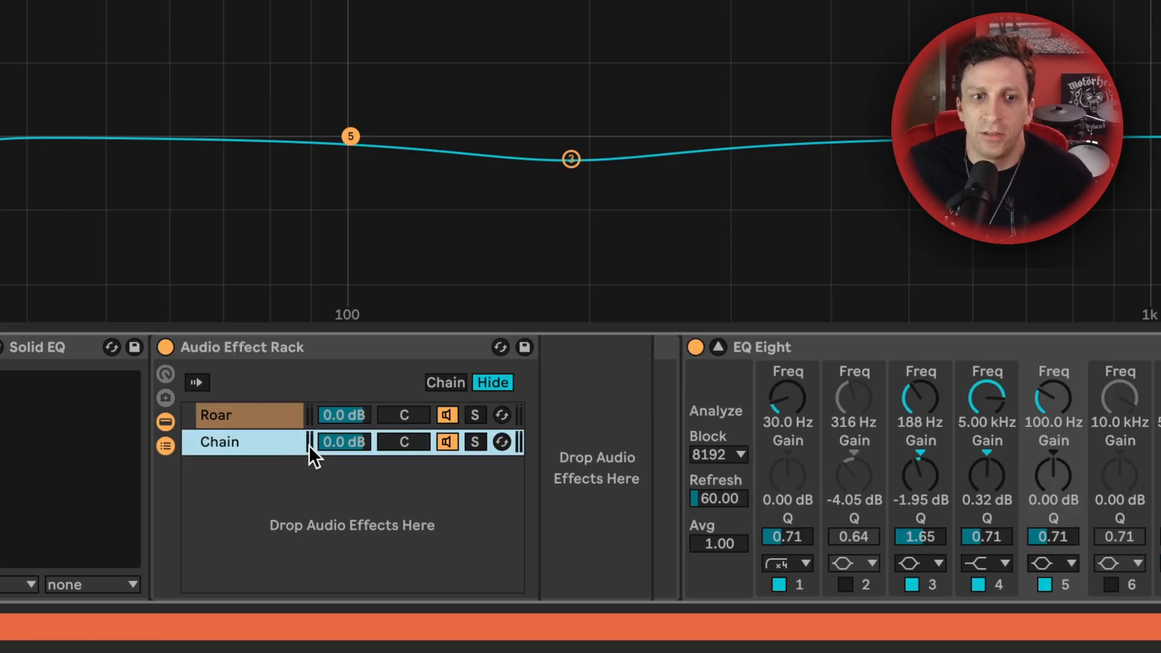
Step: Paste a copy of Roar into the new chain with its Dry/Wet at 100 %, and turn off the first chain
left_click(592, 436)
key("ctrl+v")
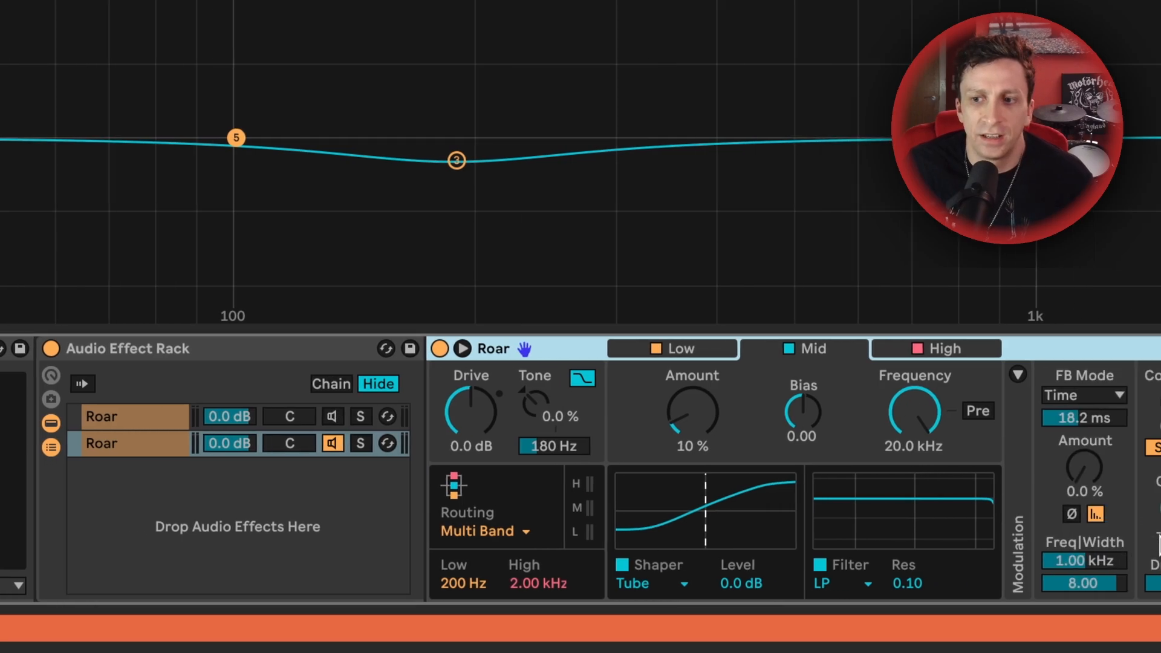
double_click(1103, 582)
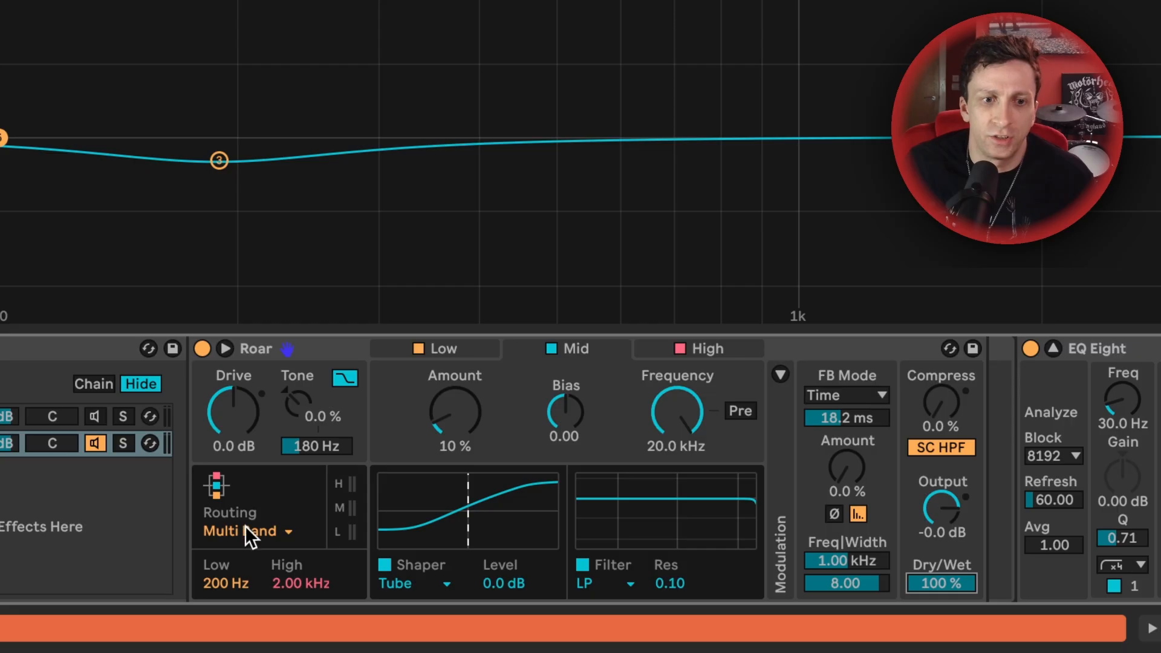
Step: Switch the new chain's Roar to Mid Side routing and set the Mid stage's Shaper to Full Wave Rectifier
left_click(247, 531)
left_click(249, 491)
left_click(462, 360)
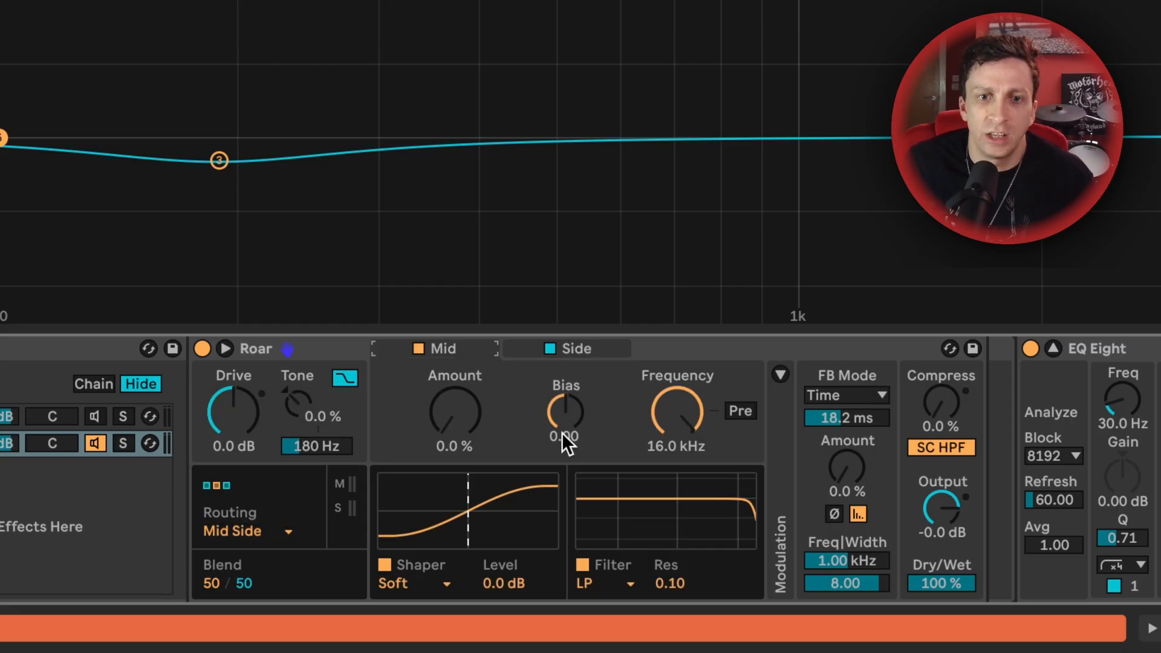
left_click(387, 583)
left_click(459, 461)
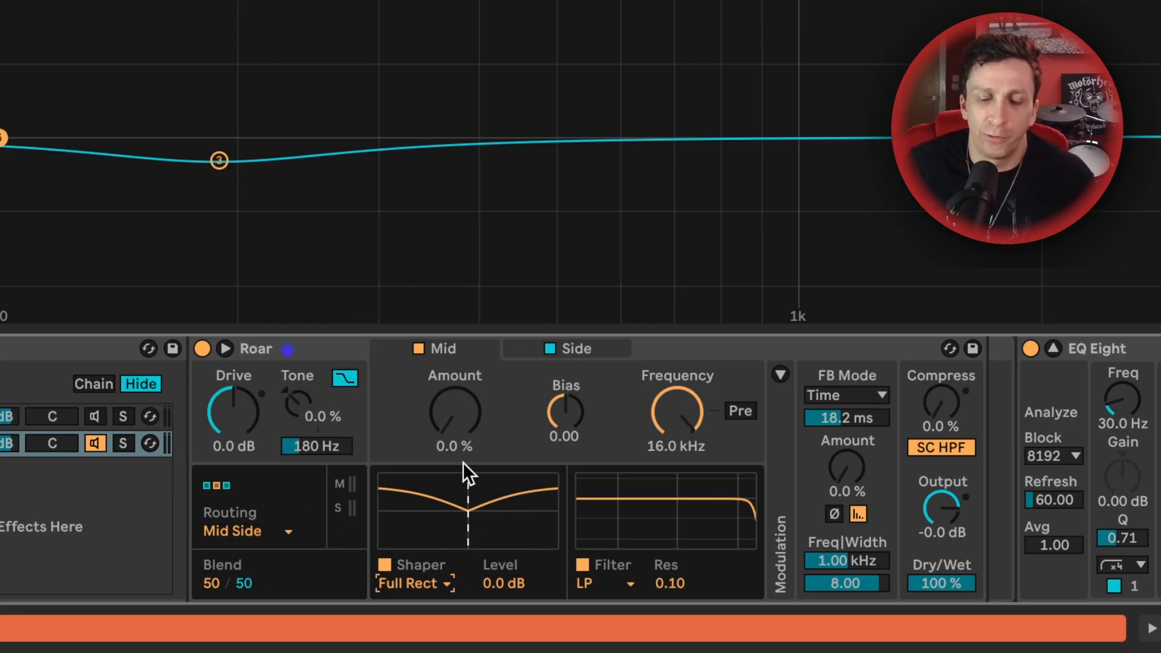
Step: Turn off the Side stage and raise the Mid stage's Amount to 16 % during playback
left_click(549, 349)
key("space")
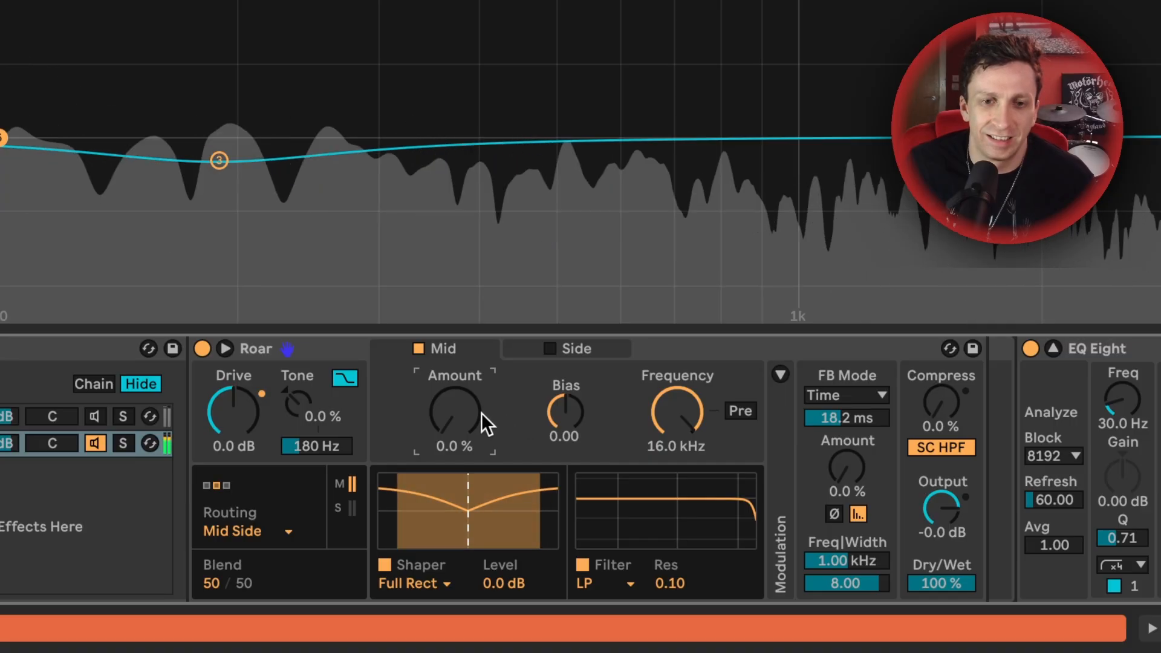
left_click_drag(467, 412, 467, 399)
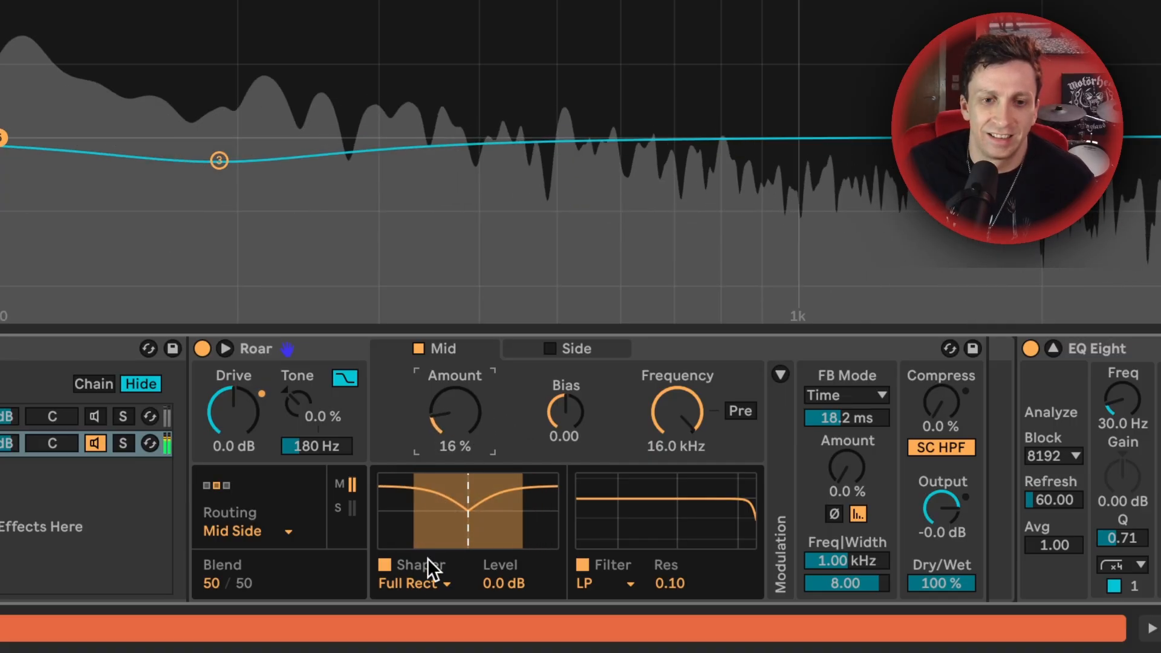
Step: Try the Half Wave Rectifier, Fractal and Shards shapers on the Mid stage, adjusting its Amount while listening
left_click(424, 573)
left_click(473, 441)
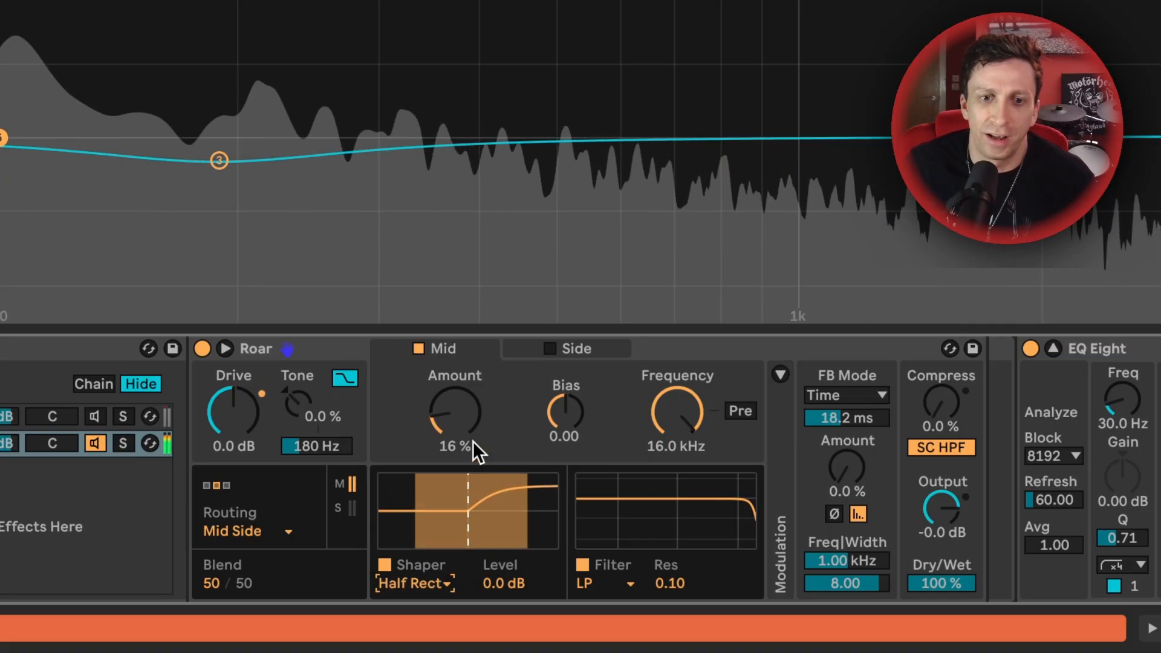
left_click(432, 582)
left_click(478, 500)
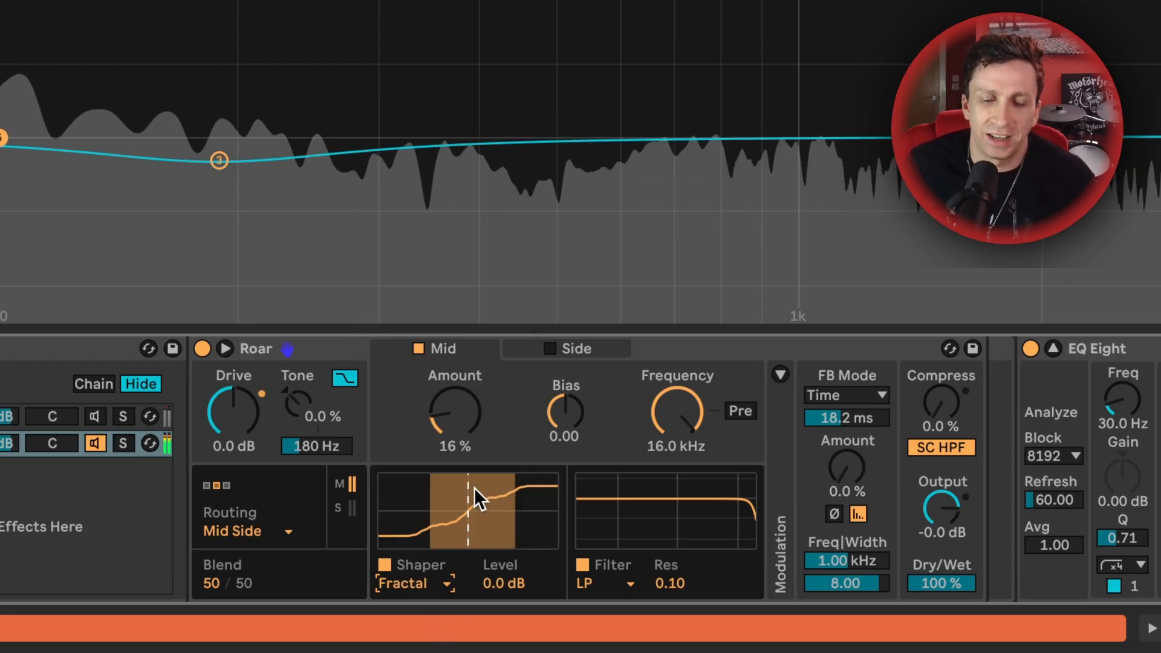
left_click_drag(456, 424, 456, 411)
left_click(417, 583)
left_click(425, 559)
Step: Set the Mid stage's Shaper to Tri Fold and its Amount to 13 %
left_click(432, 575)
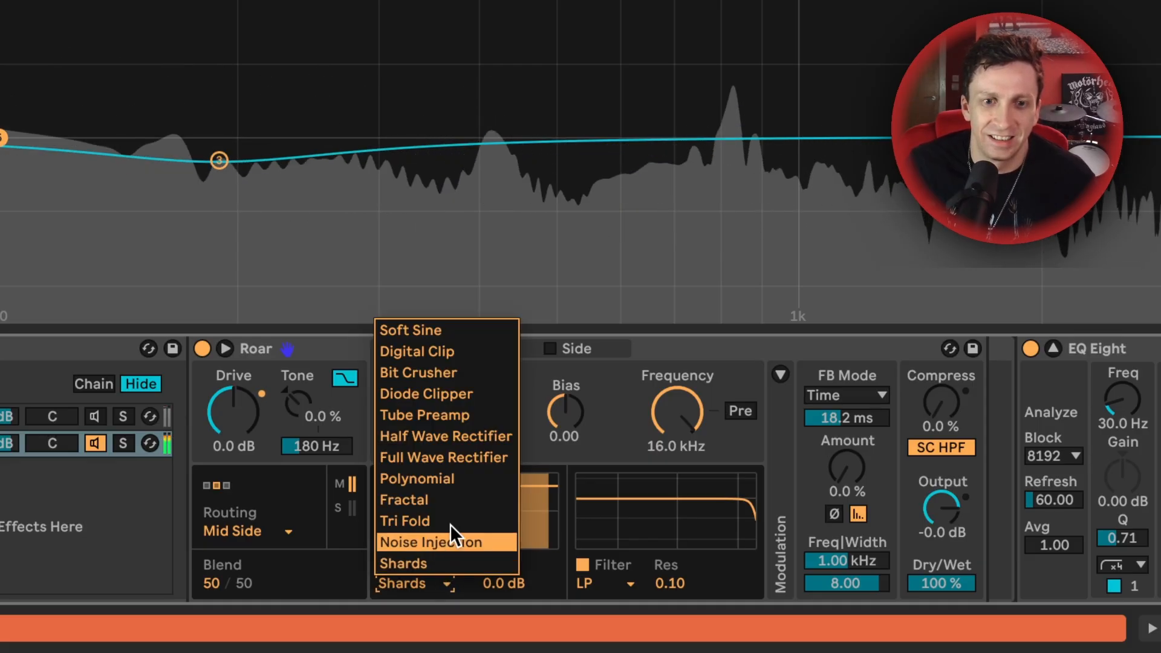
left_click(453, 511)
mouse_move(464, 430)
left_mouse_down()
mouse_move(464, 403)
mouse_move(465, 425)
left_mouse_up()
left_click_drag(455, 412, 455, 430)
Step: Lower the Mid stage's low-pass filter Frequency to 2.11 kHz while listening, and stop playback
left_click(648, 401)
key("space")
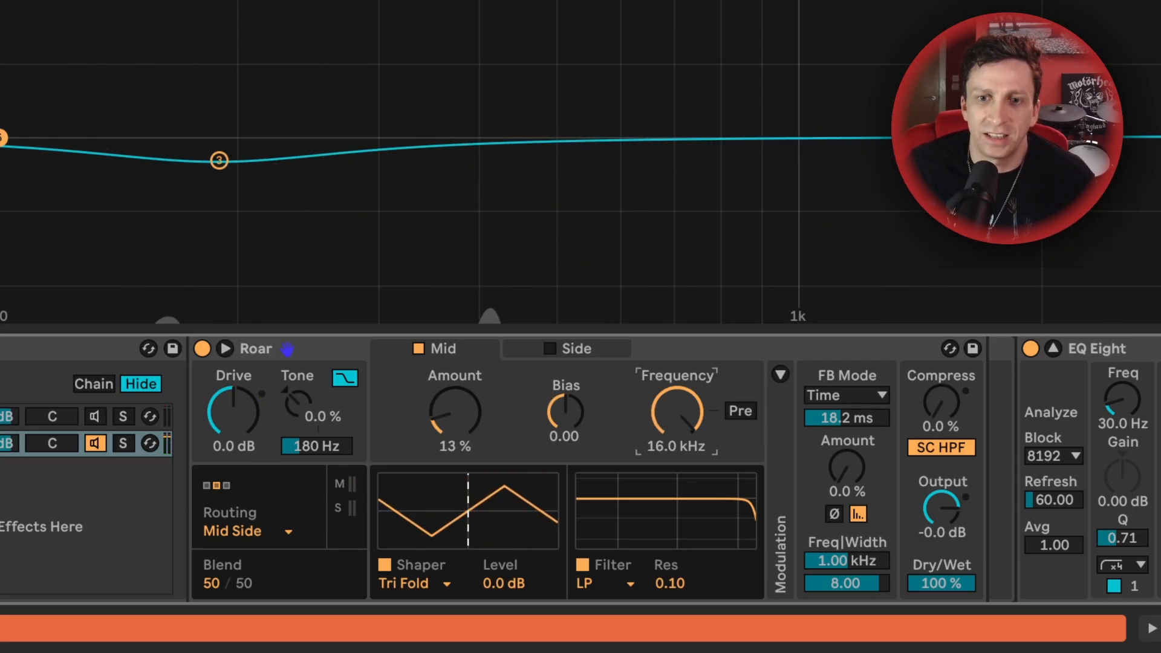
key("space")
left_click_drag(665, 408, 665, 433)
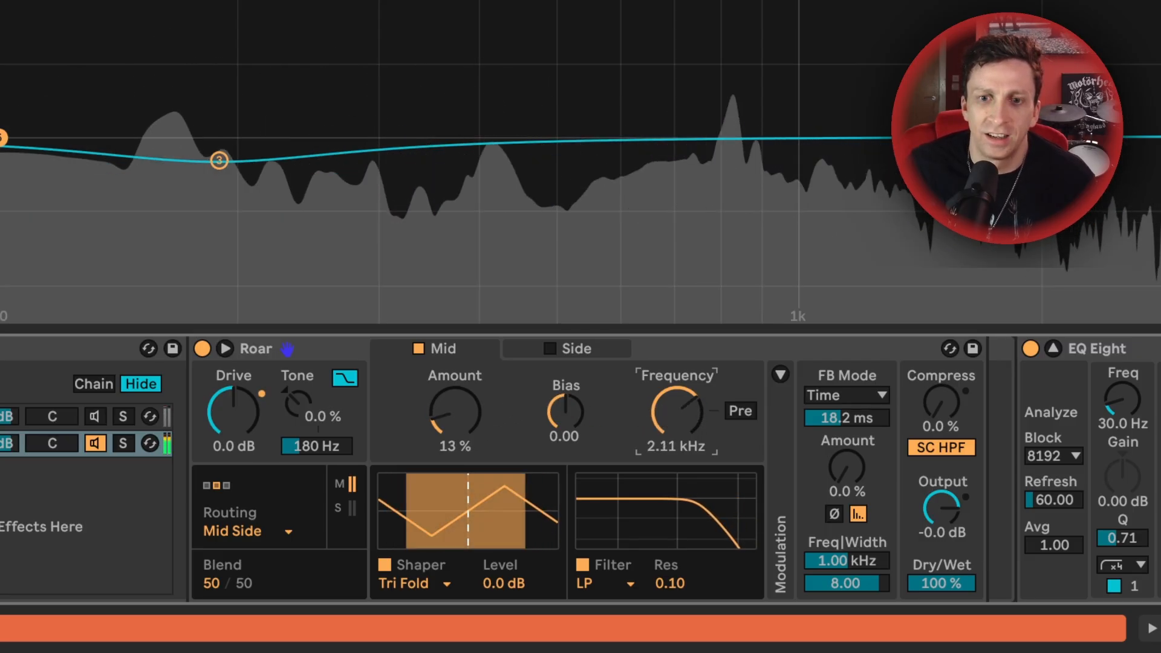
key("space")
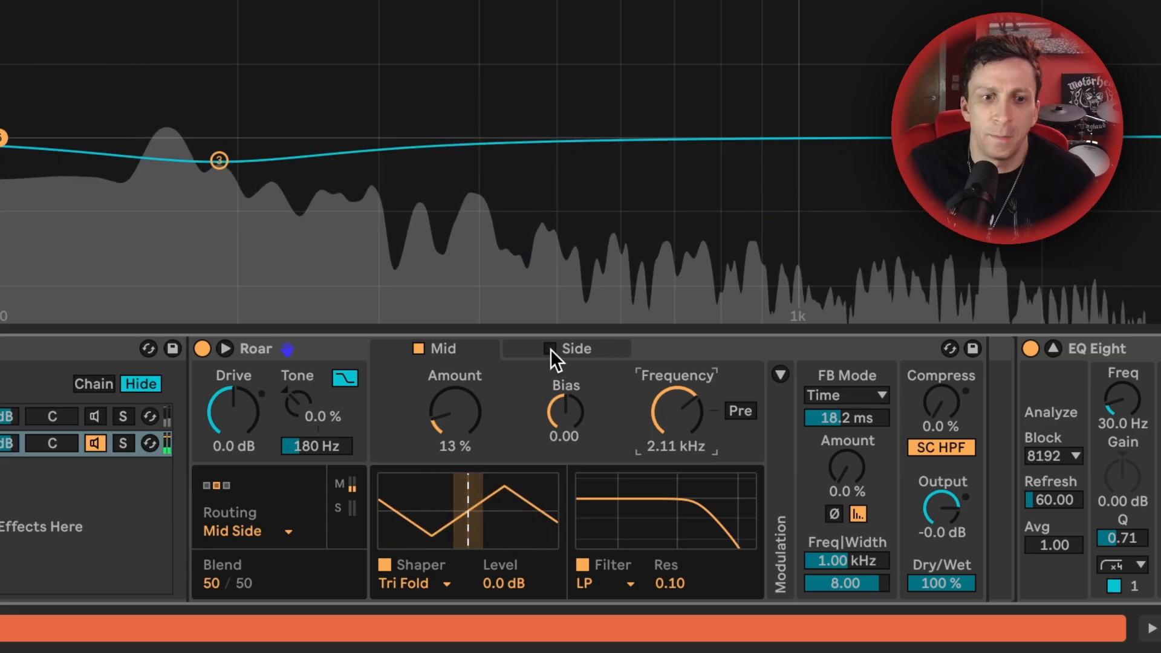
Step: Activate only the Side stage, set its Shaper to Polynomial and raise its Amount to 17 % during playback
left_click(557, 349)
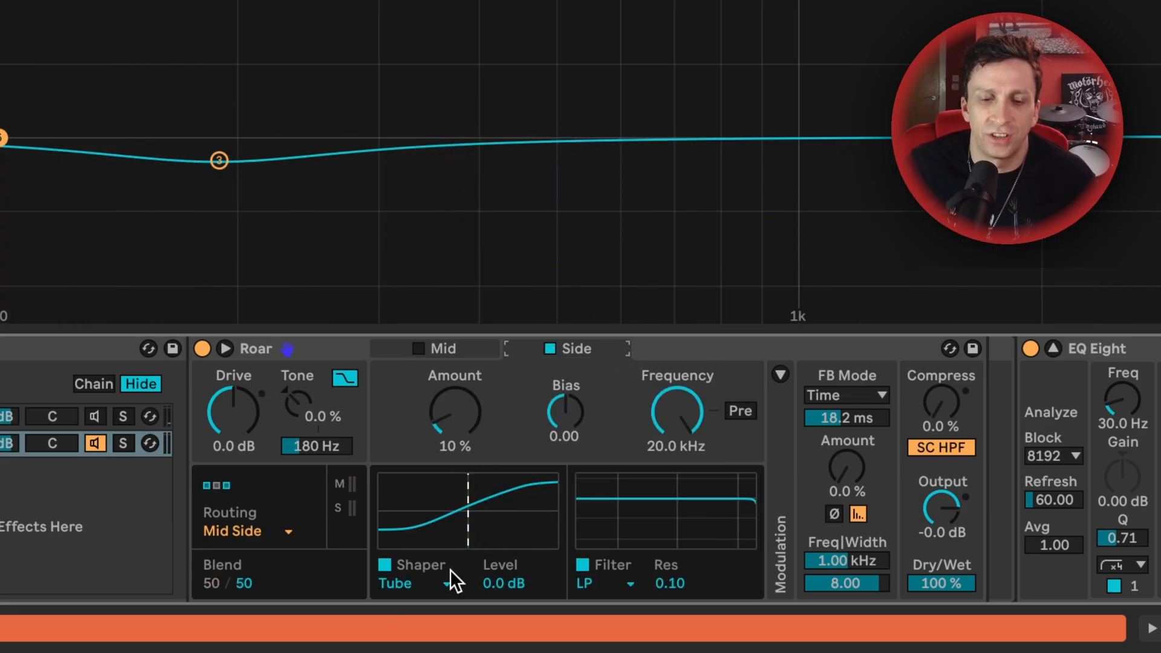
left_click(412, 582)
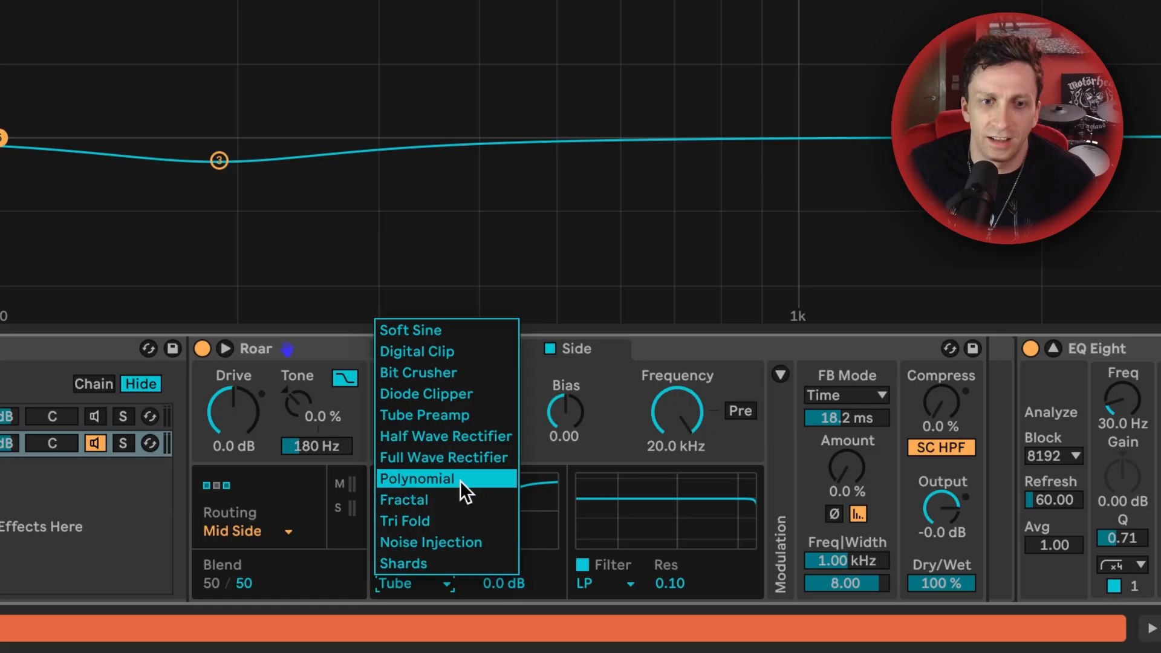
left_click(459, 481)
key("space")
left_click(483, 415)
left_click_drag(483, 414, 484, 410)
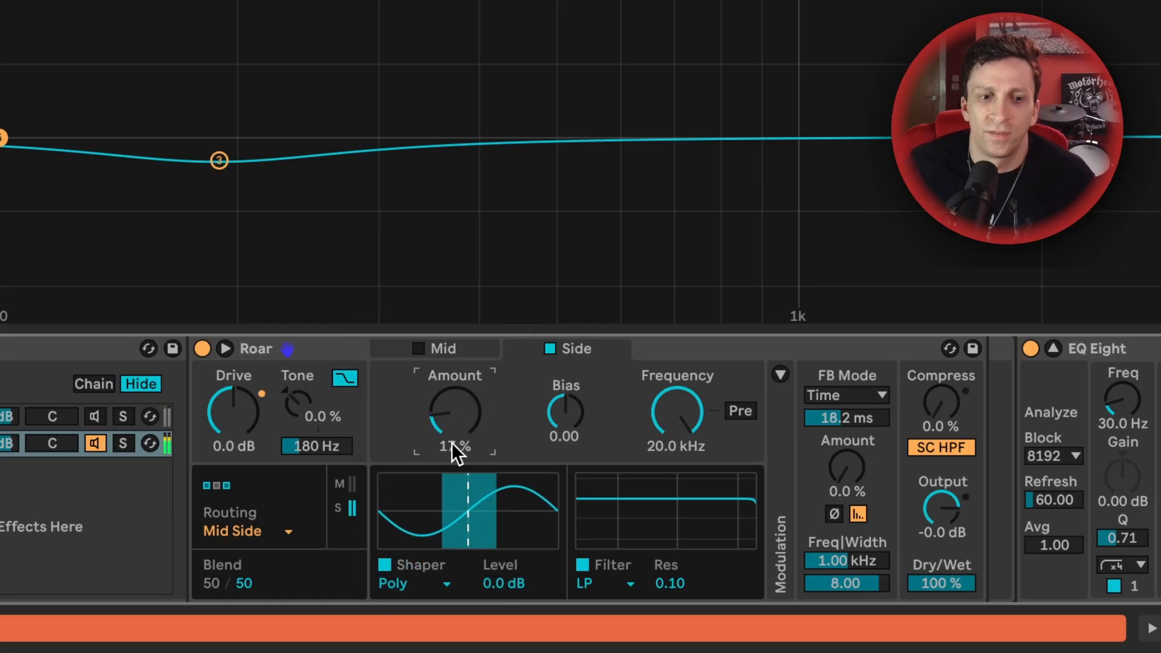
Step: Turn the Mid stage back on and set the Mid/Side Blend to 10/90
left_click(207, 580)
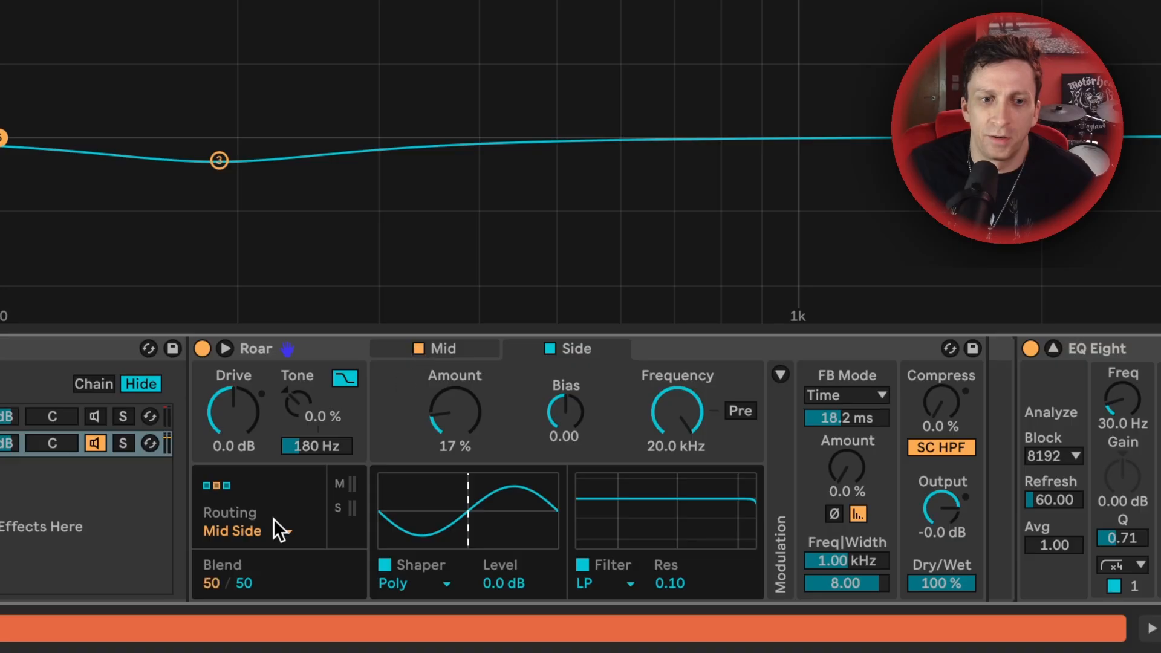
left_click_drag(206, 581, 206, 597)
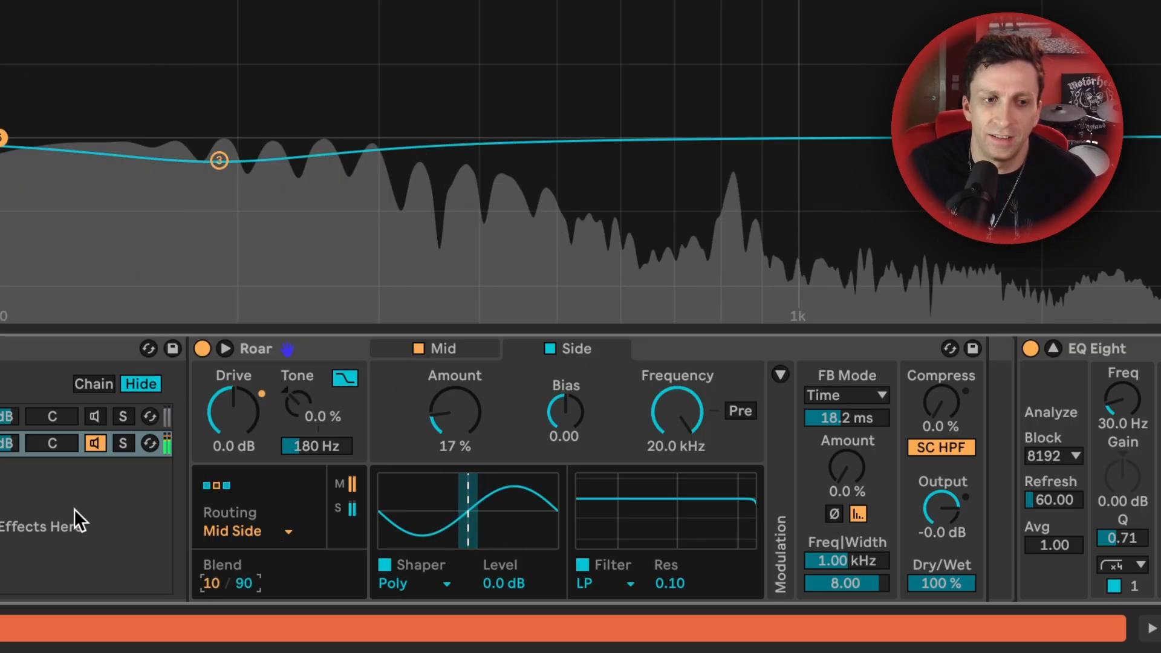
Step: Turn the rack's first Roar chain back on and lower the second chain's volume to -6.2 dB
left_click_drag(1157, 403, 1158, 291)
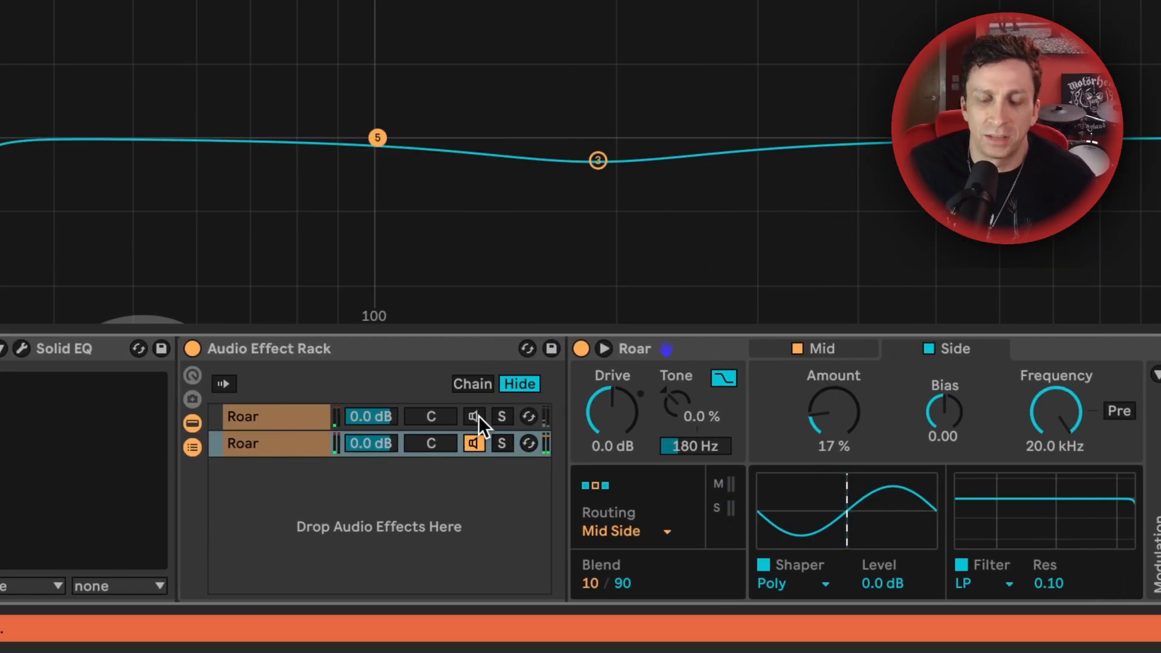
left_click(475, 416)
mouse_move(393, 443)
left_mouse_down()
mouse_move(392, 463)
mouse_move(375, 453)
left_mouse_up()
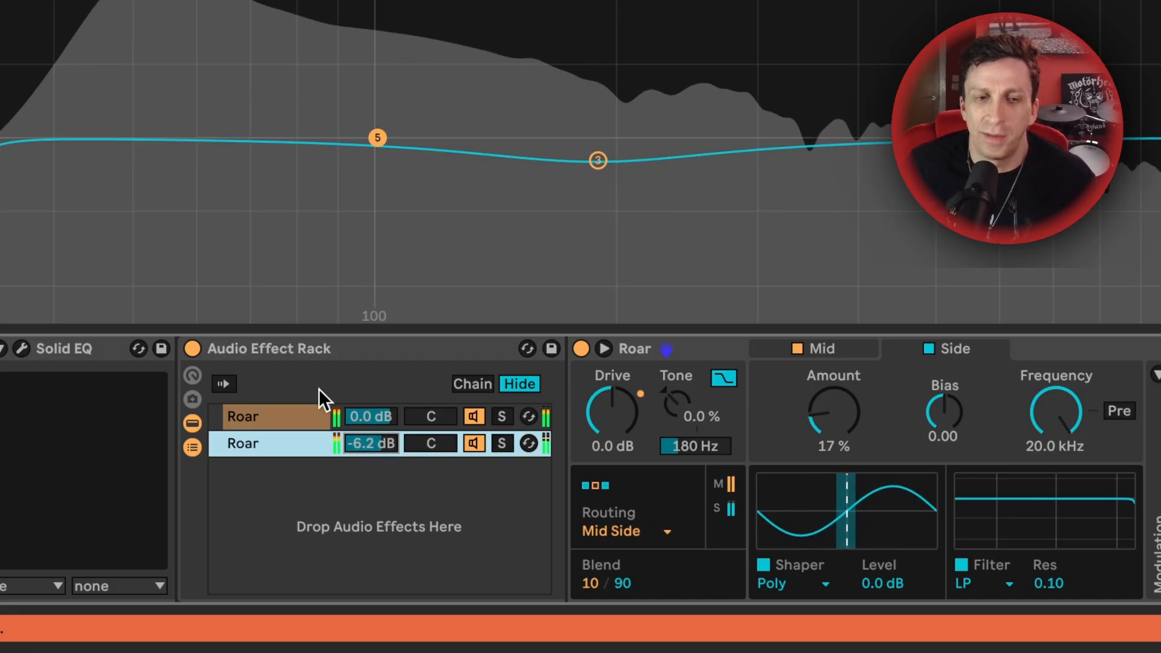
Step: Compare the drums with the Audio Effect Rack bypassed and active, and with its second Roar chain off and on
left_click(194, 349)
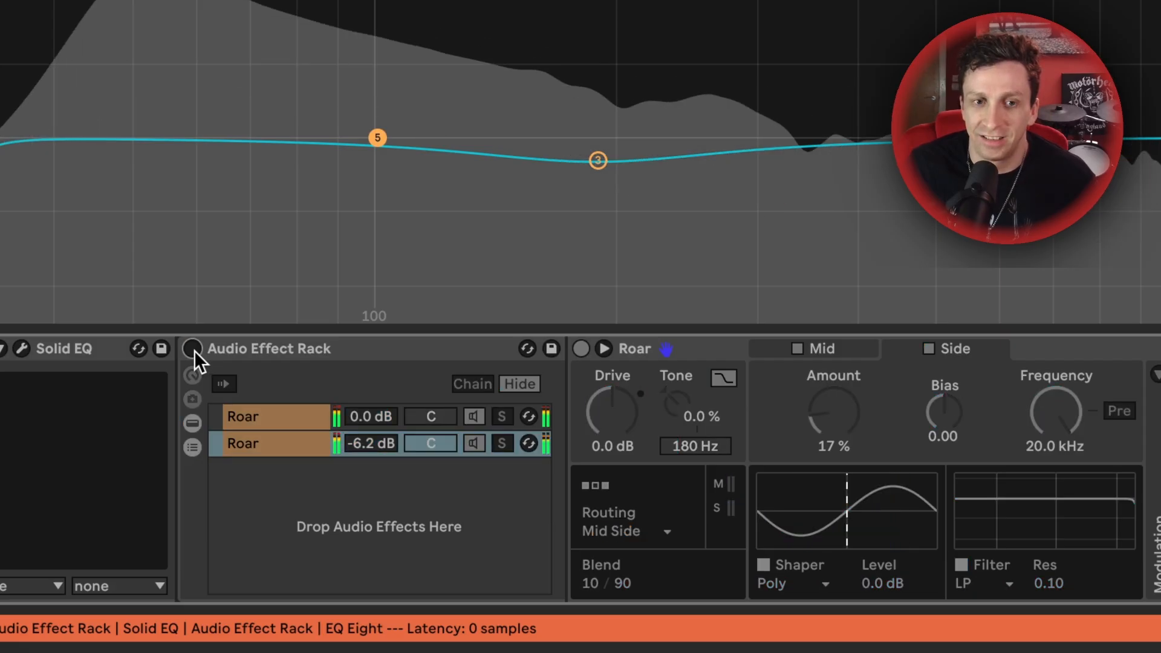
left_click(193, 350)
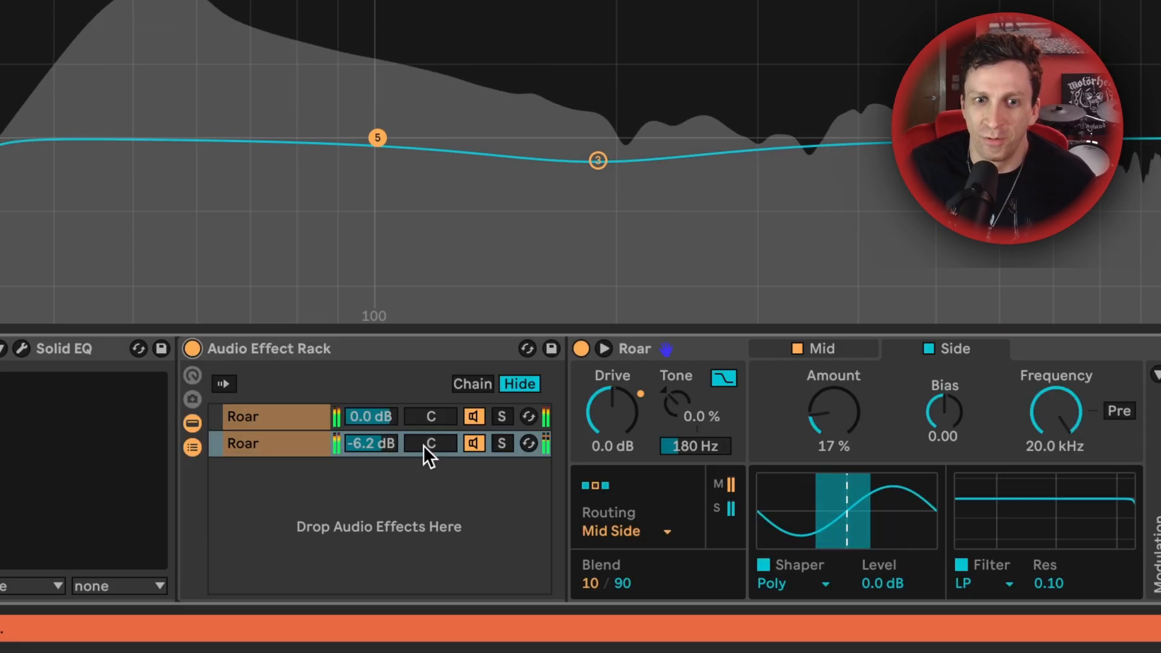
left_click(474, 443)
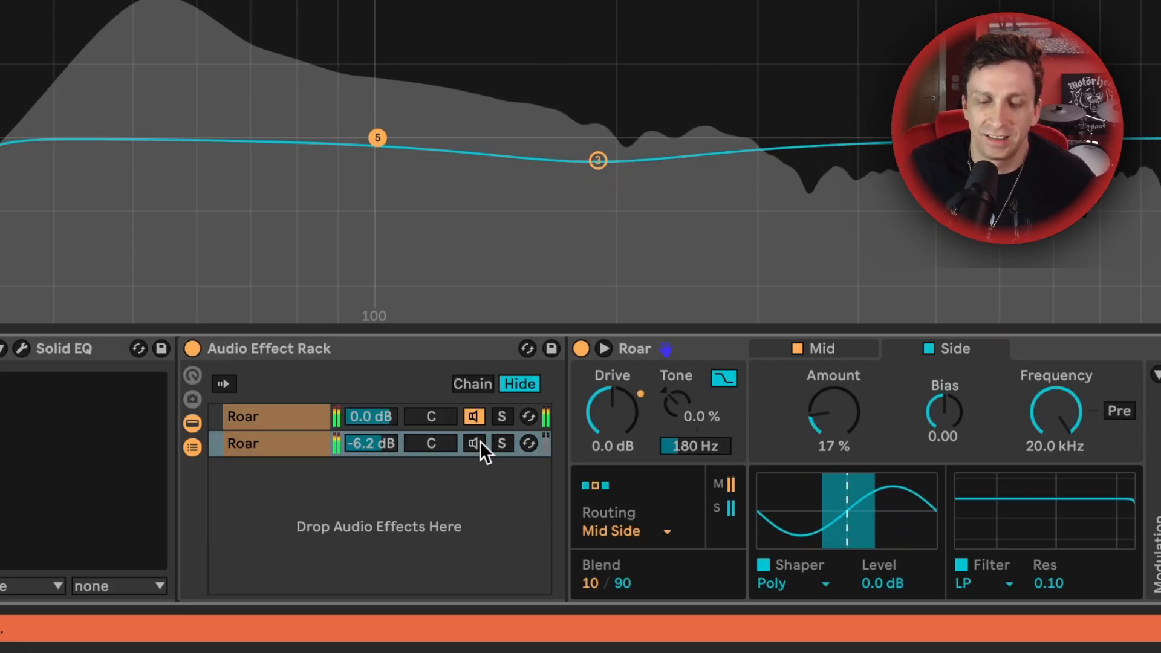
left_click(480, 441)
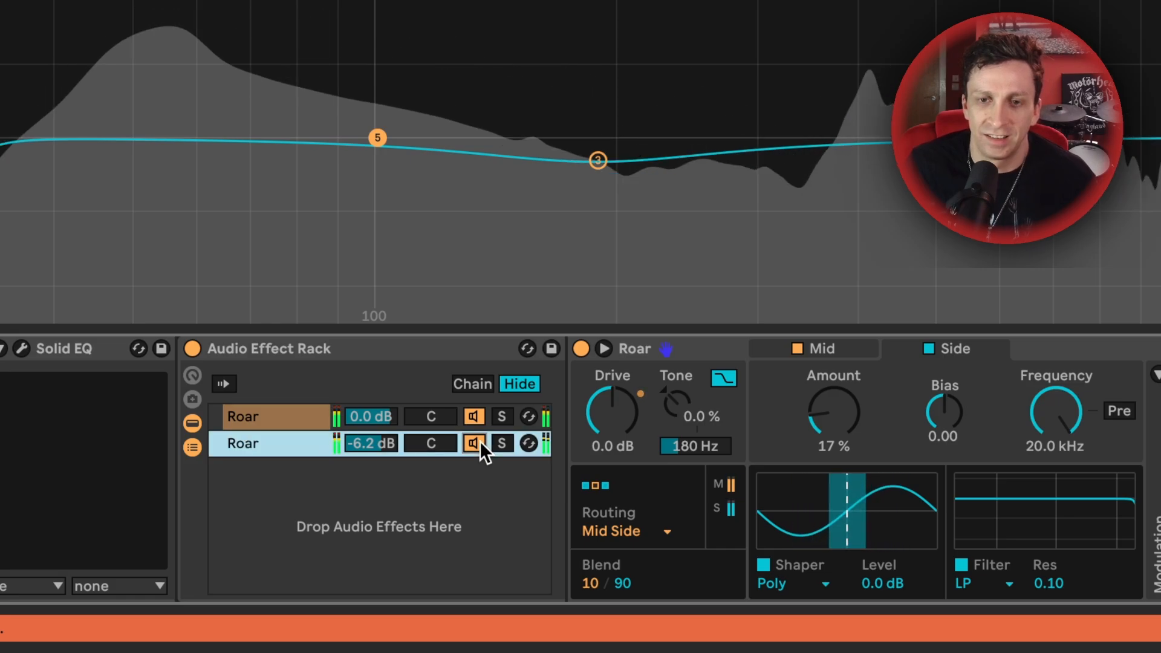
key("space")
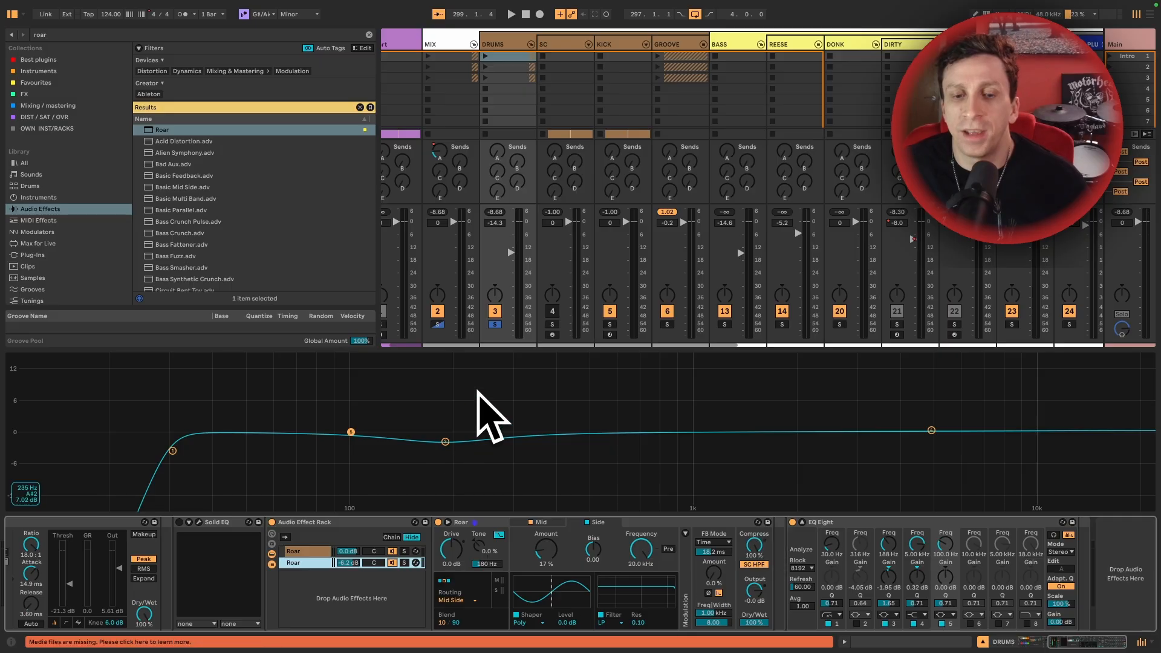
key("space")
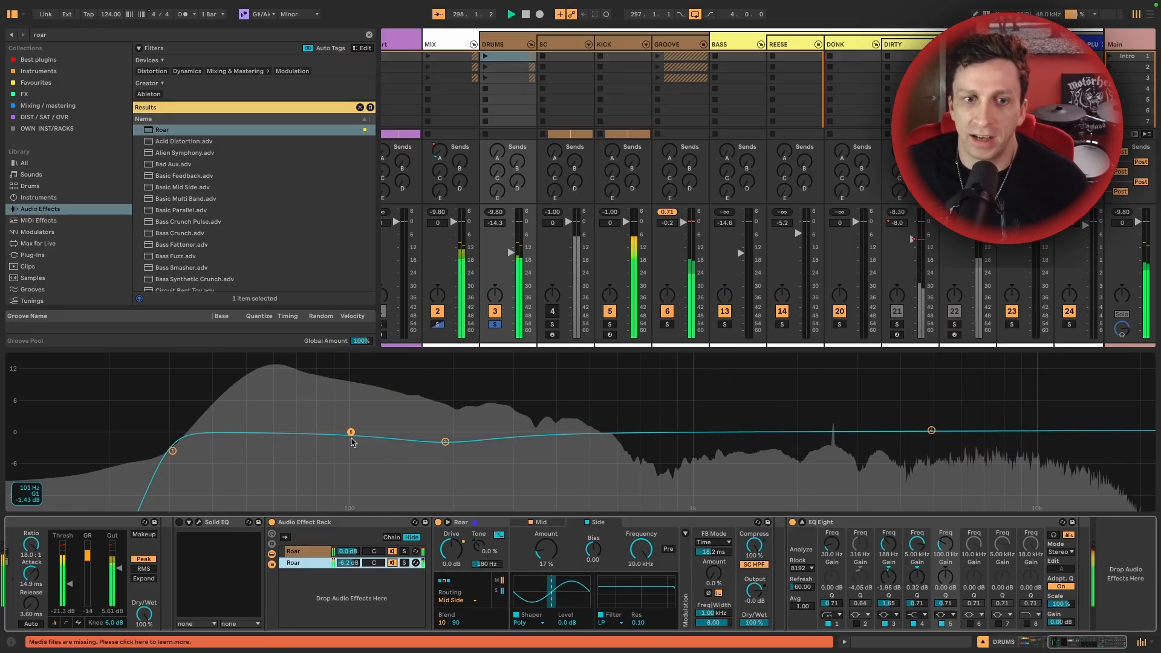
left_click(273, 522)
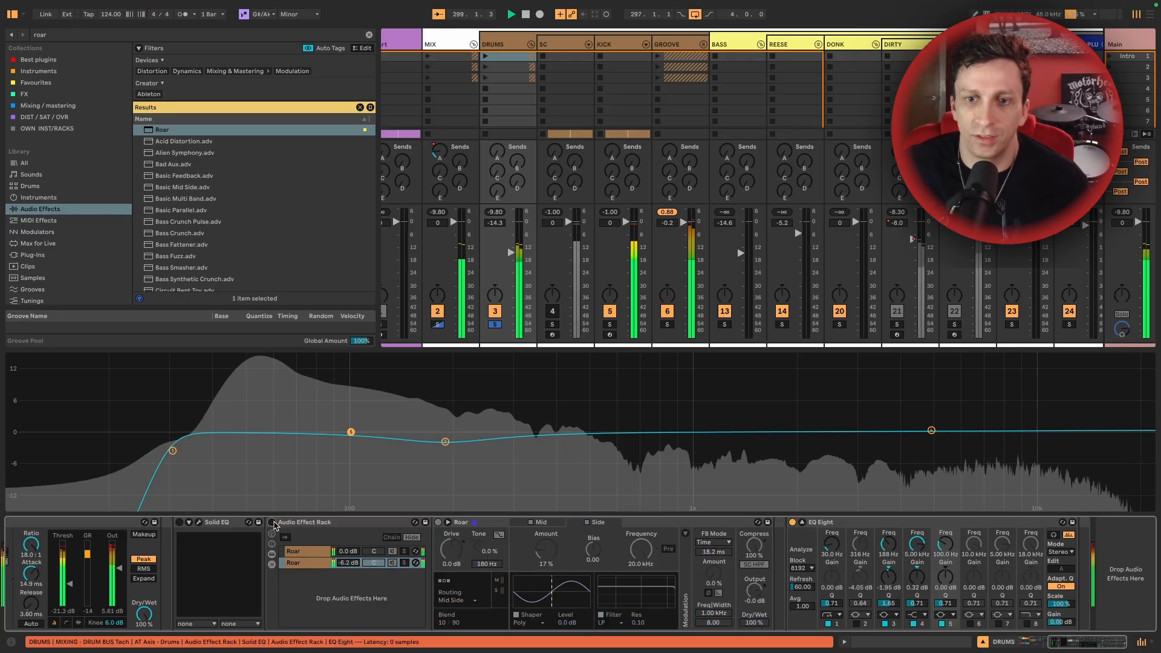
left_click(272, 522)
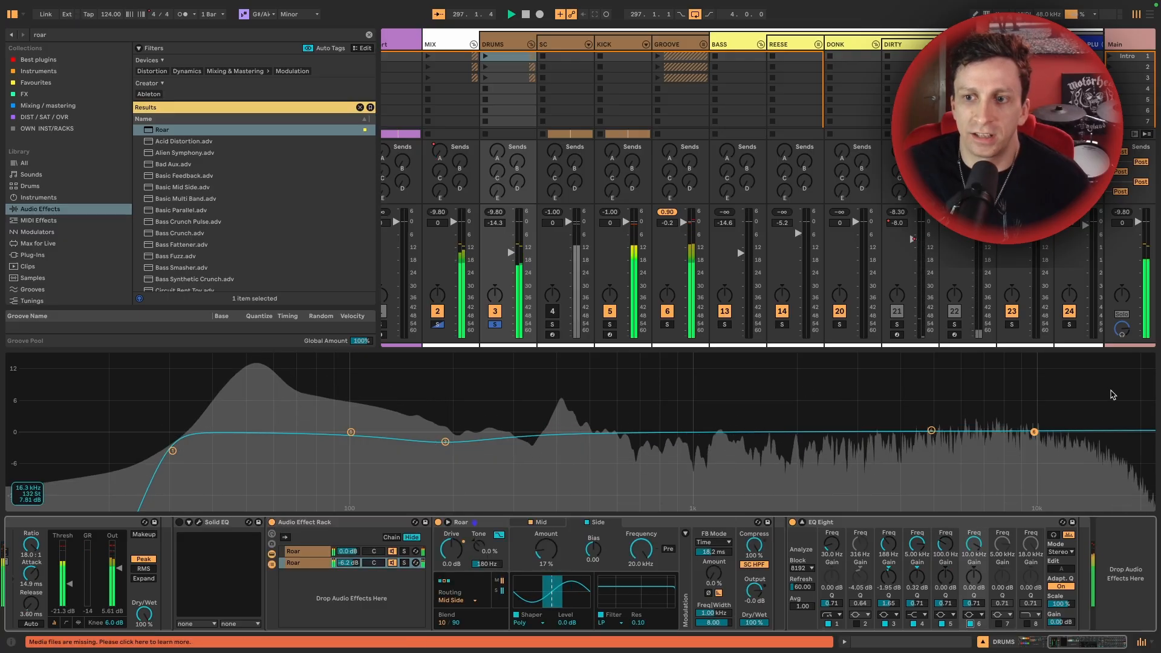
Step: Cut the high end with band 6 of the drums' EQ Eight, at 7.35 kHz with -1.44 dB gain, and stop playback
double_click(1034, 432)
left_click_drag(1034, 432, 989, 440)
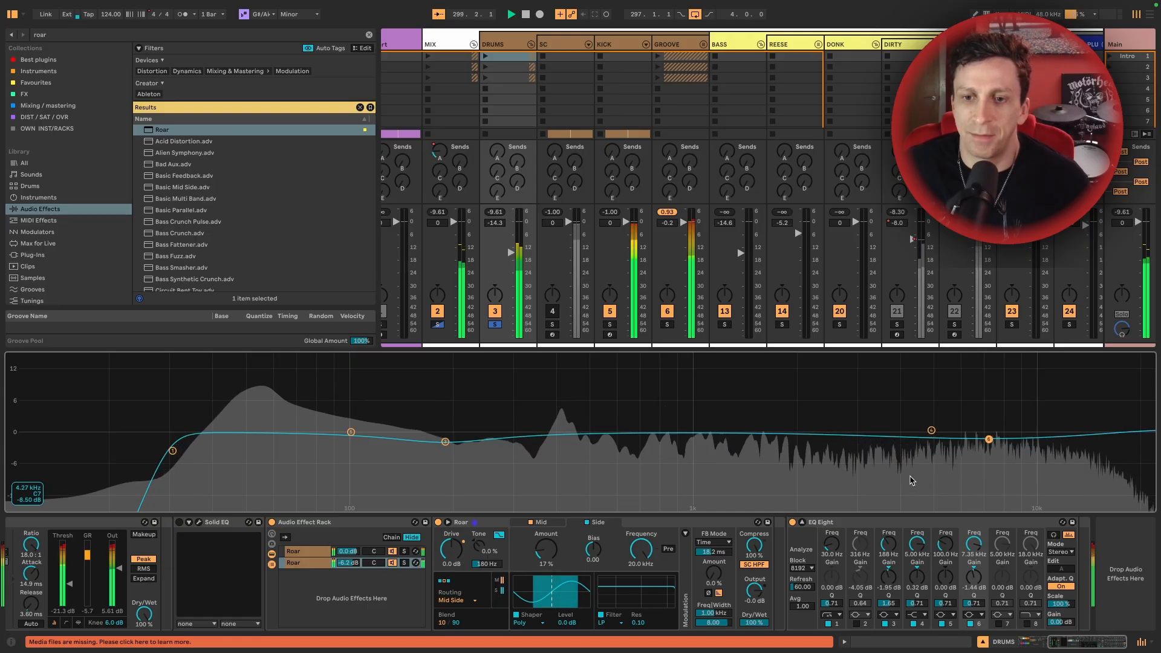
key("space")
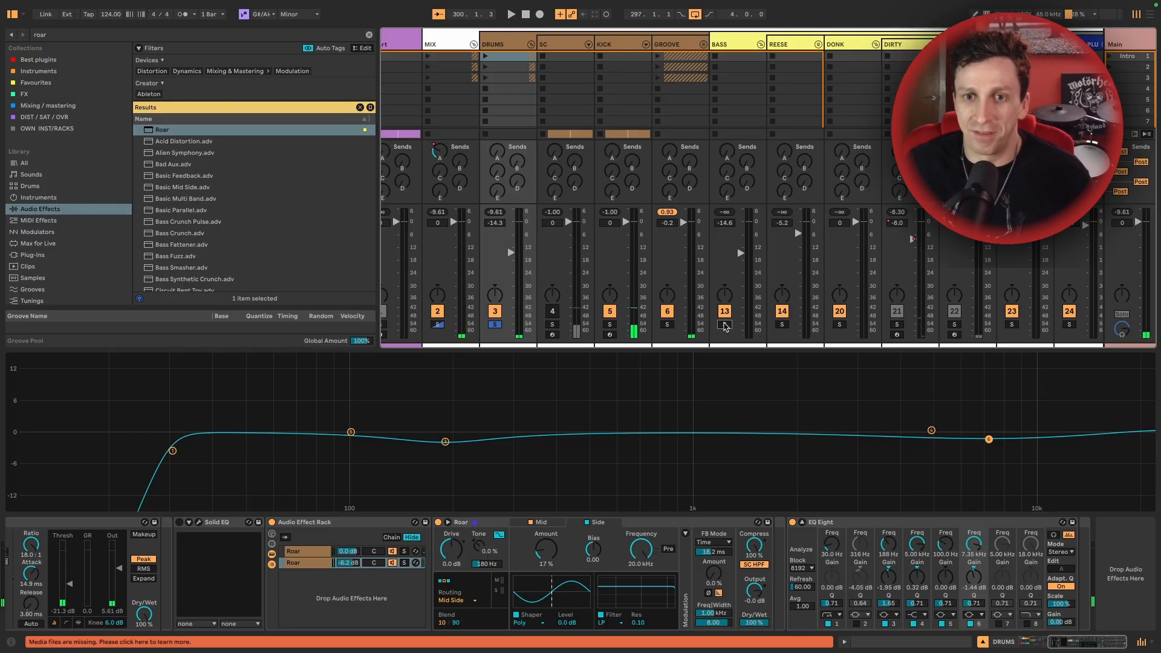
Step: Clear the track solos to listen to the full mix, and fold the BASS group
left_click(725, 324)
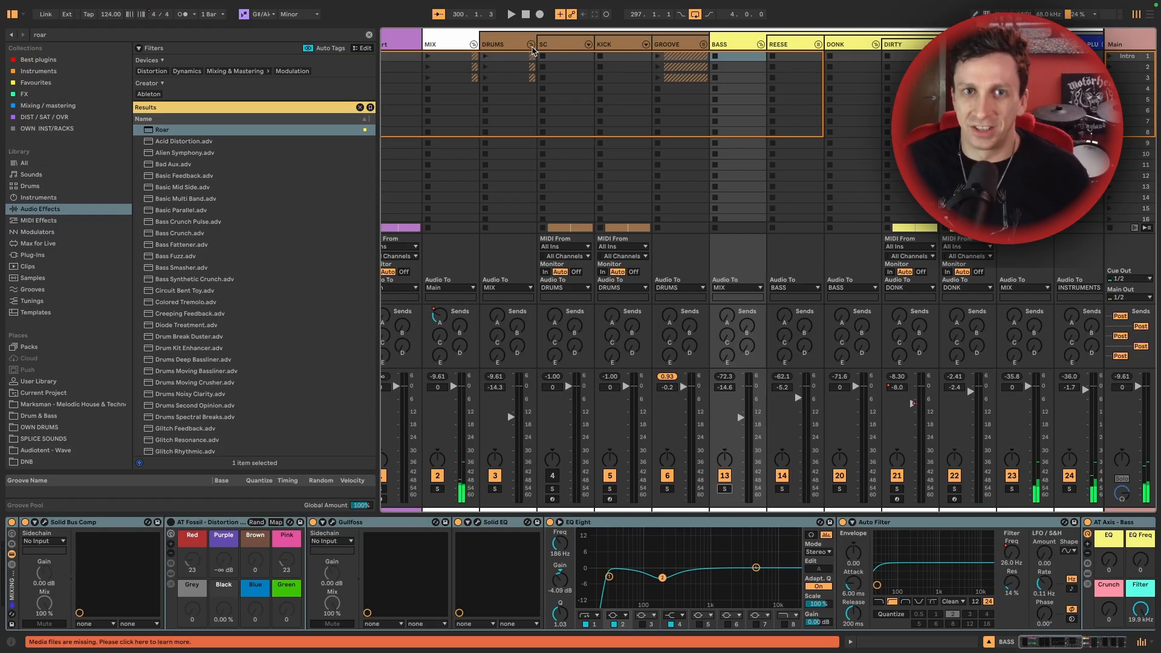
key("space")
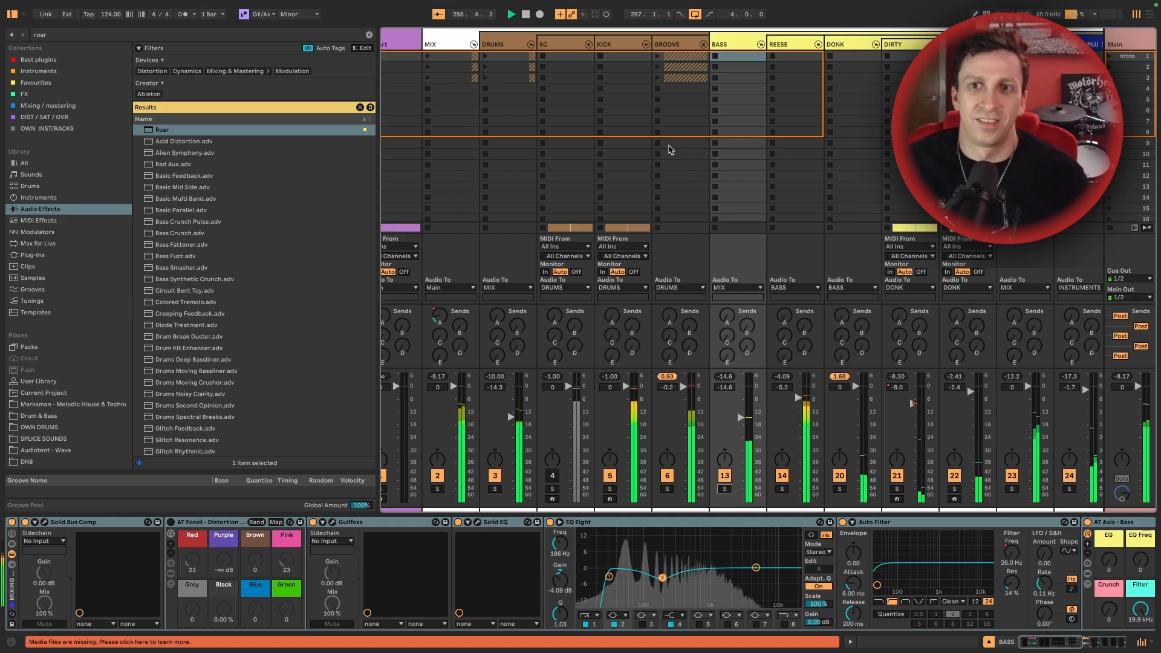
left_click(760, 44)
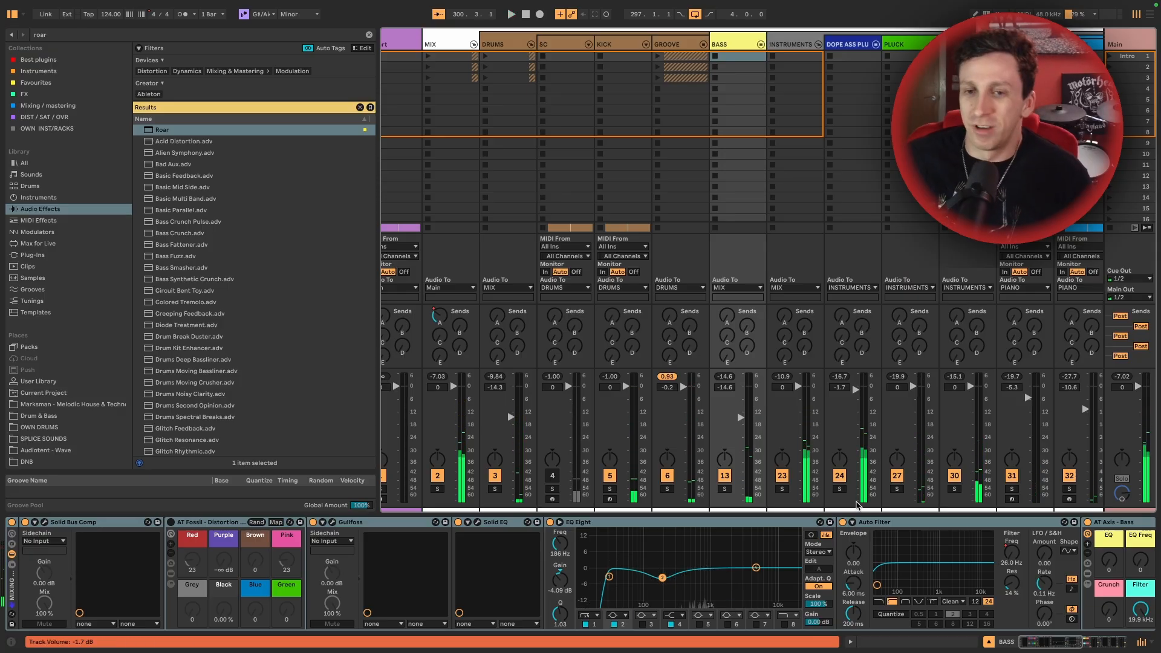
Step: Solo the DOPE ASS PLUCK track, search the audio effects for "sat" and add Saturator to the track
left_click(841, 489)
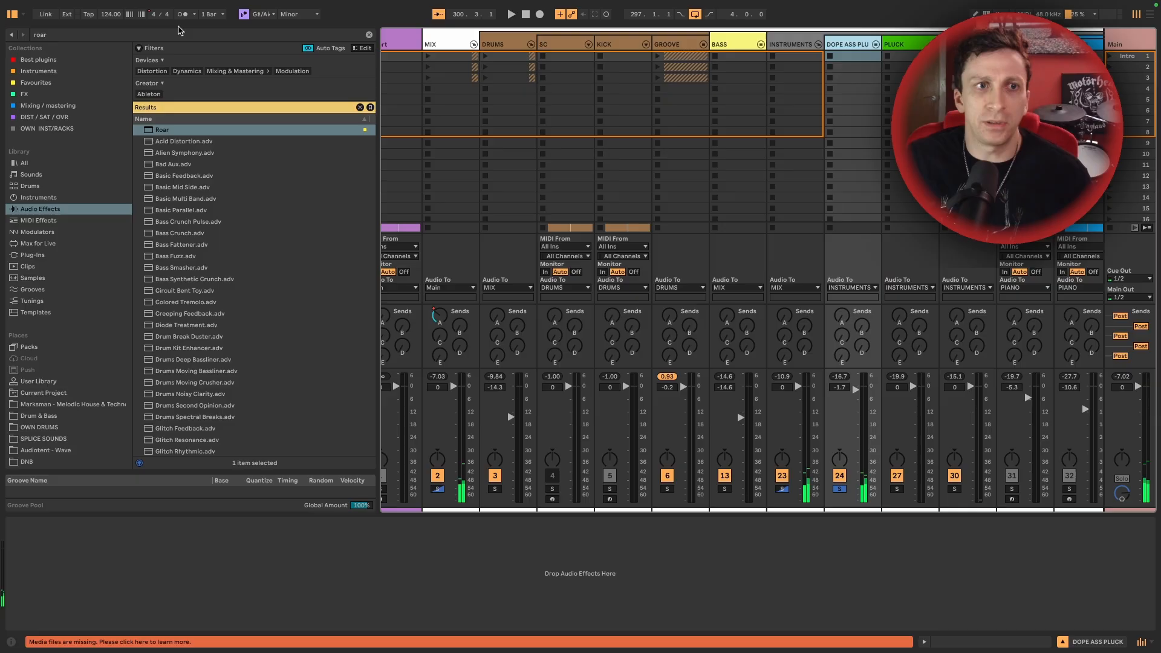
left_click(172, 35)
type("sat")
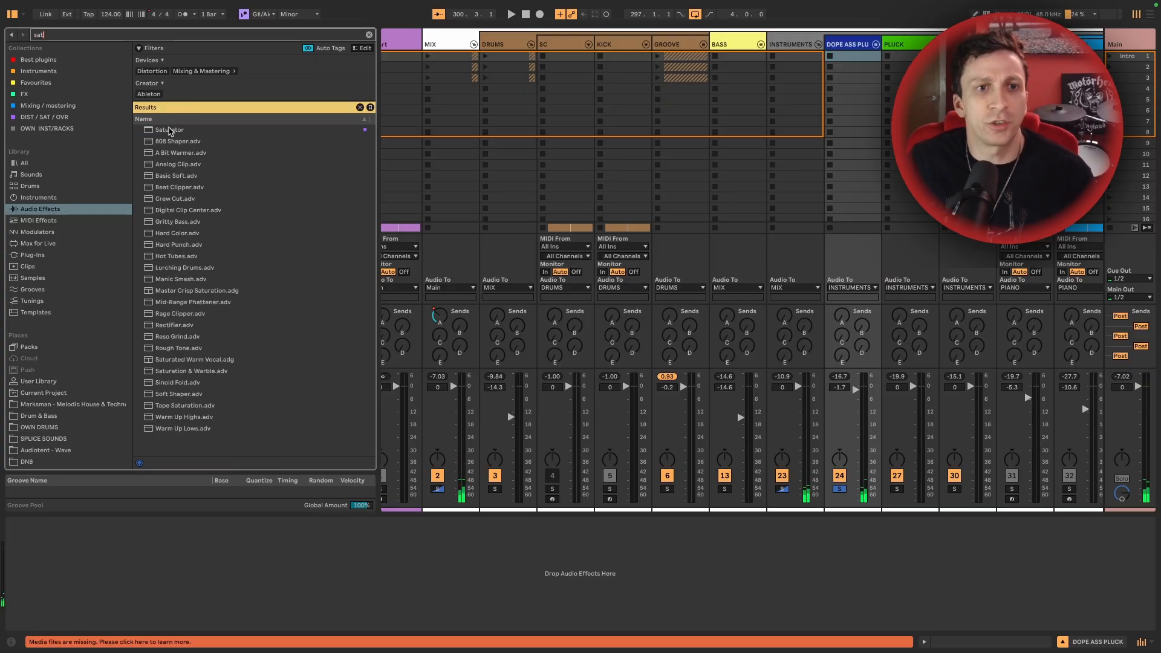
left_click_drag(170, 131, 277, 118)
left_click_drag(861, 478, 859, 481)
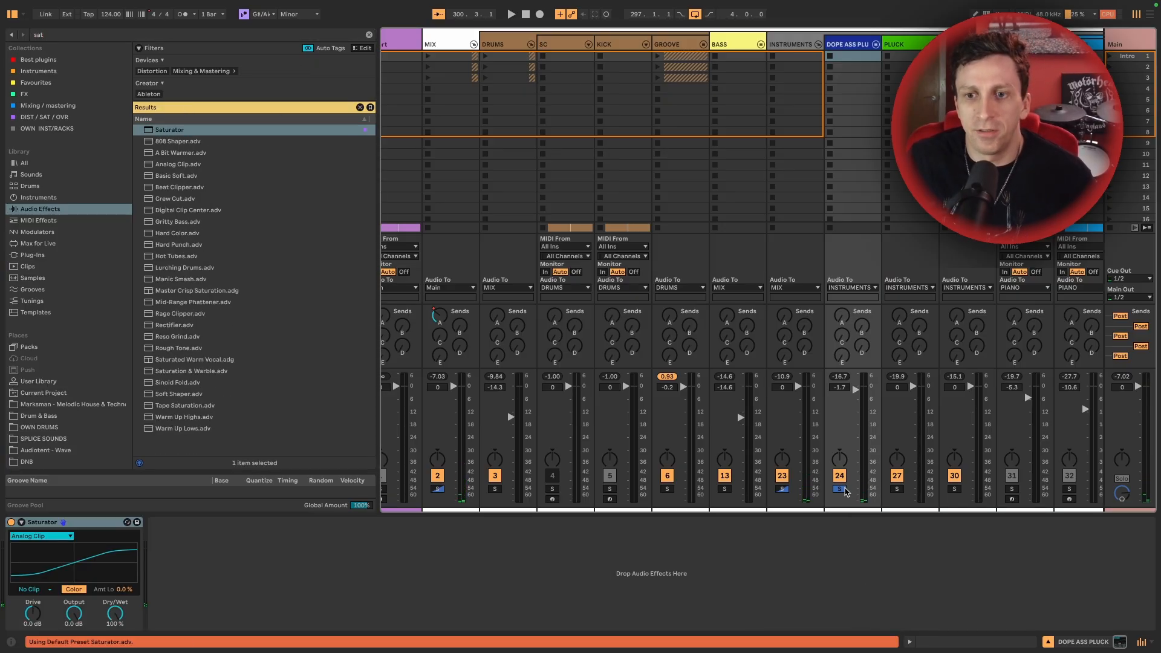
Step: Expand the Saturator to show its Color Curve and Waveshaper settings
left_click(21, 522)
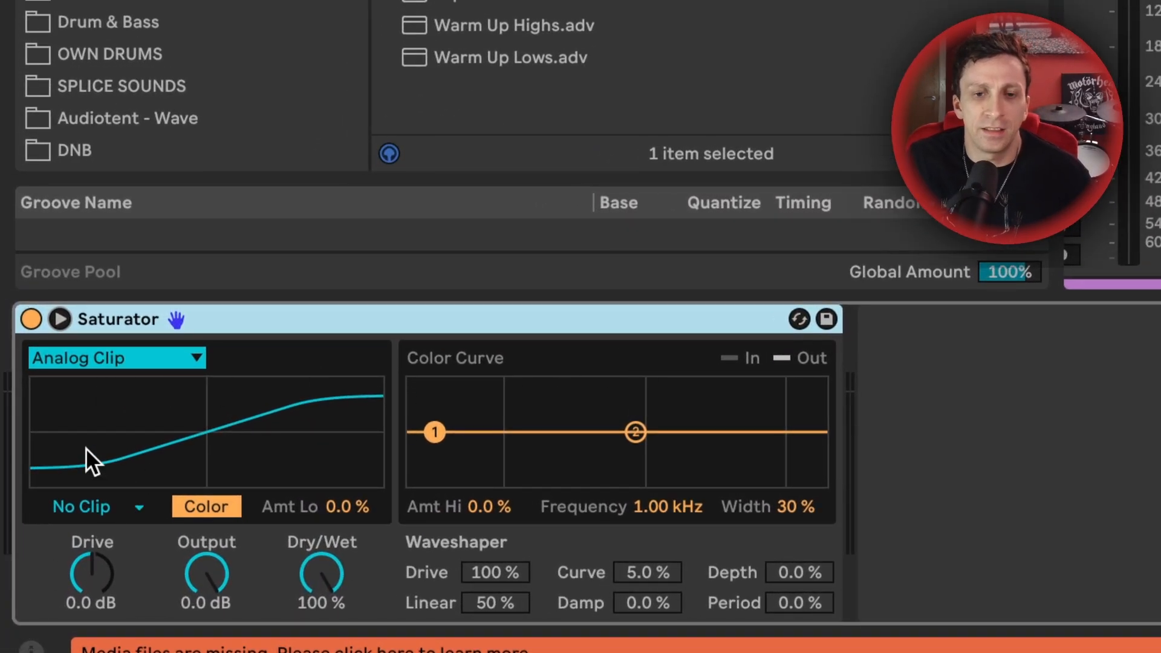
left_click(60, 322)
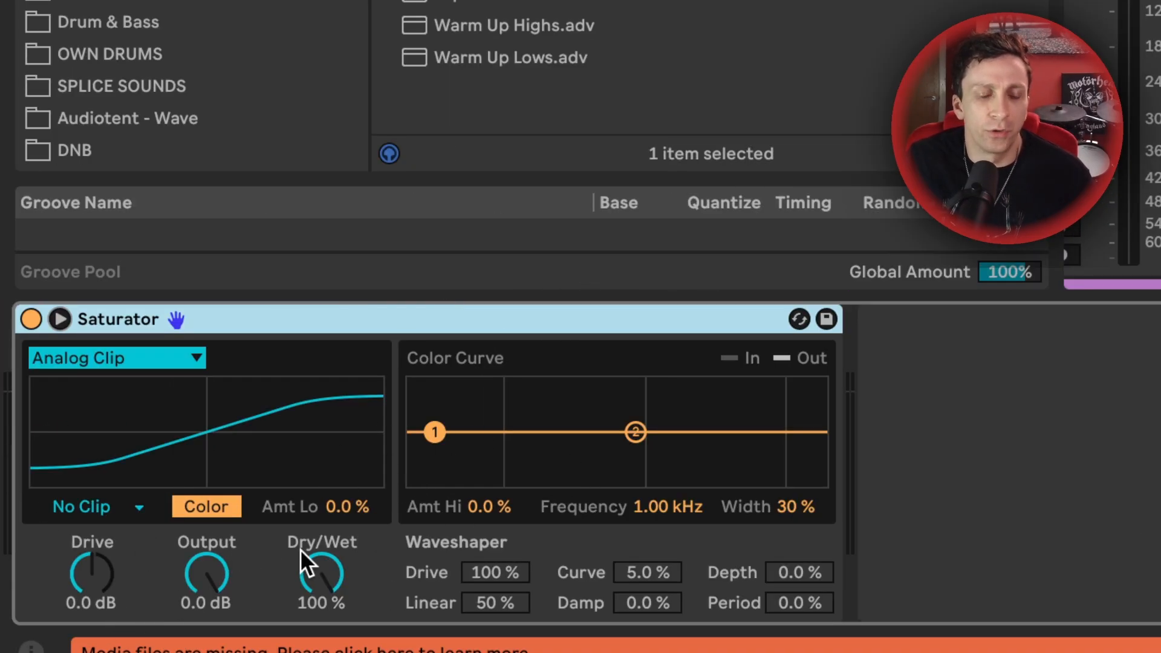
Step: Play the pluck and set the Saturator to the Soft Sine curve with 4.6 dB Drive and -4.6 dB Output
key("space")
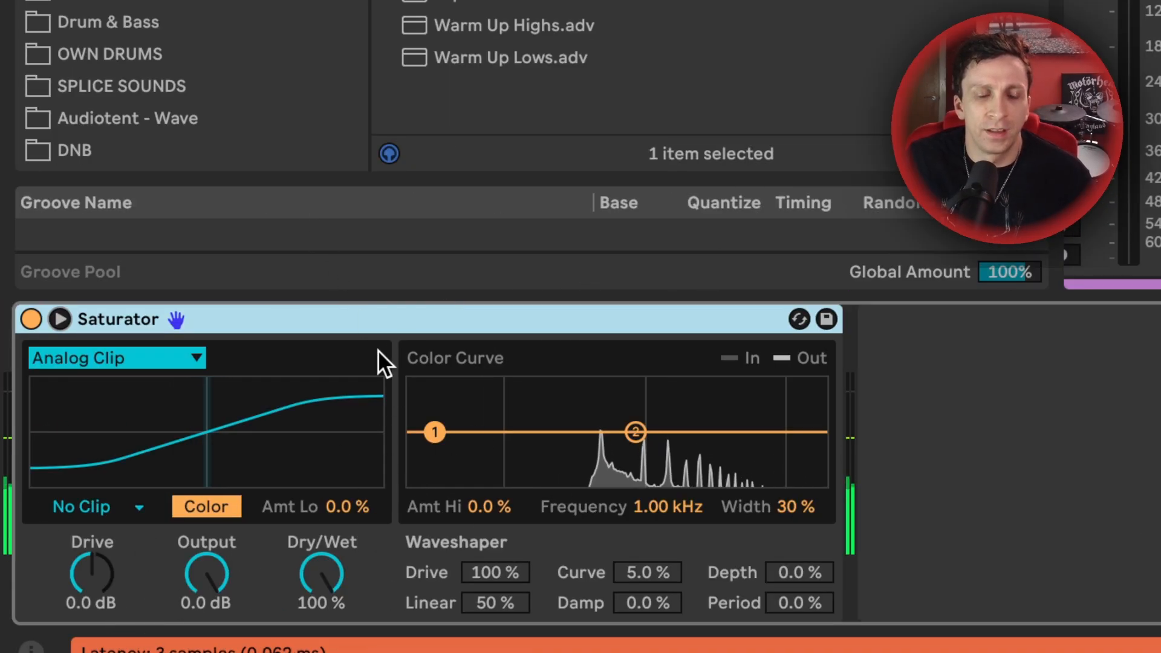
left_click(127, 357)
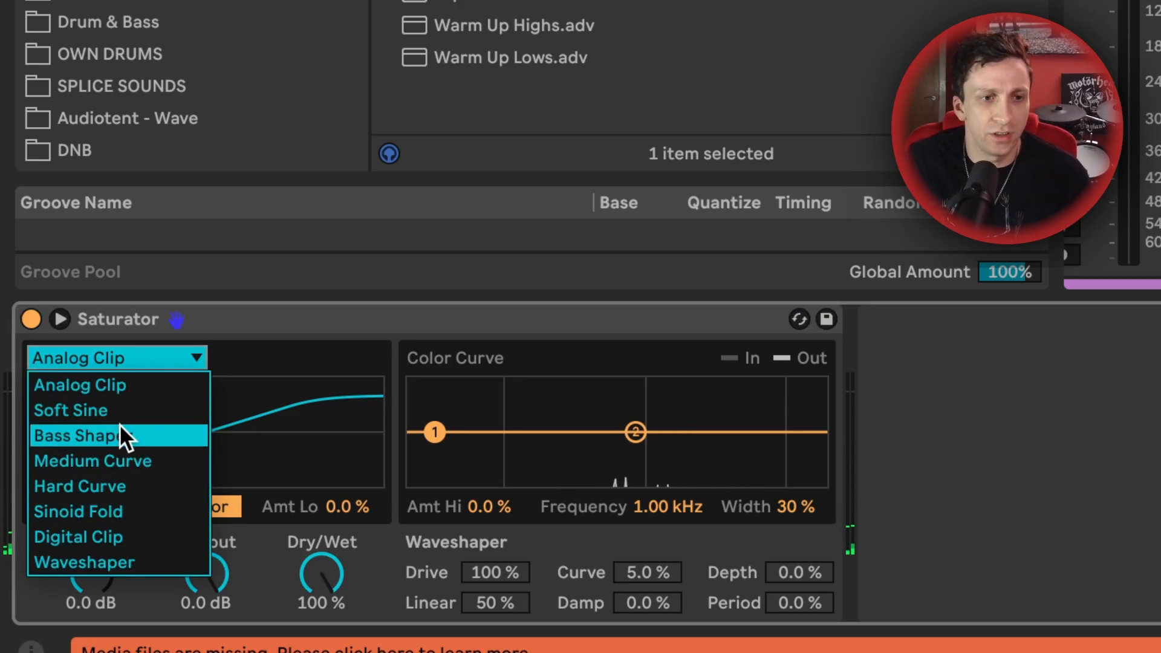
left_click(132, 409)
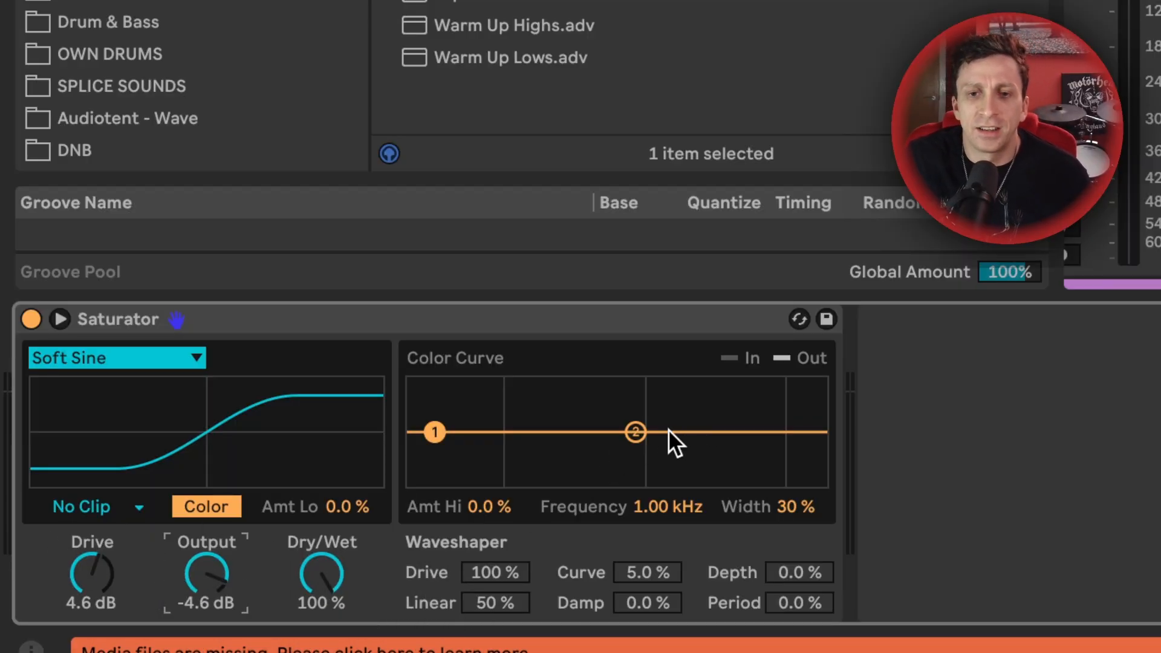
Step: Compare the pluck's sound with the Soft Sine saturation bypassed and active during playback
key("space")
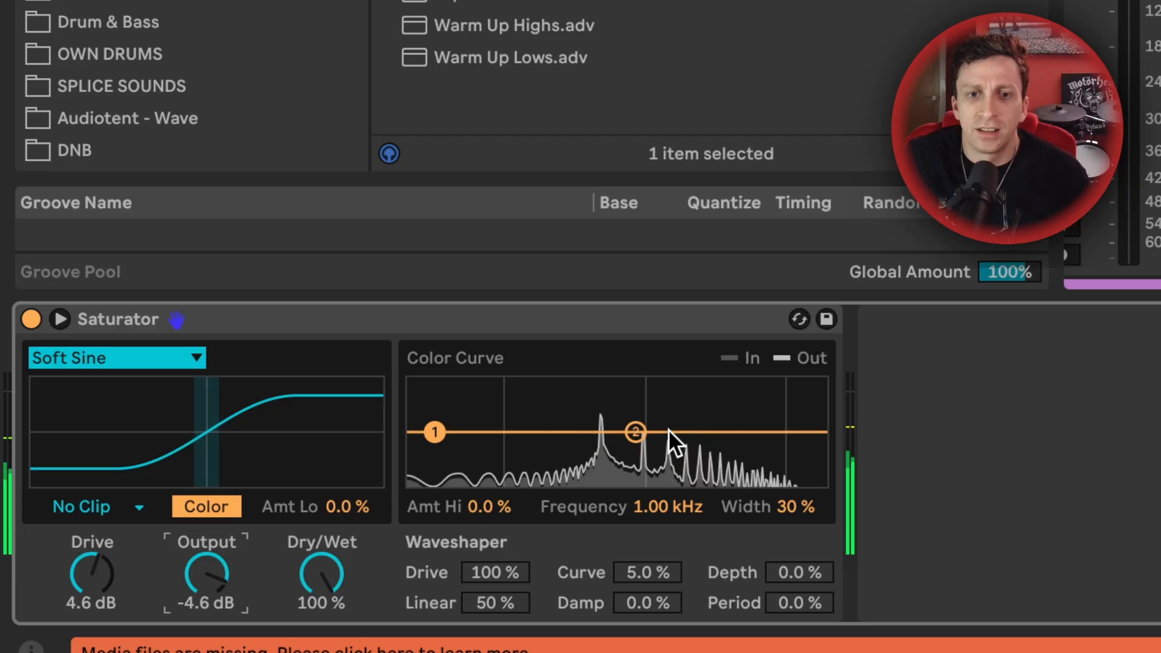
left_click(31, 320)
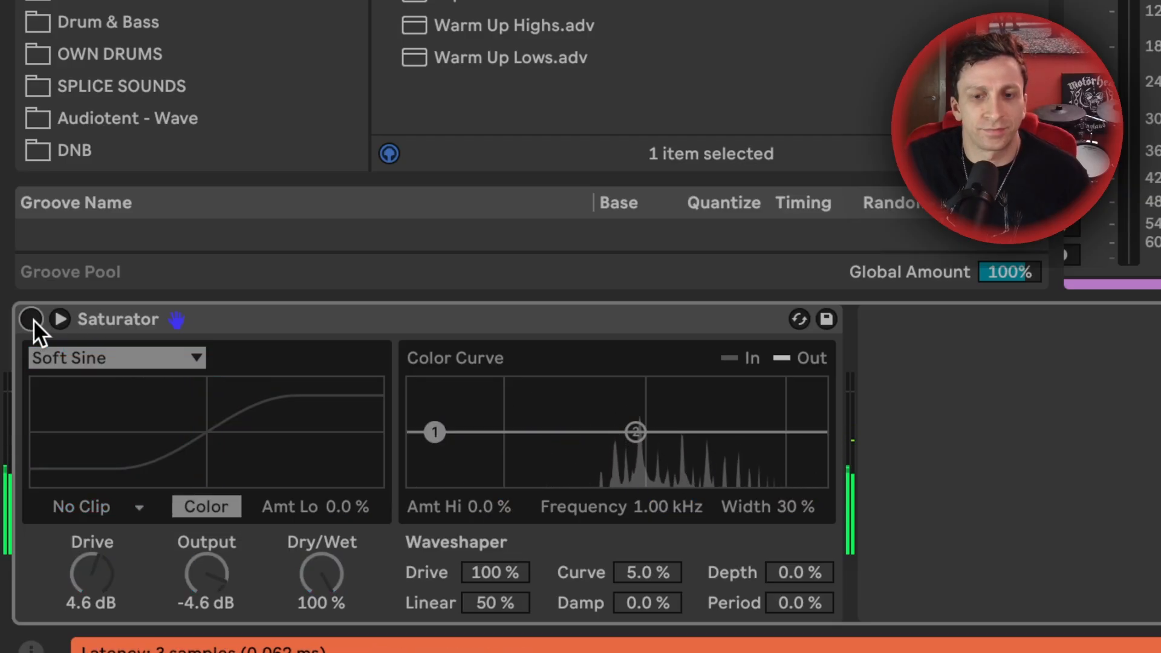
left_click(34, 319)
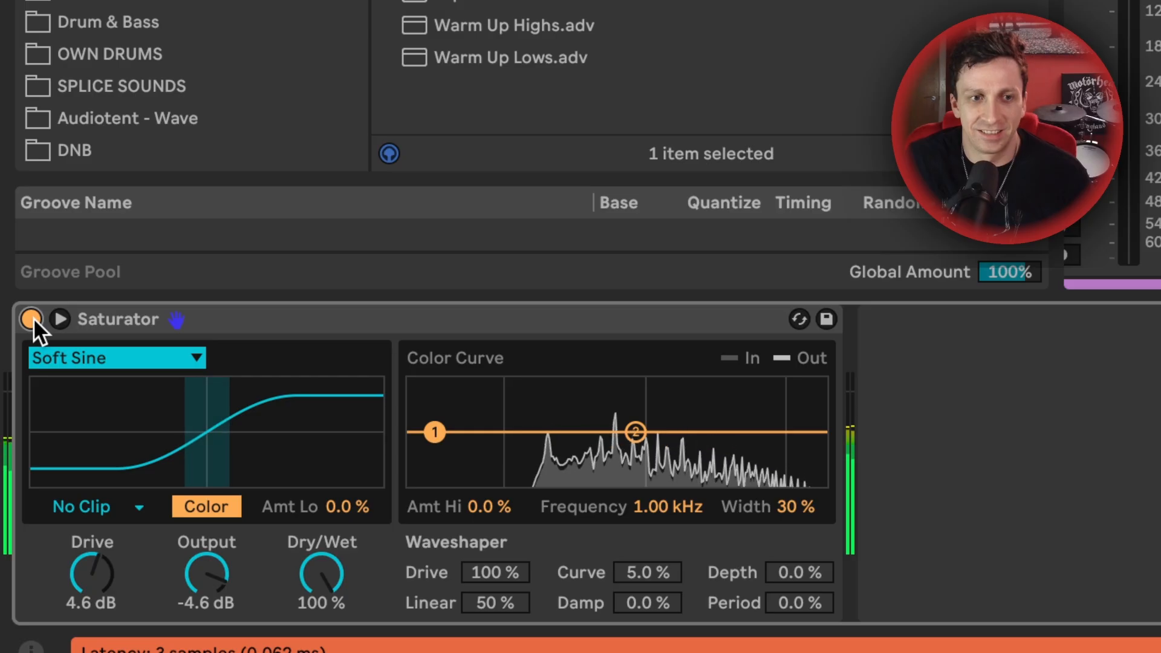
left_click(32, 318)
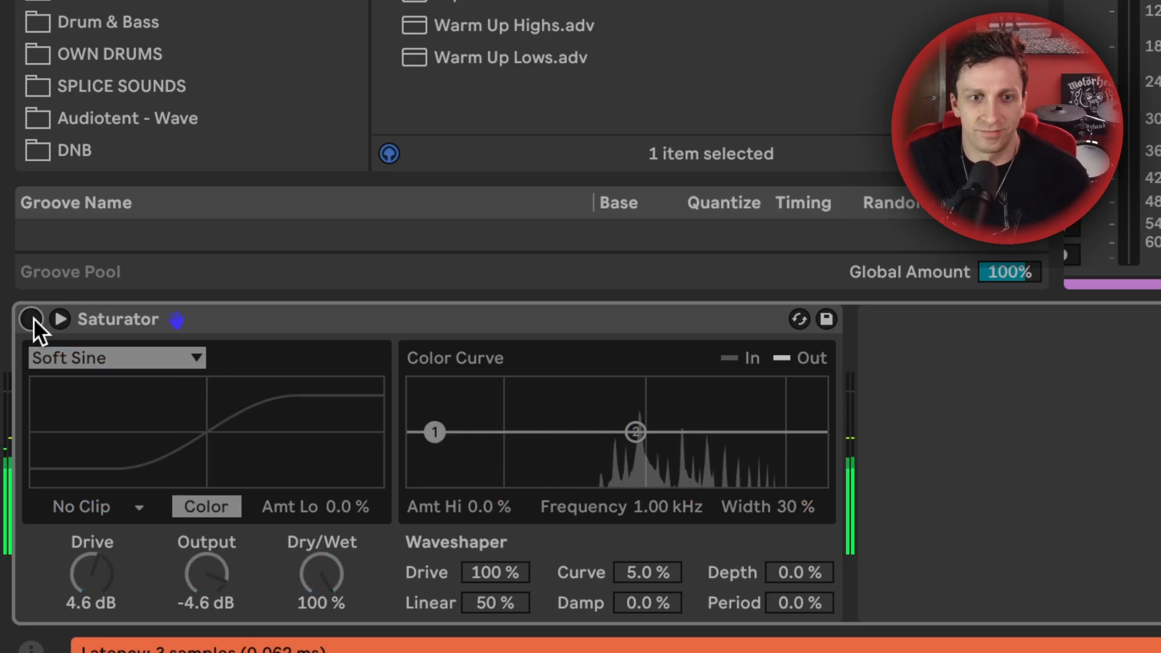
left_click(31, 318)
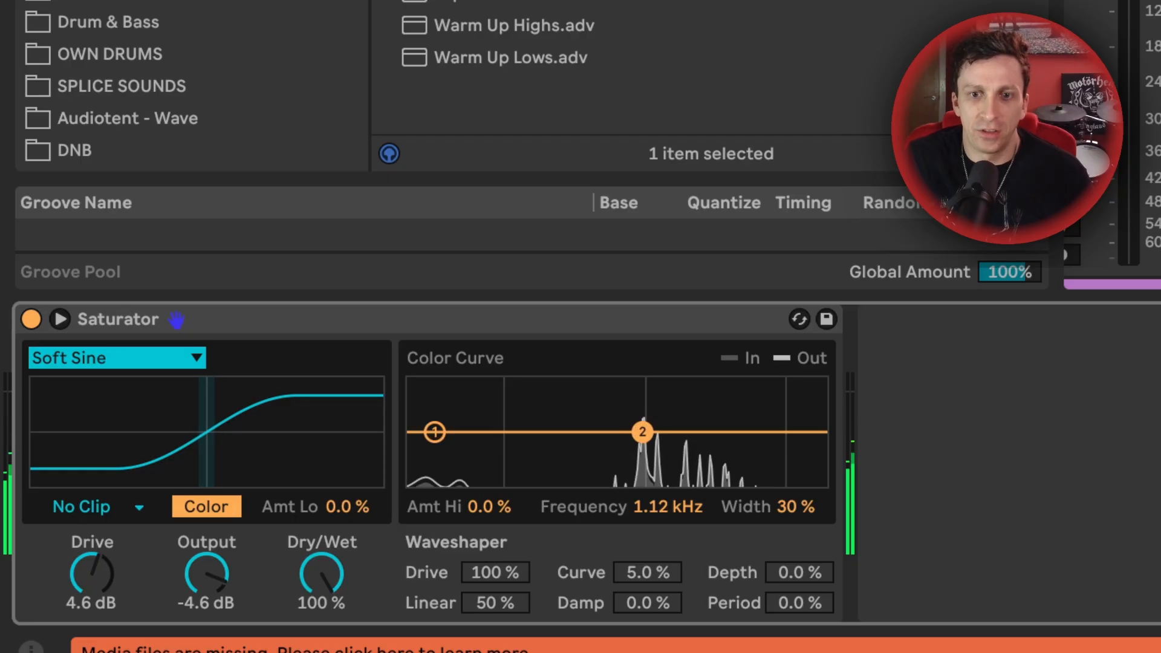
Step: Shape the Color Curve with Amt Hi 31 % at 1.54 kHz, Width 100 % and Amt Lo -100 %, and set Dry/Wet to 74 %
left_click_drag(643, 431, 662, 418)
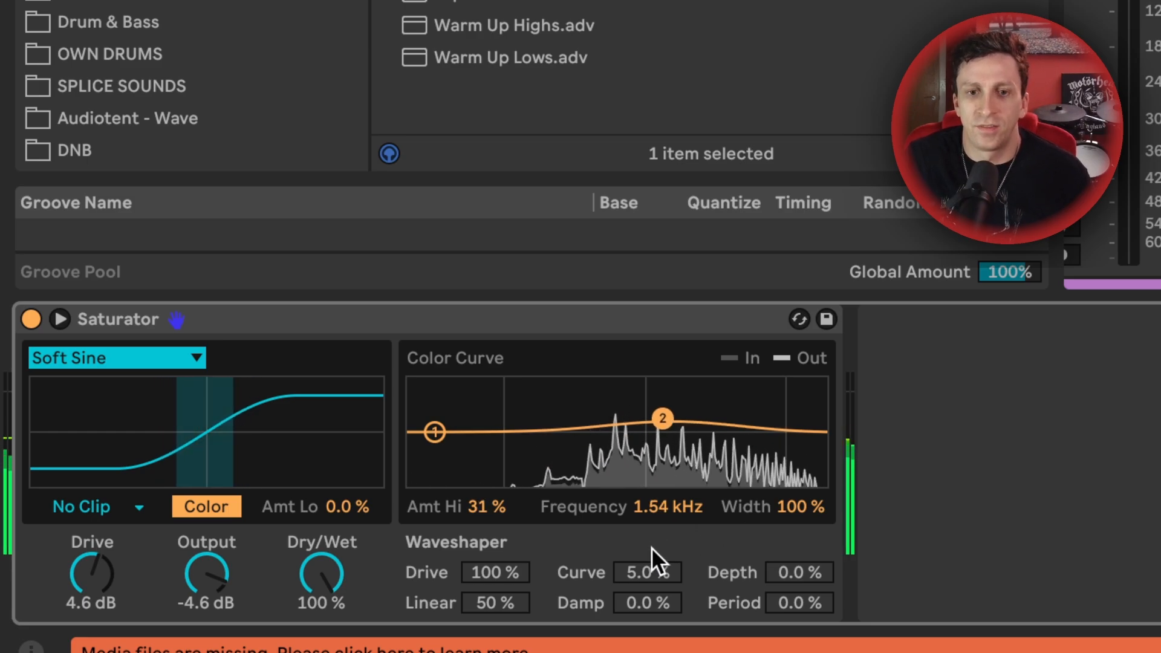
left_click_drag(435, 432, 435, 476)
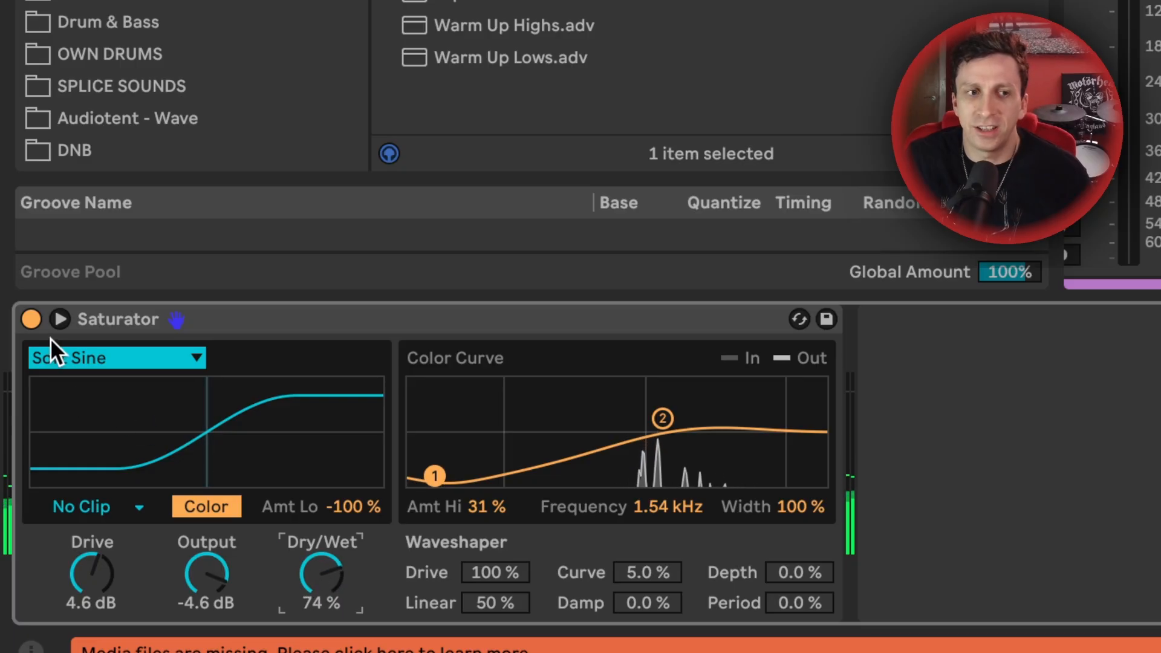
Step: Toggle the Saturator off and on to compare the shaped Color Curve against the dry pluck, leaving the device enabled
left_click(38, 328)
left_click(31, 319)
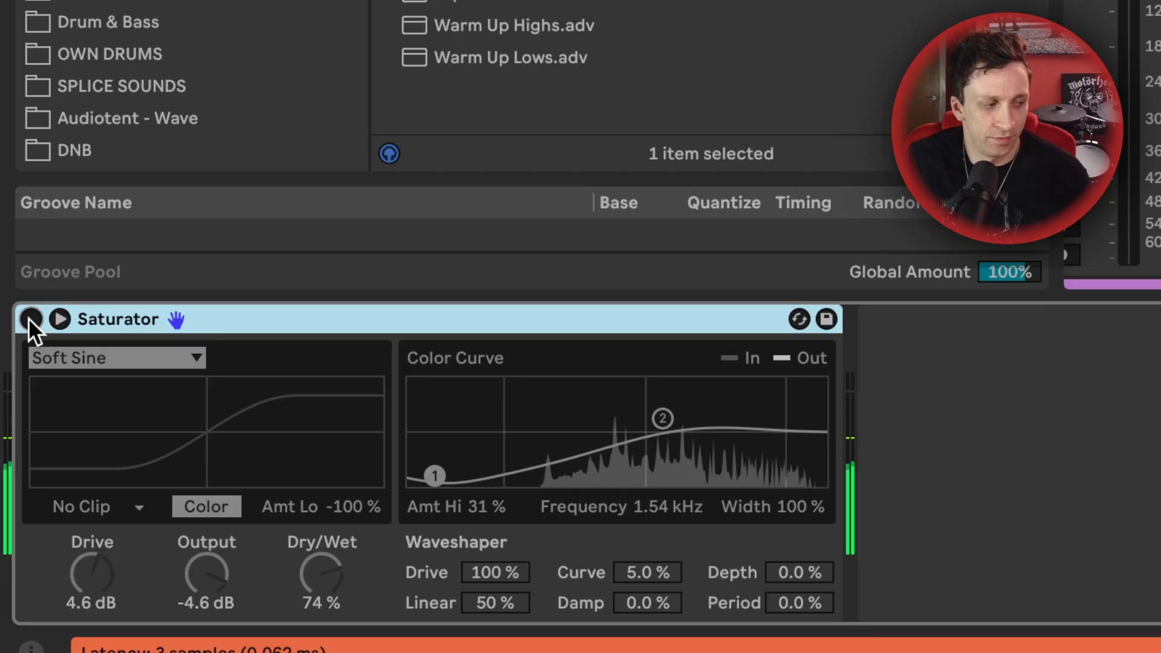
left_click(30, 319)
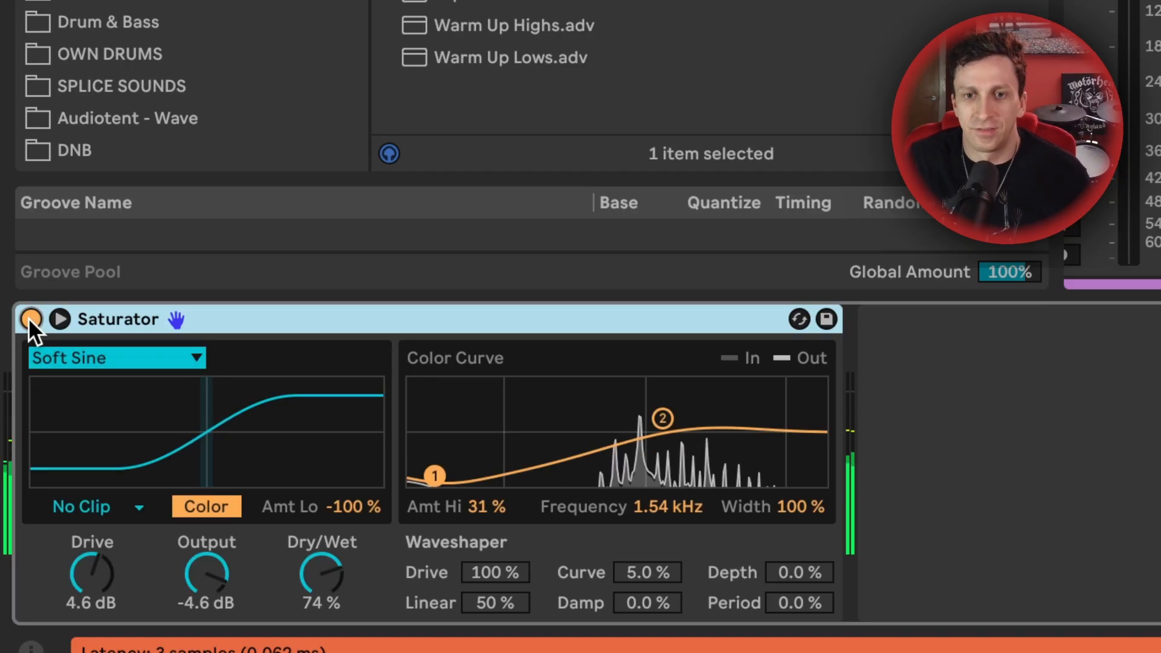
left_click(28, 319)
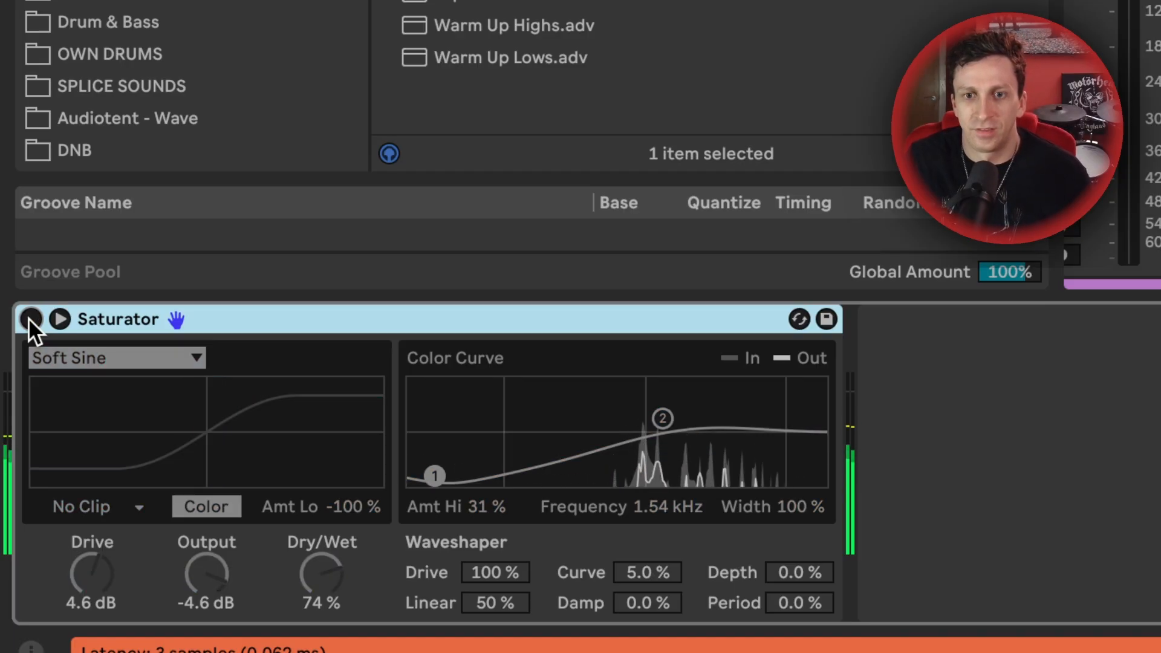
left_click(29, 318)
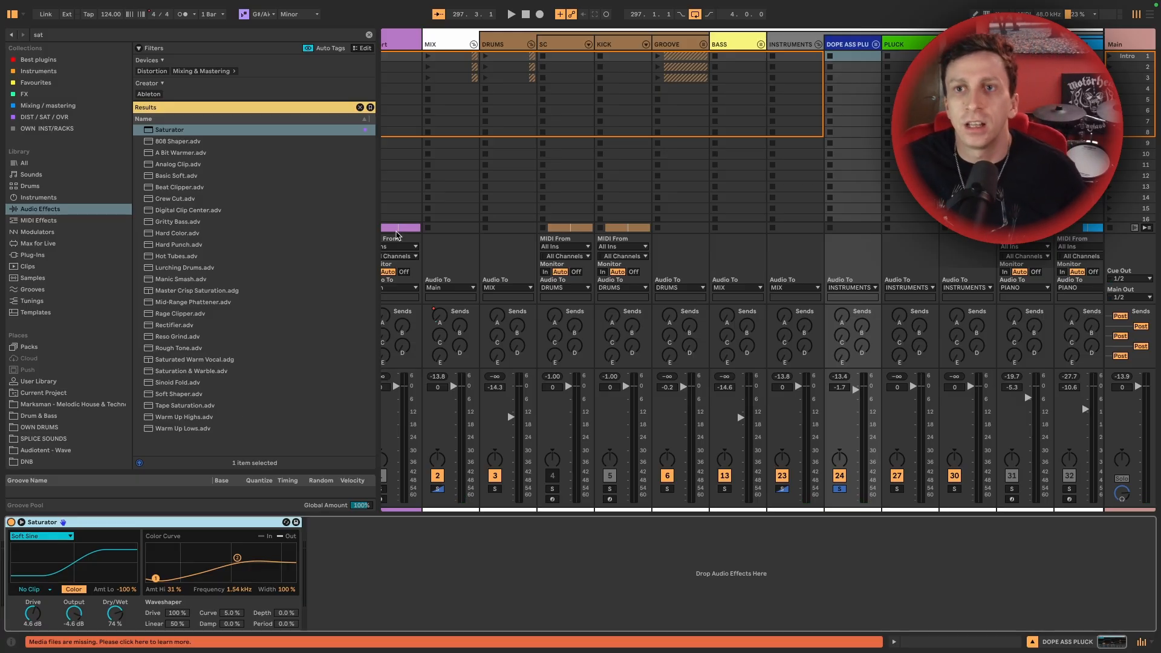
Step: Solo the PLUCK track, search the audio effects for "over" and insert Overdrive between the Glue Compressor and EQ Eight
left_click(899, 491)
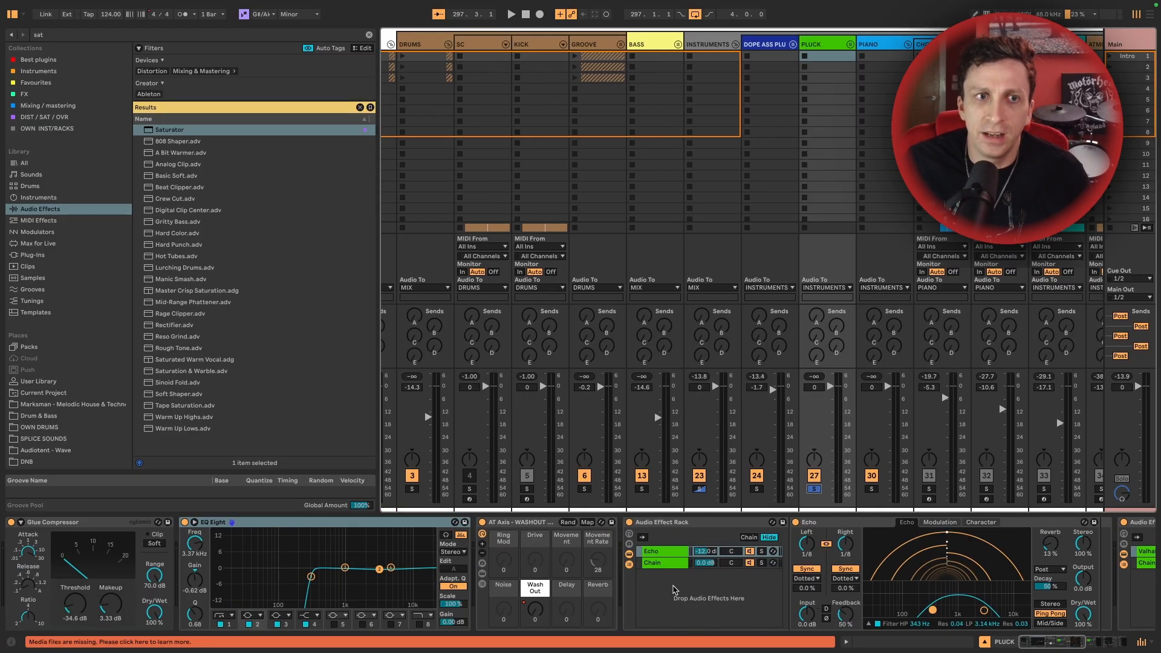
left_click(293, 35)
type("ov")
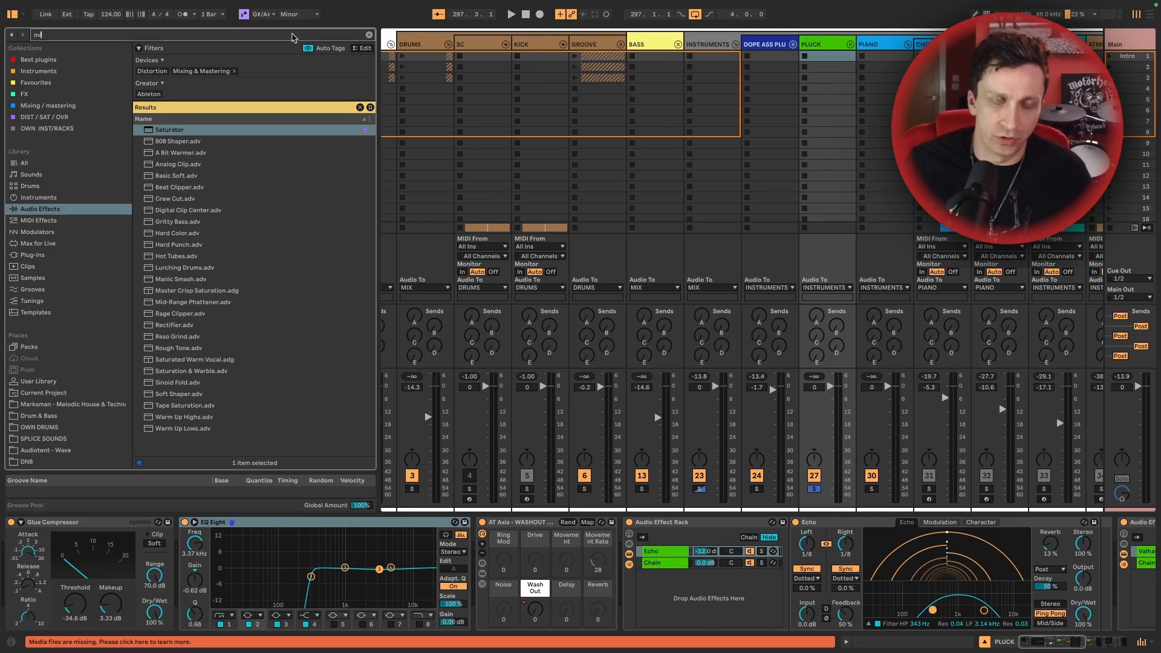
type("er")
left_click(184, 131)
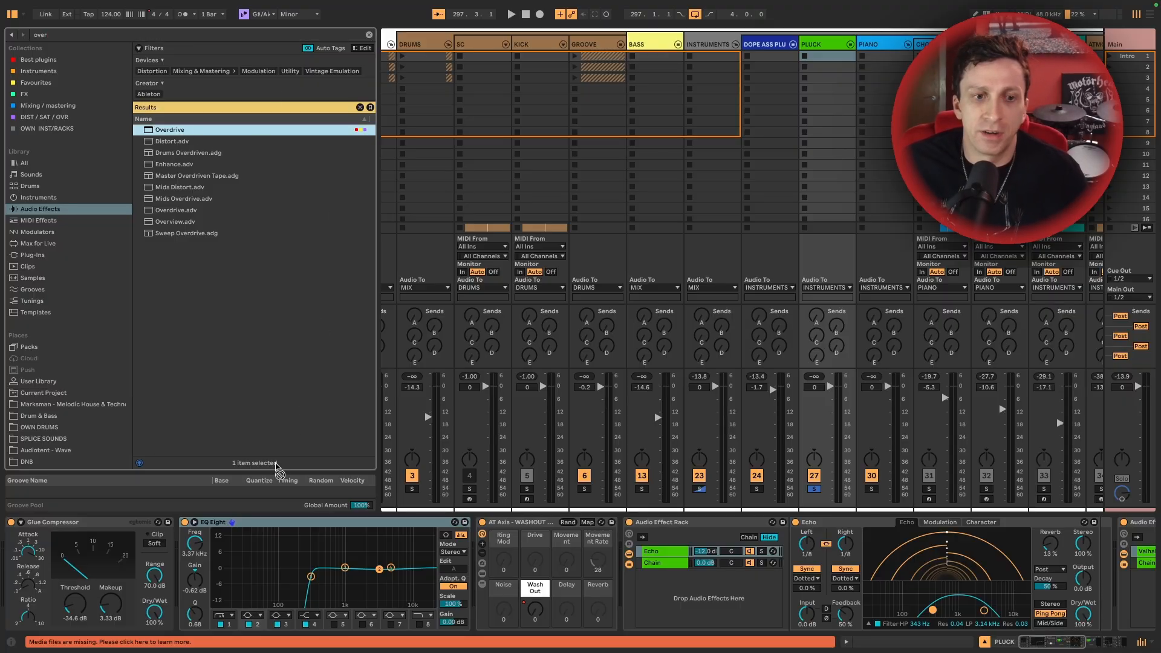
left_click_drag(277, 466, 262, 520)
left_click_drag(826, 500, 817, 492)
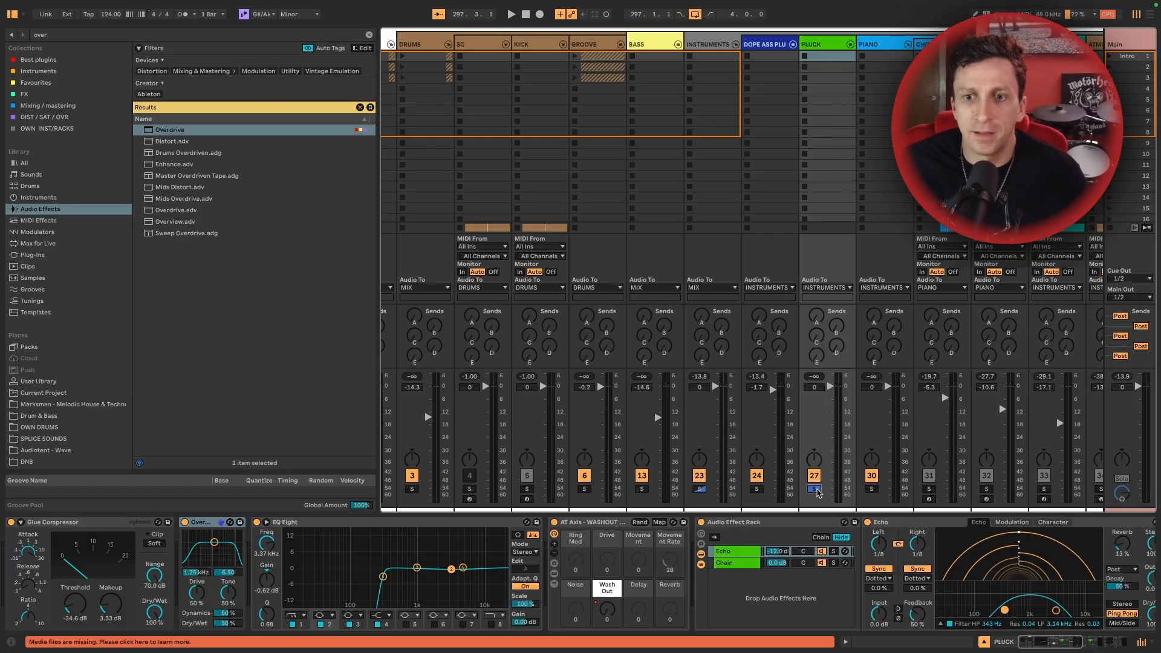
Step: Switch to the Arrangement View and adjust the playback loop region around bar 297
key("Tab")
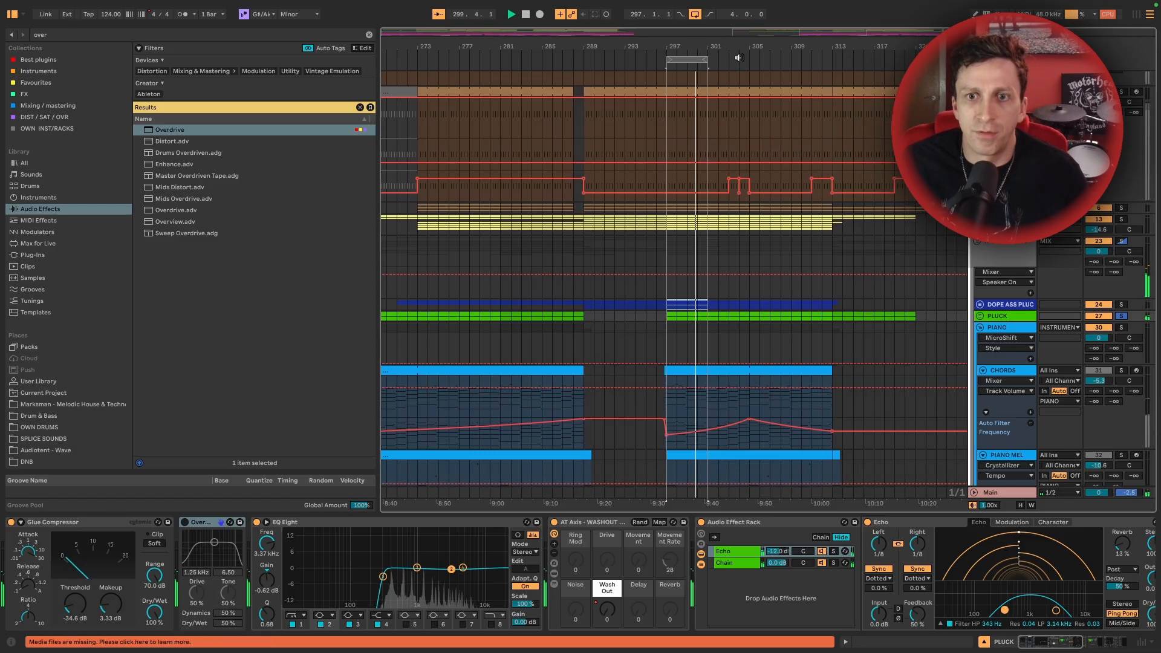
left_click(692, 55)
left_click_drag(712, 59, 687, 64)
Step: Play the PLUCK track and compare it with Overdrive bypassed and active at its default settings
key("space")
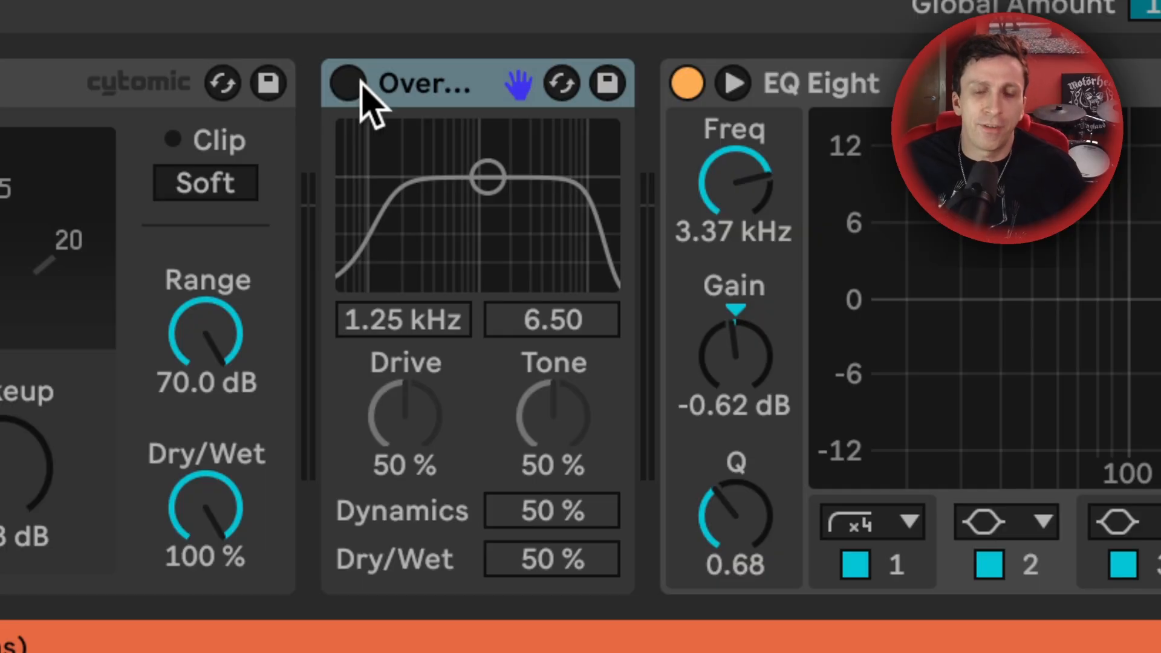
left_click(354, 86)
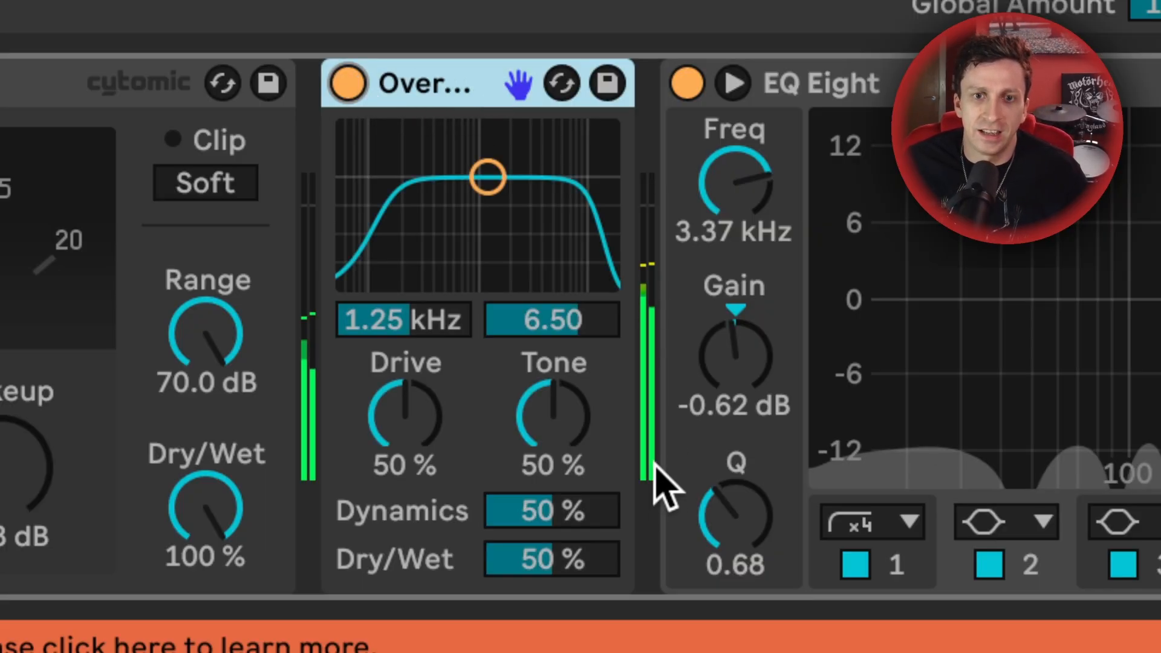
left_click(348, 83)
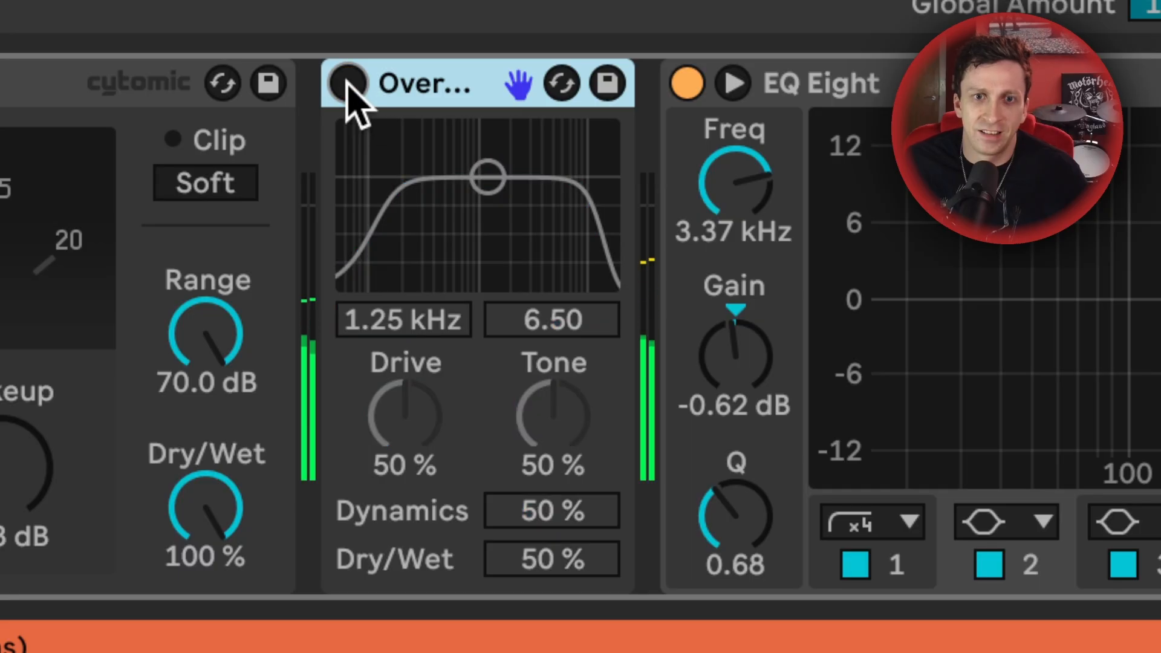
left_click(348, 84)
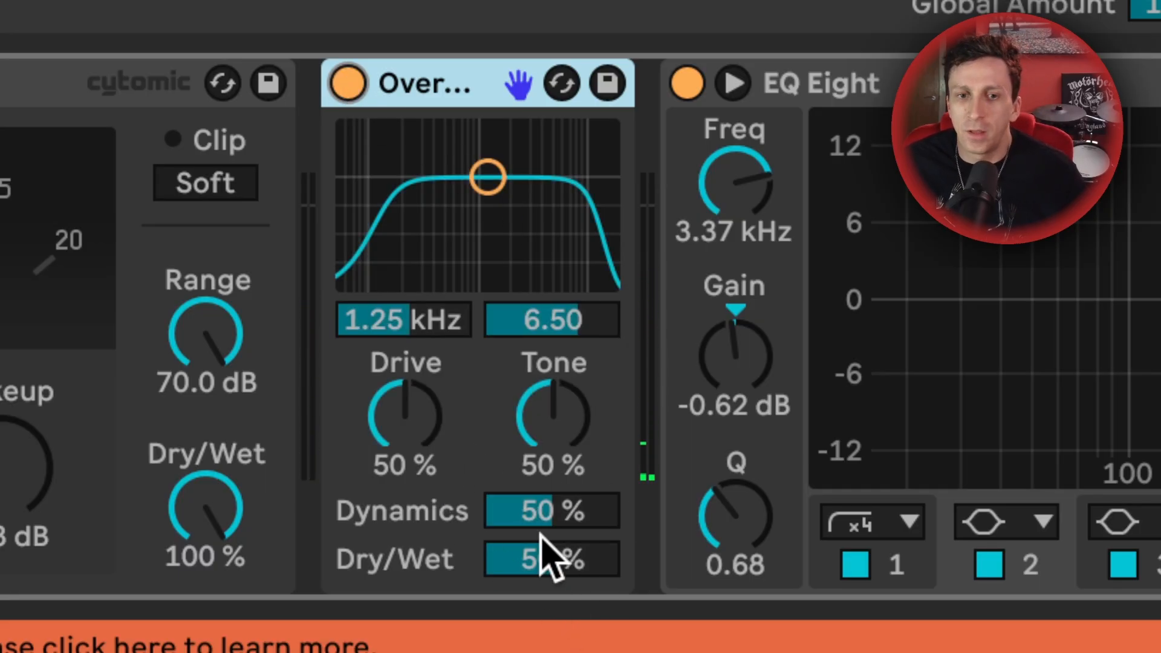
Step: Try Overdrive at 15 % Dry/Wet and compare the pluck with the device off and on
left_click_drag(547, 559, 547, 581)
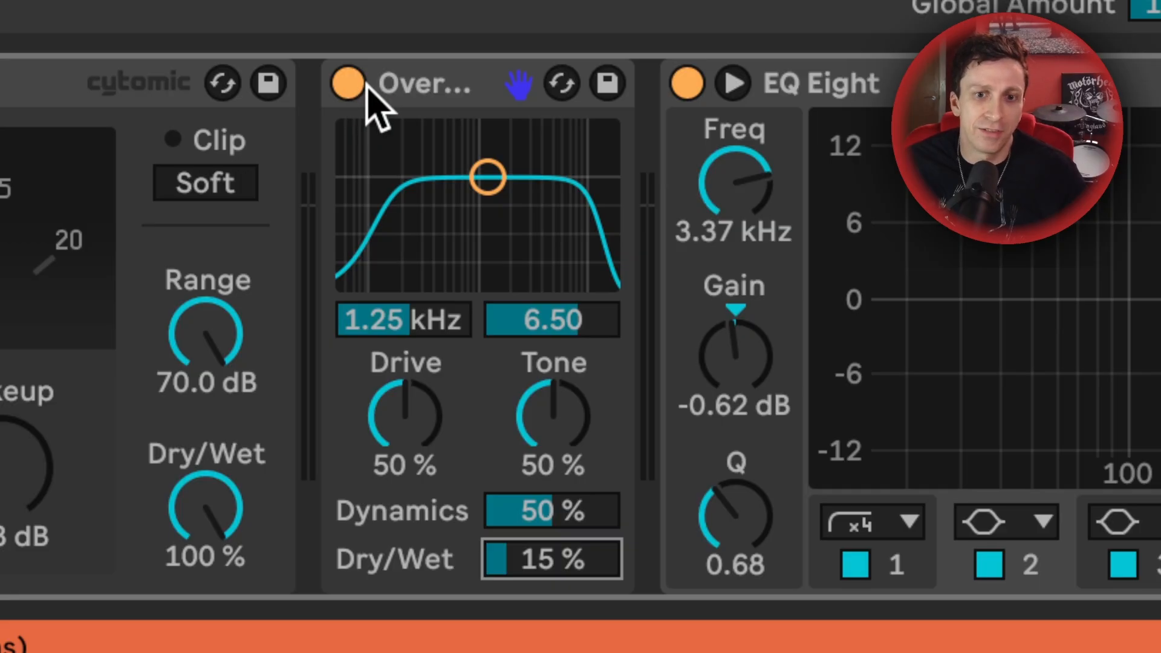
key("space")
left_click(349, 82)
left_click(349, 83)
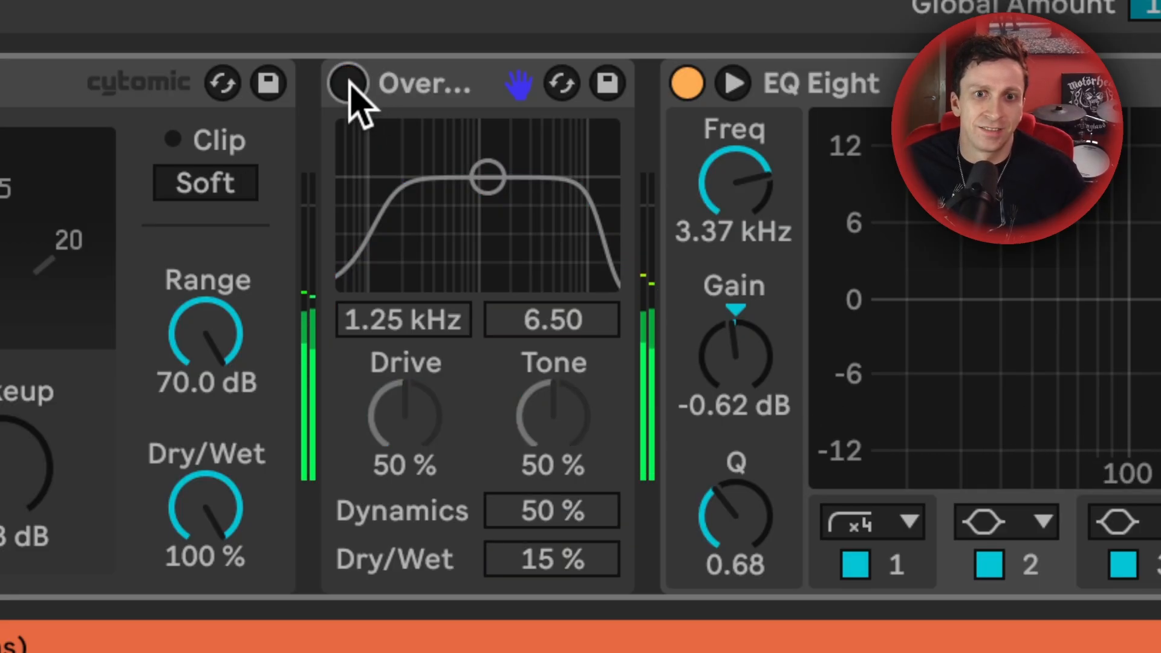
left_click(349, 82)
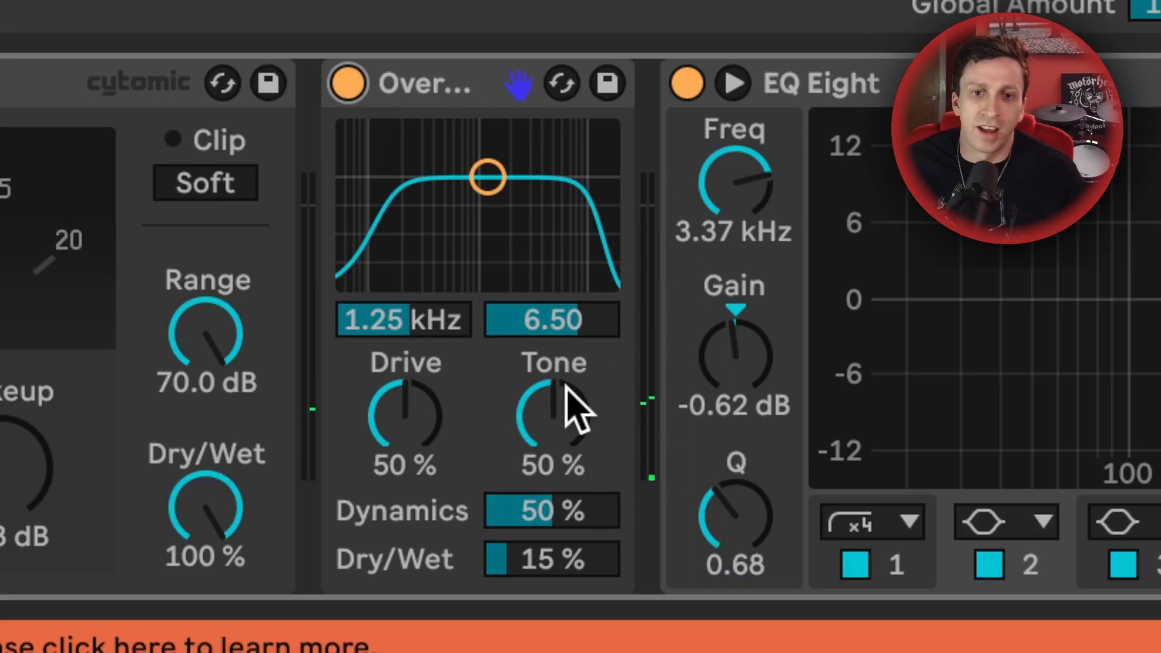
Step: Set Overdrive's Dry/Wet to 100 %, audition Drive down to 0 %, and set the Drive to 45 %
double_click(535, 547)
left_click_drag(539, 552, 539, 466)
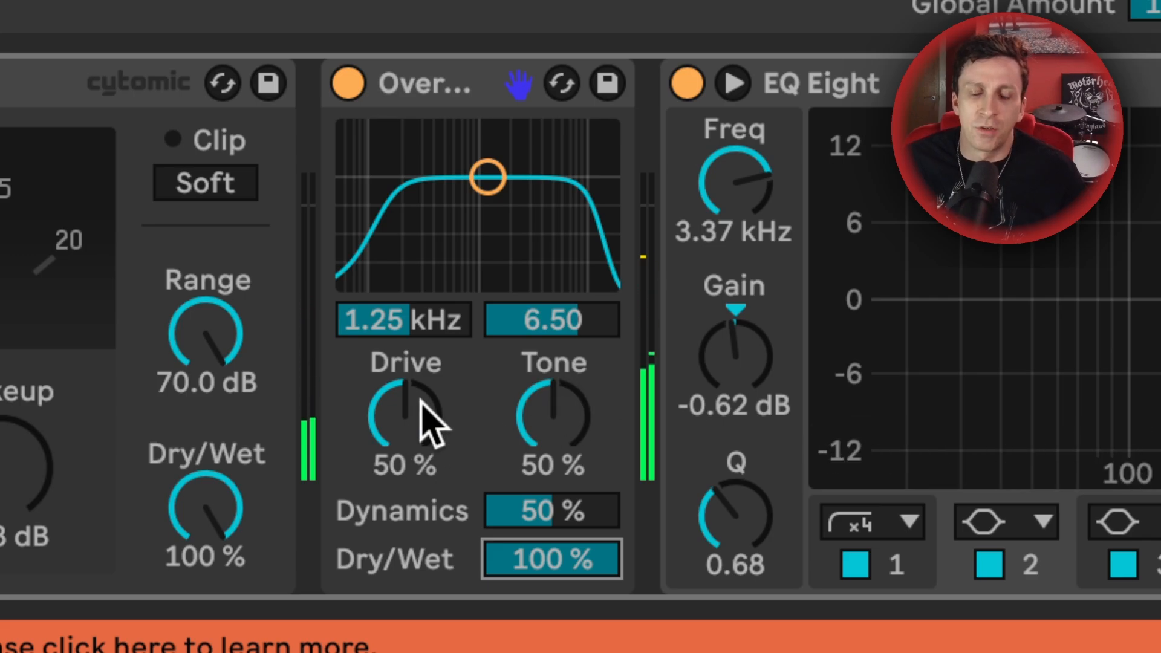
left_click_drag(423, 424, 423, 514)
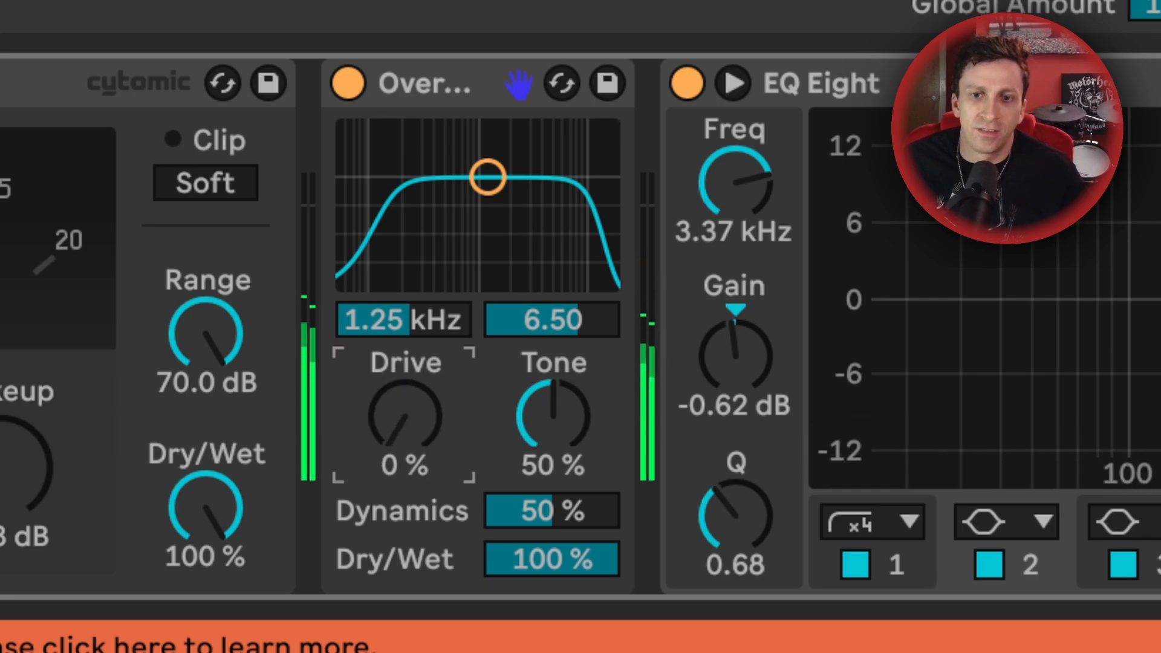
left_click_drag(406, 418, 406, 338)
double_click(421, 399)
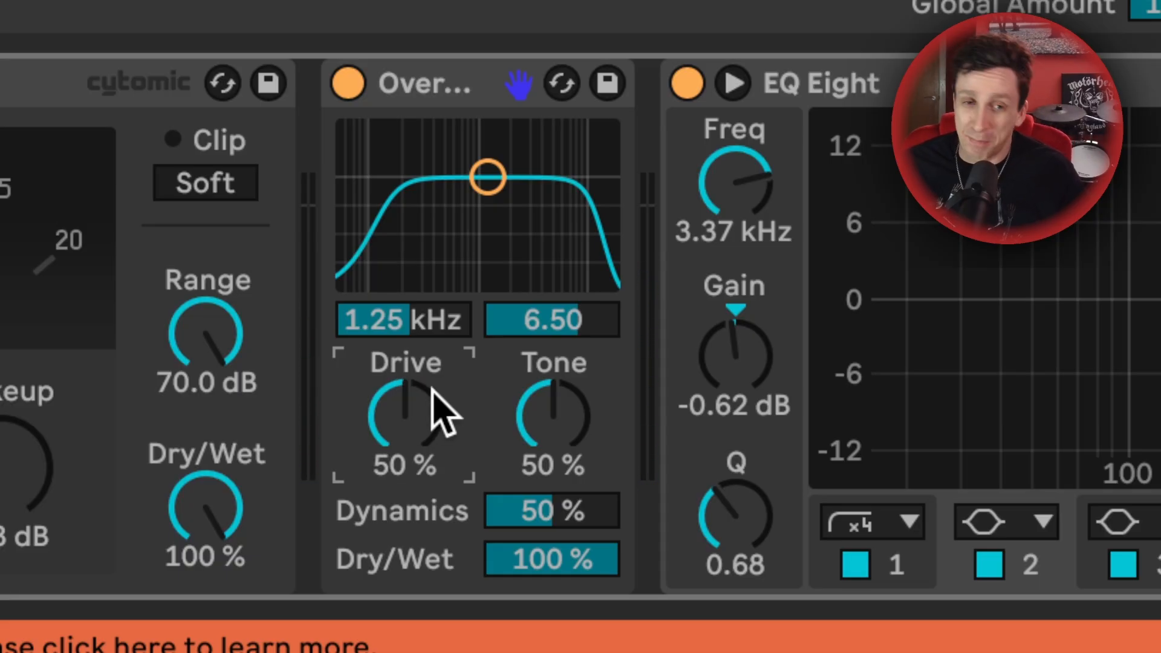
left_click_drag(439, 414, 438, 423)
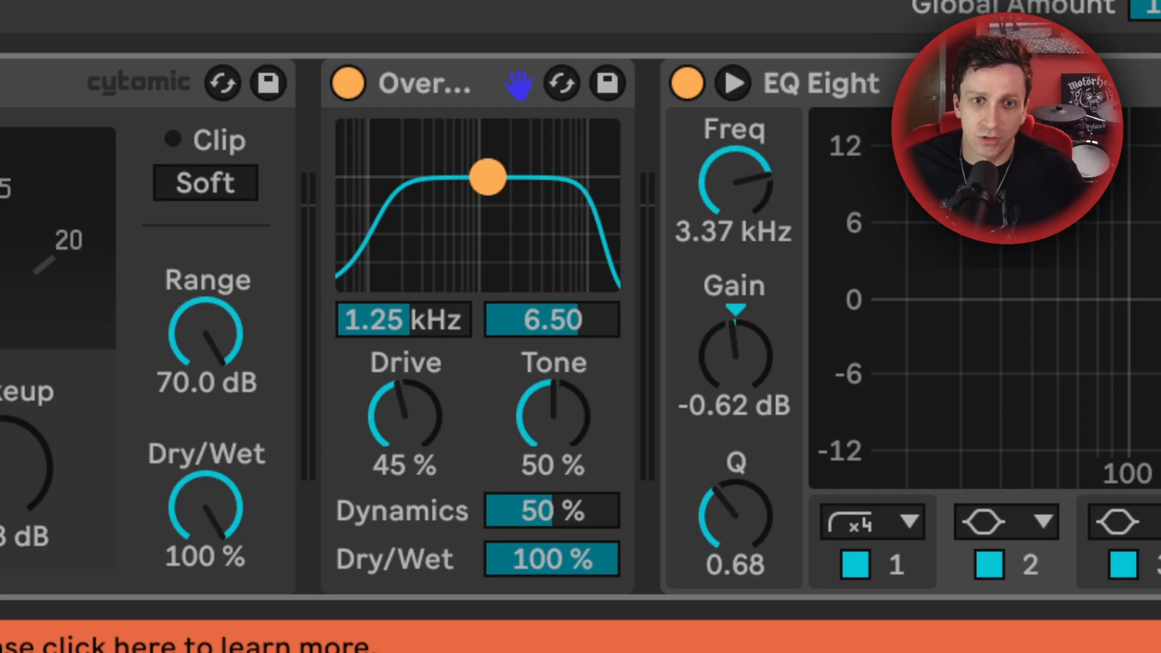
Step: Narrow Overdrive's filter to 639 Hz with a bandwidth of 1.39, and raise the Drive to 70 %
left_click_drag(488, 176, 459, 259)
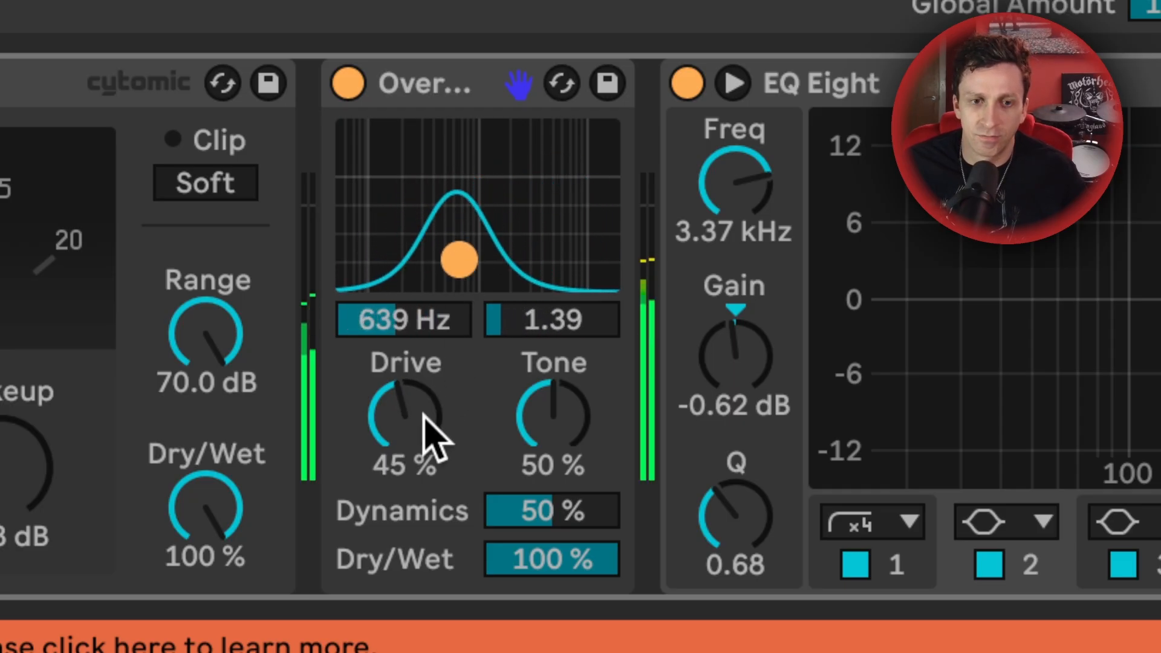
left_click_drag(421, 416, 420, 370)
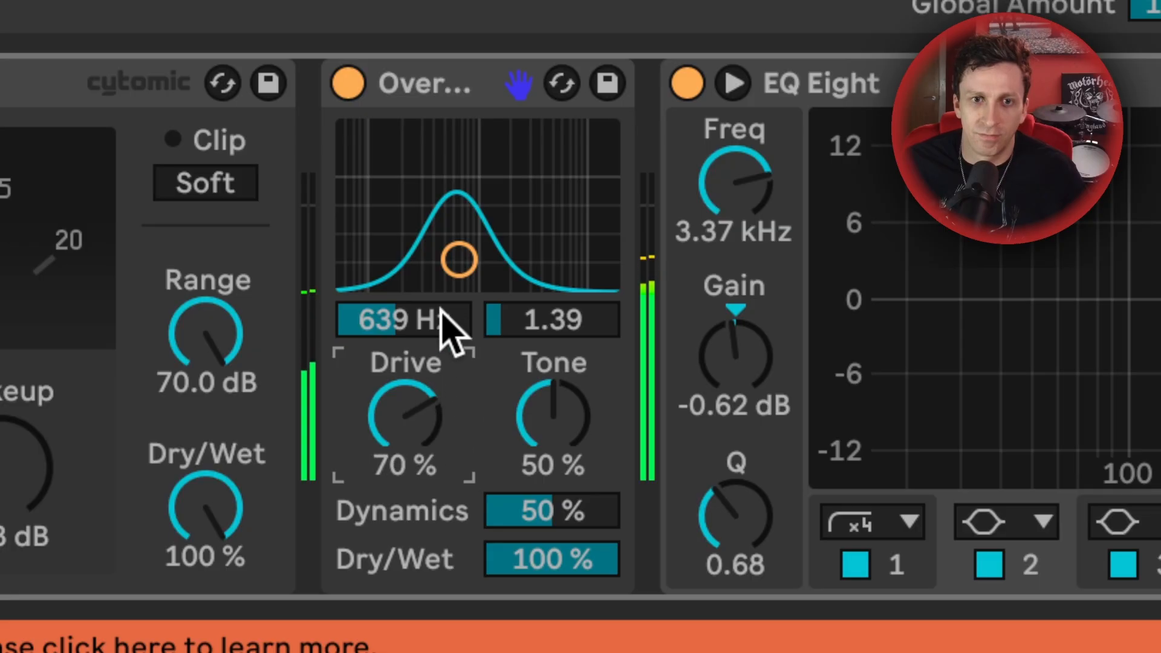
Step: Widen Overdrive's filter to 3.58 kHz with a bandwidth of 8.29, and set the Tone to 100 %
left_click_drag(459, 259, 530, 149)
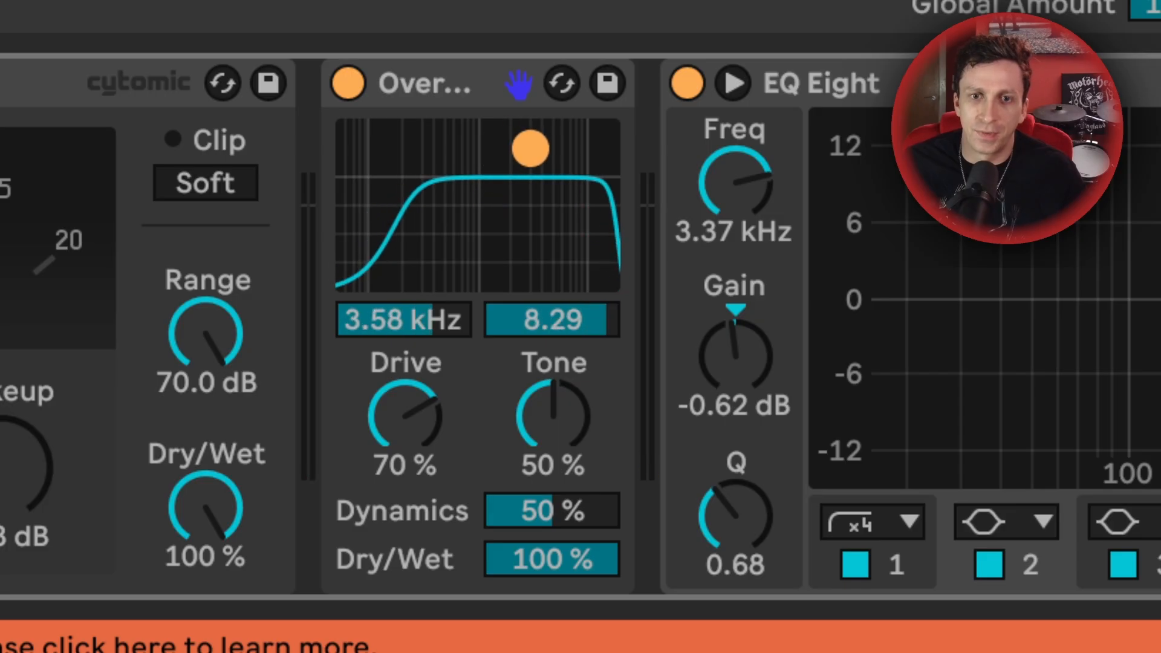
left_click(558, 431)
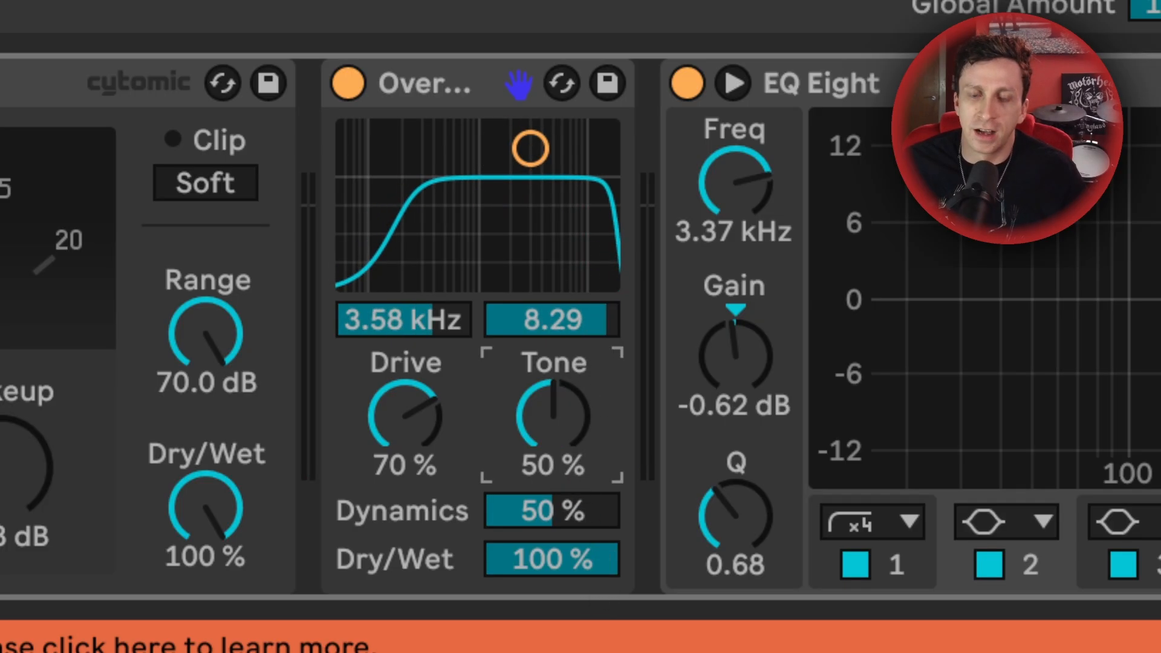
mouse_move(558, 431)
left_mouse_down()
mouse_move(557, 490)
mouse_move(560, 444)
left_mouse_up()
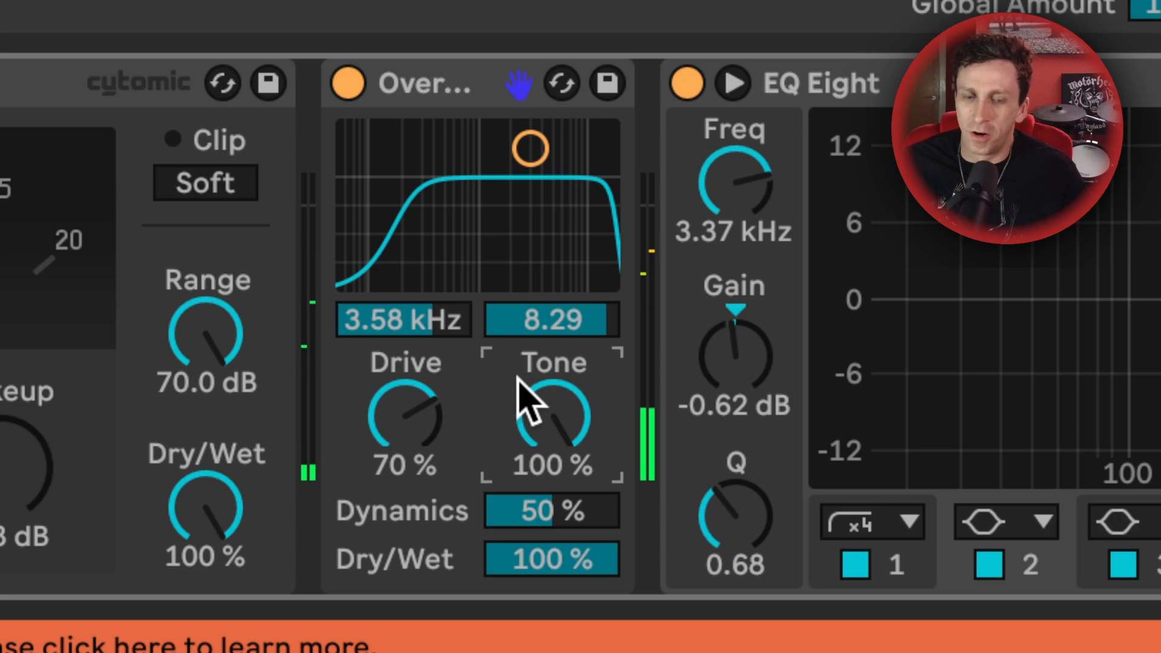
Step: Set Overdrive's Drive to 37 %, Tone to 63 % and Dry/Wet to 17 % on the PLUCK track
left_click_drag(445, 435, 444, 463)
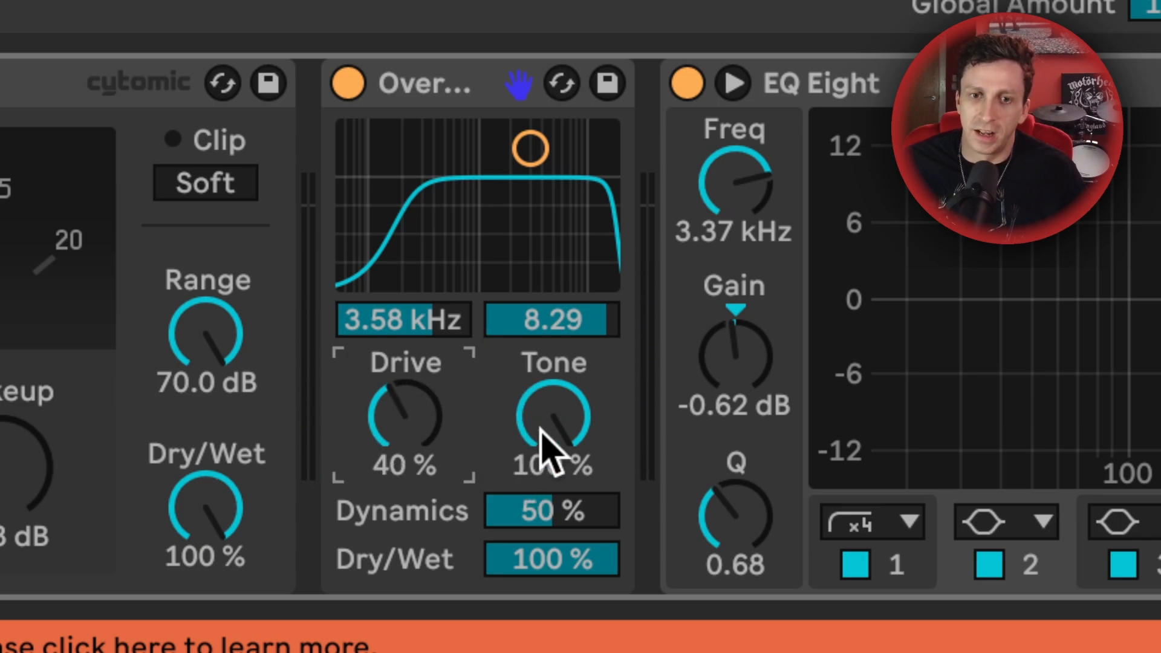
left_click_drag(434, 418, 434, 424)
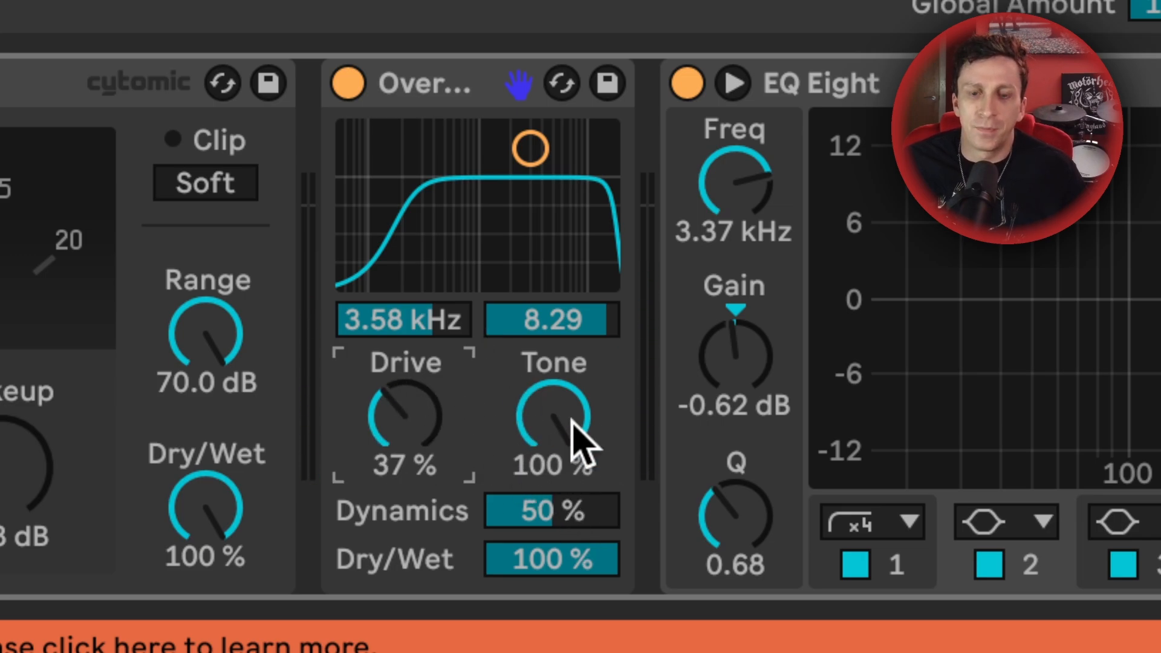
left_click_drag(573, 444, 574, 494)
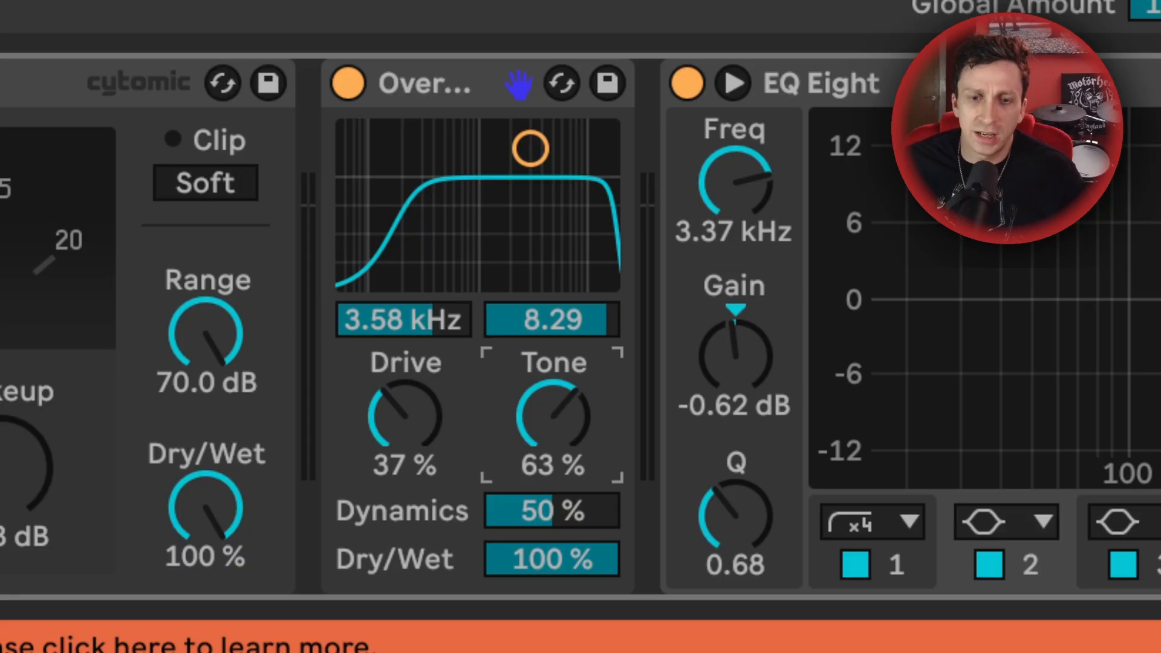
left_click_drag(575, 580, 571, 604)
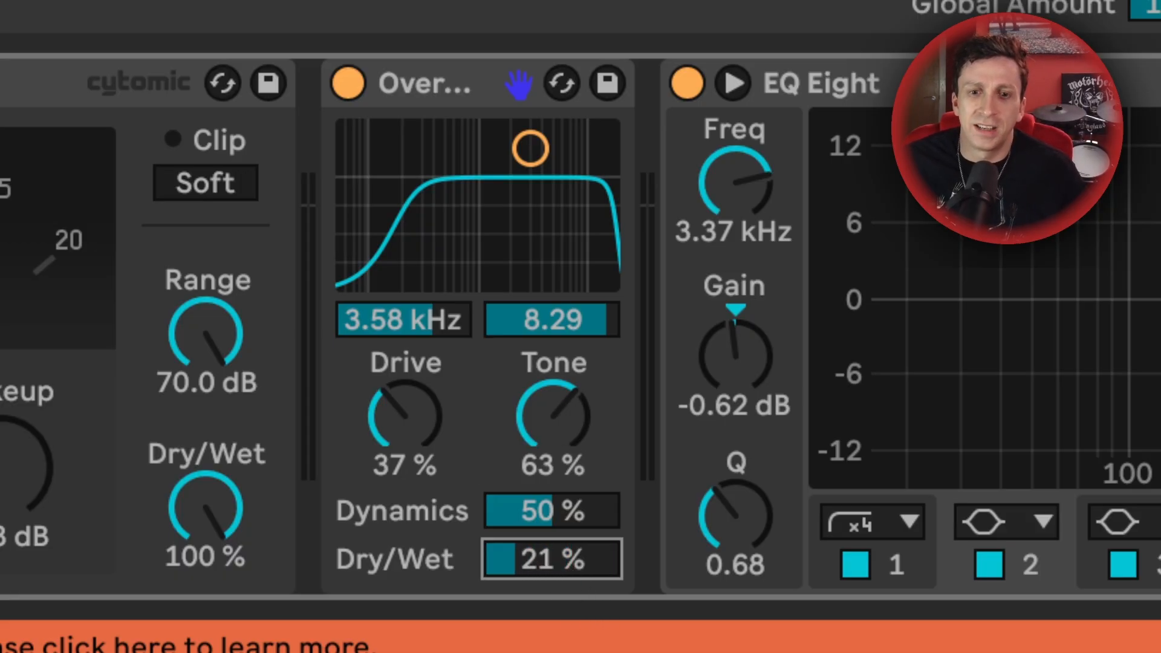
Step: Compare the soloed pluck repeatedly with Overdrive switched off and on
left_click(349, 86)
left_click(350, 85)
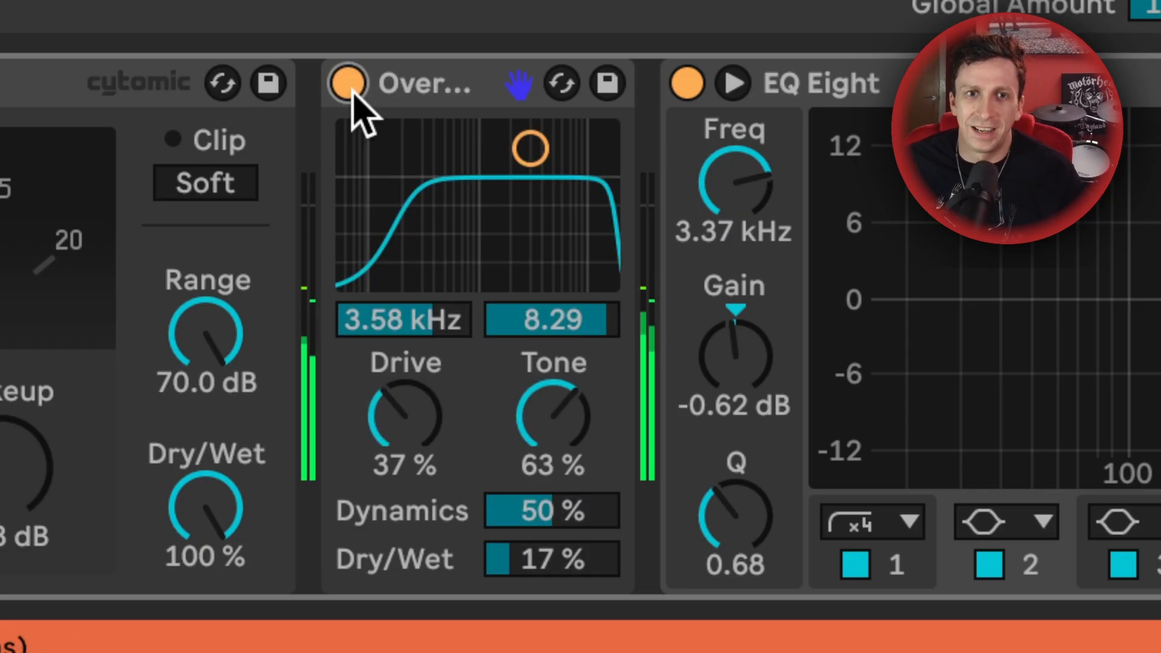
left_click(350, 86)
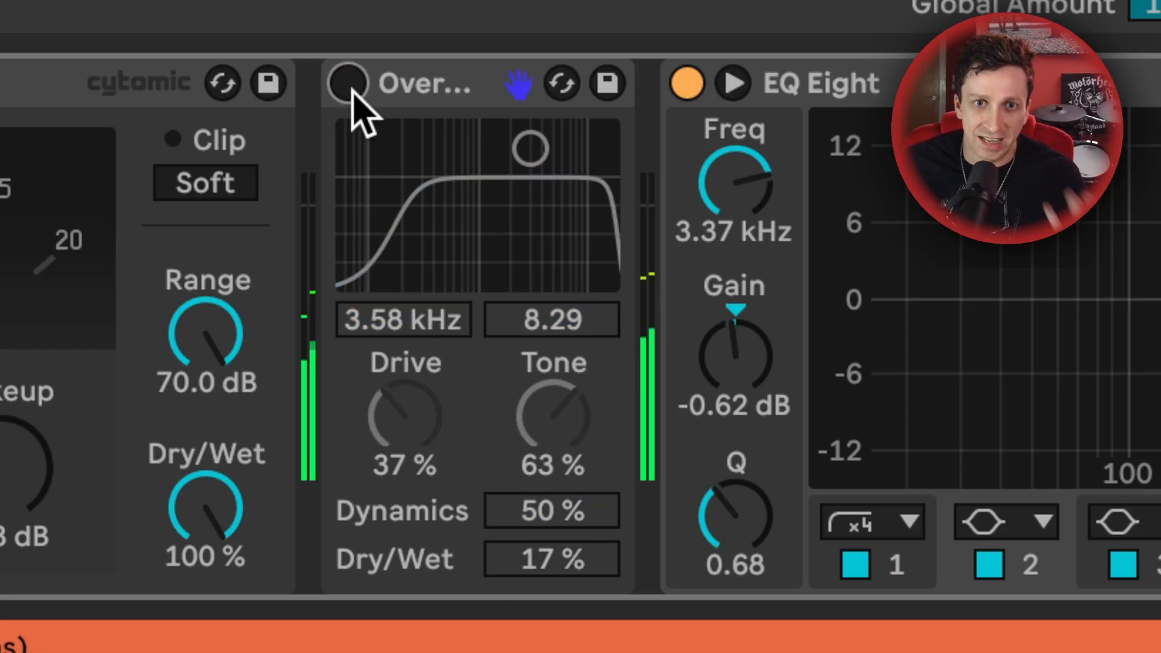
left_click(350, 86)
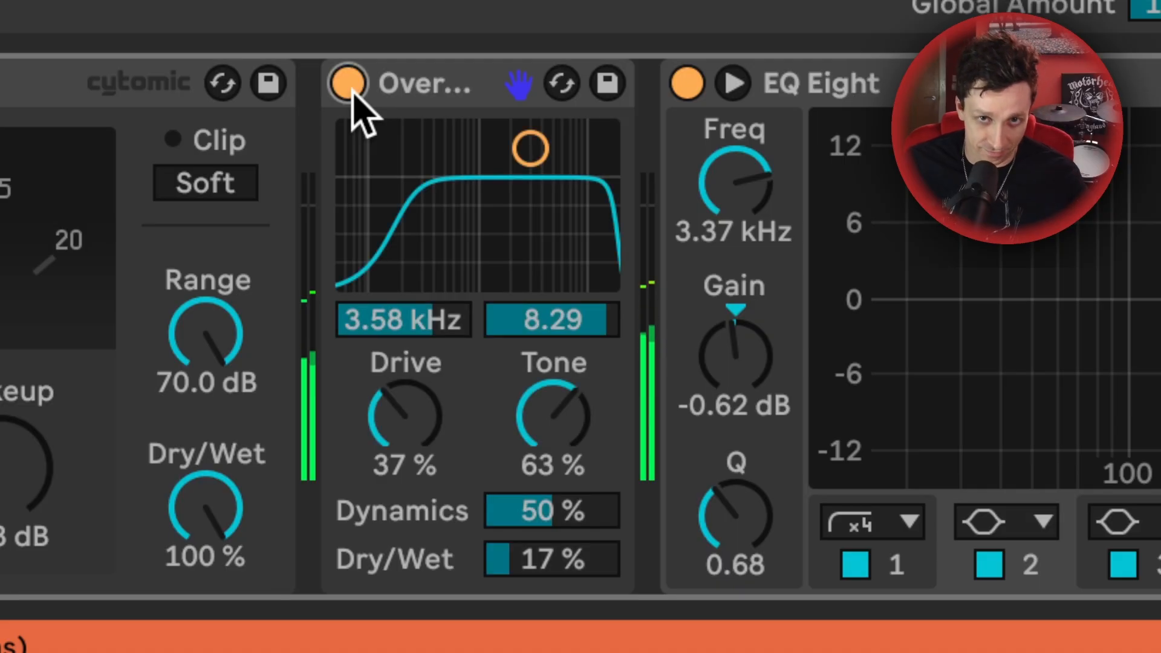
left_click(349, 86)
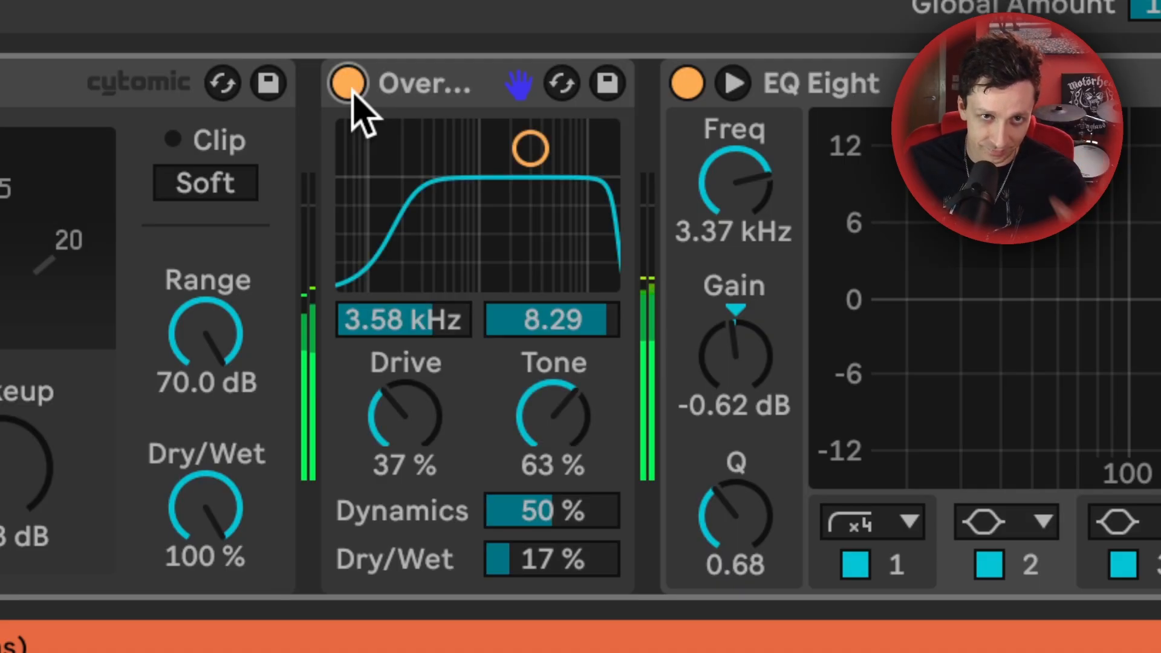
left_click(349, 86)
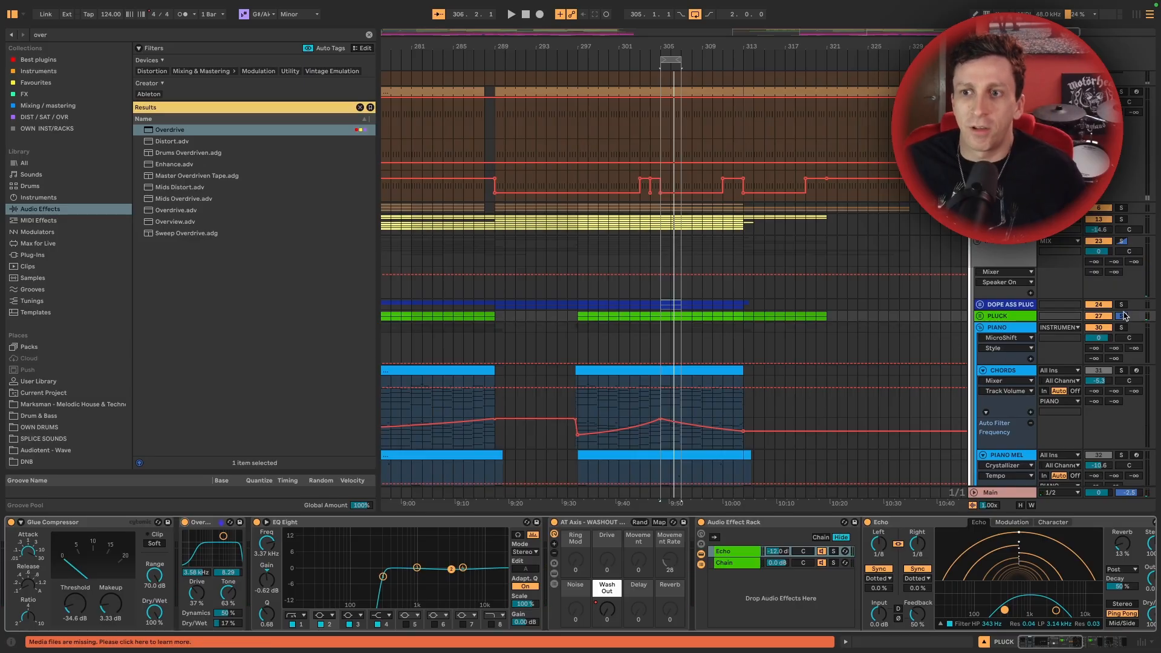
Step: Unsolo the PLUCK track and compare Overdrive off and on in the full mix, leaving it enabled
left_click(1122, 316)
left_click(184, 522)
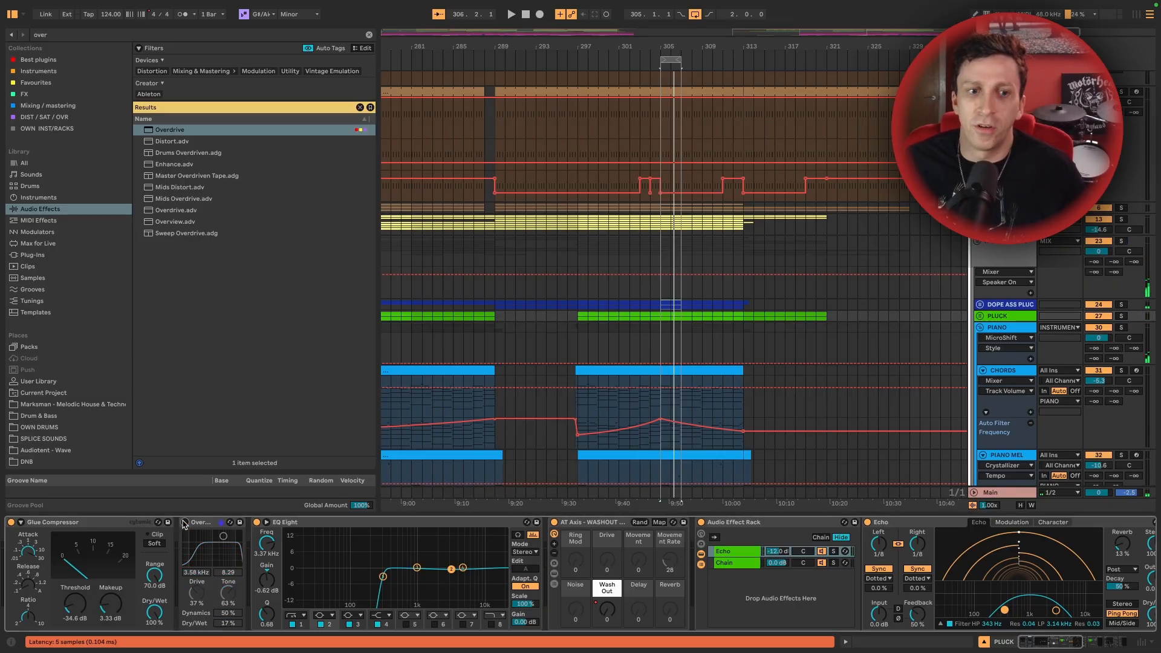
key("space")
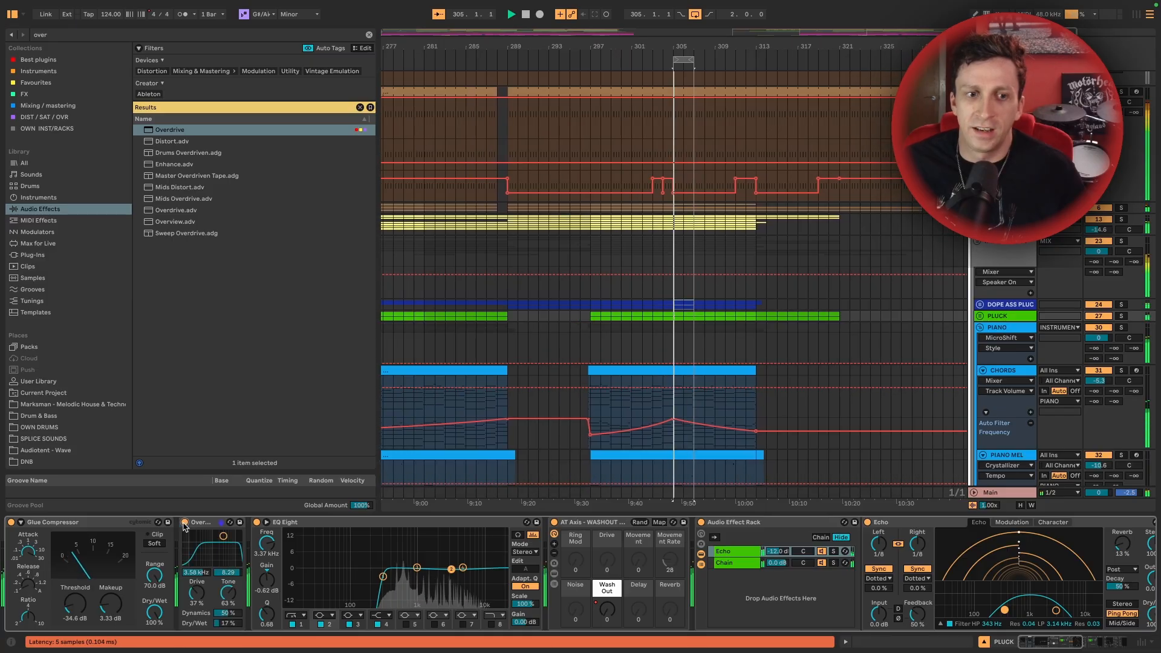
left_click(184, 523)
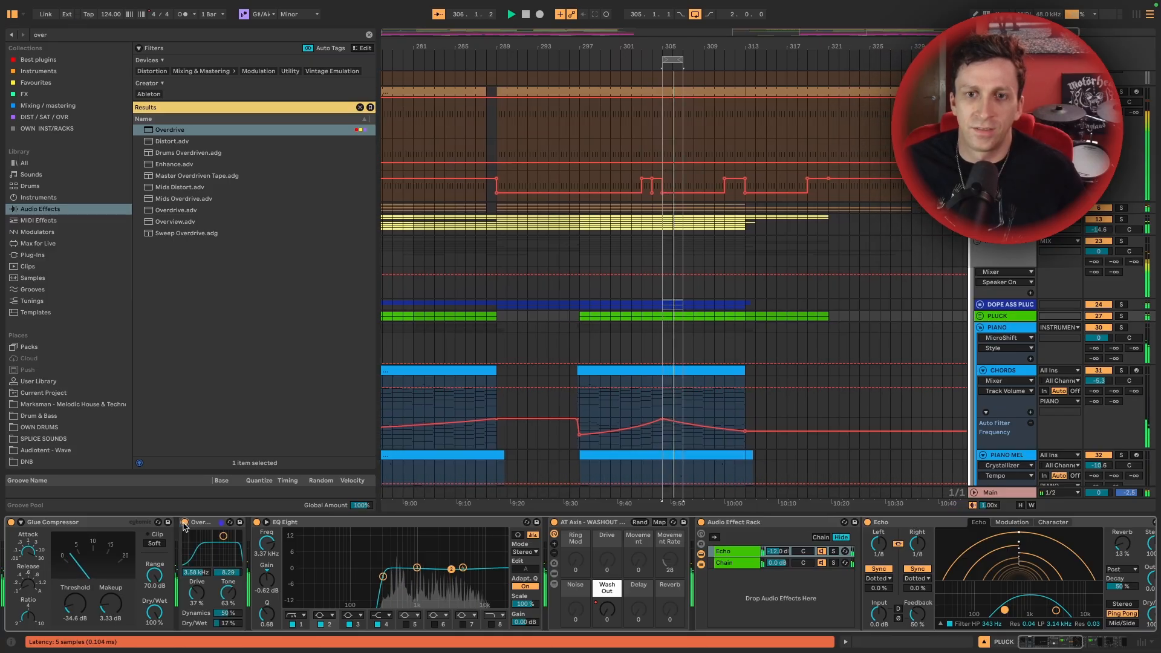
left_click(184, 523)
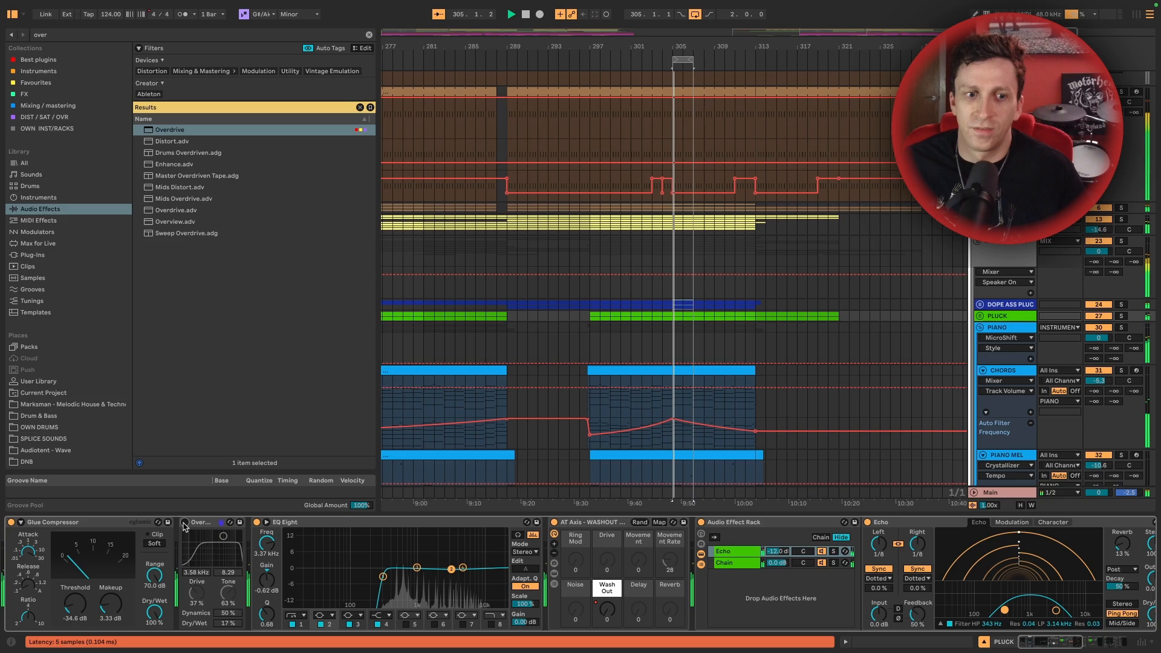
left_click(184, 523)
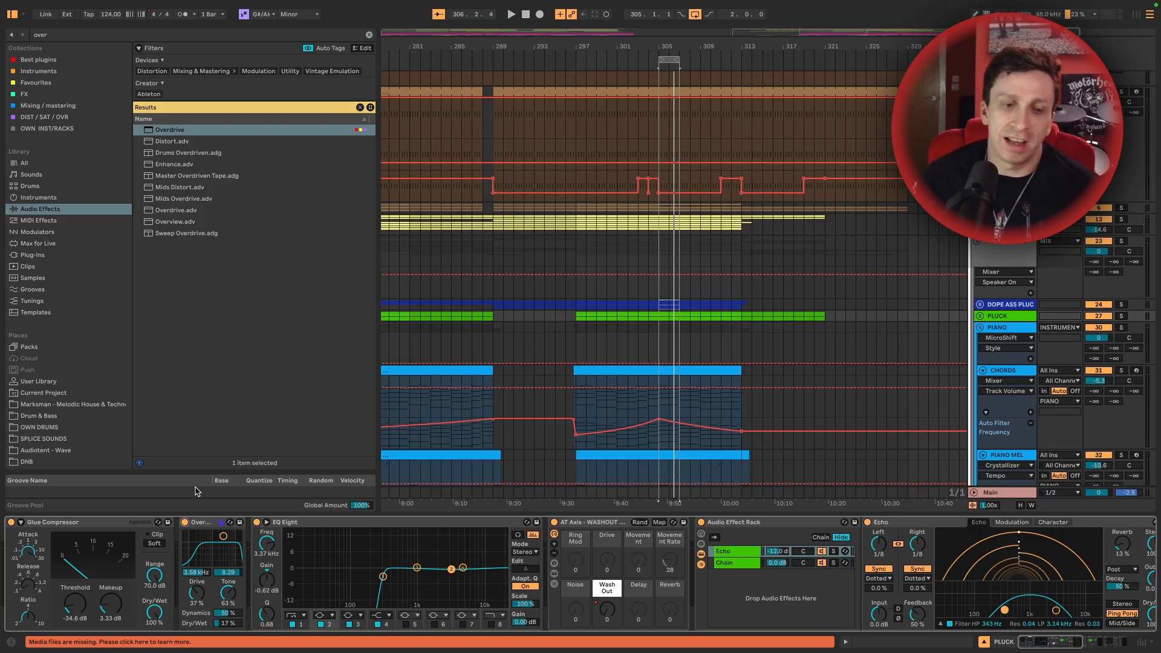
Step: Unfold the GROOVE group, solo HATS & CLAP and play a two-bar loop from bar 301
scroll(850, 336, "up", 4)
scroll(849, 336, "right", 1)
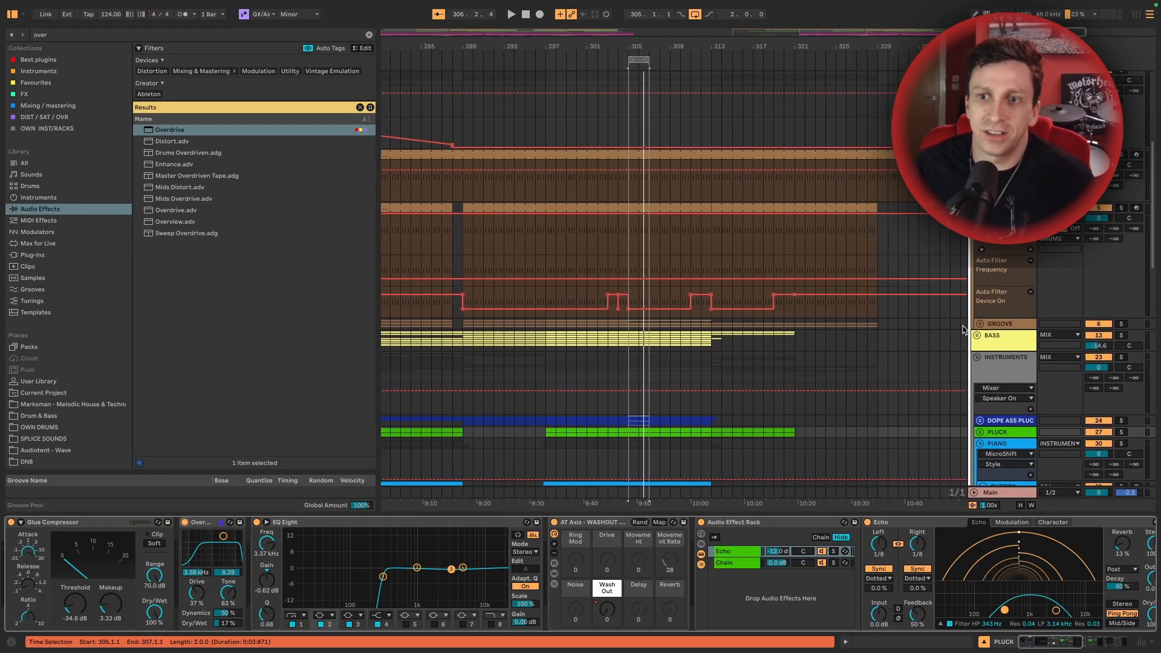
left_click(980, 325)
scroll(923, 288, "down", 1)
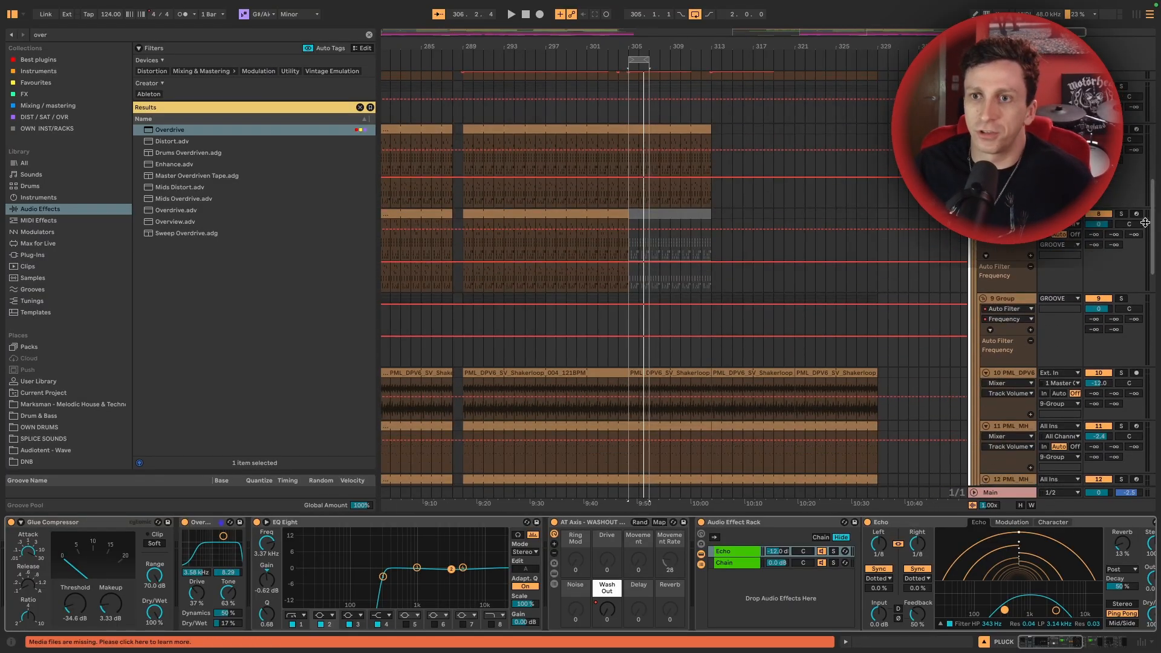
left_click(1122, 215)
scroll(581, 573, "right", 15)
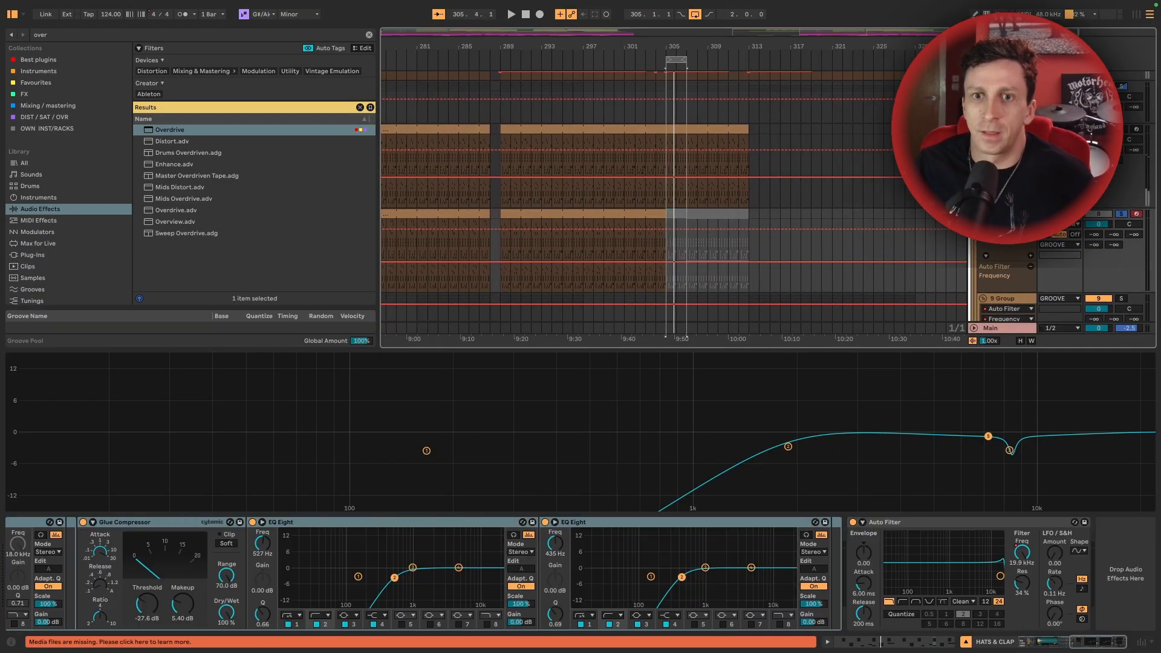
left_click_drag(679, 60, 638, 60)
key("space")
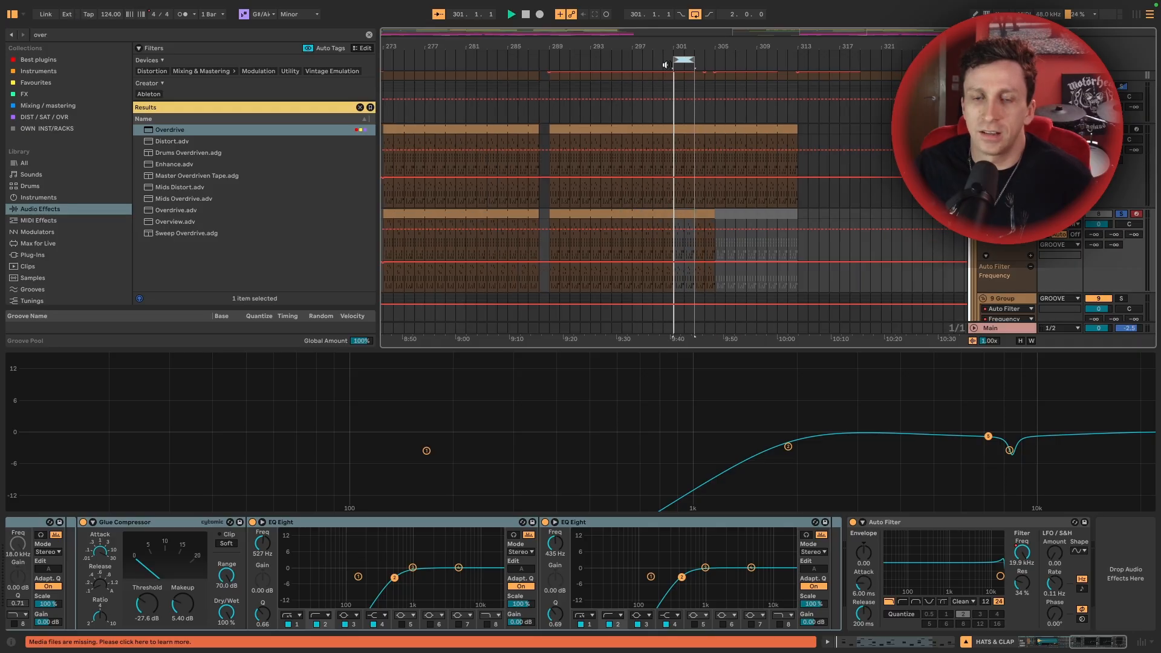
Step: Try Overdrive before Auto Filter on HATS & CLAP at 1.46 kHz, bandwidth 9.00 and 11 % Dry/Wet, compare it off and on, and remove it
left_click_drag(176, 131, 931, 592)
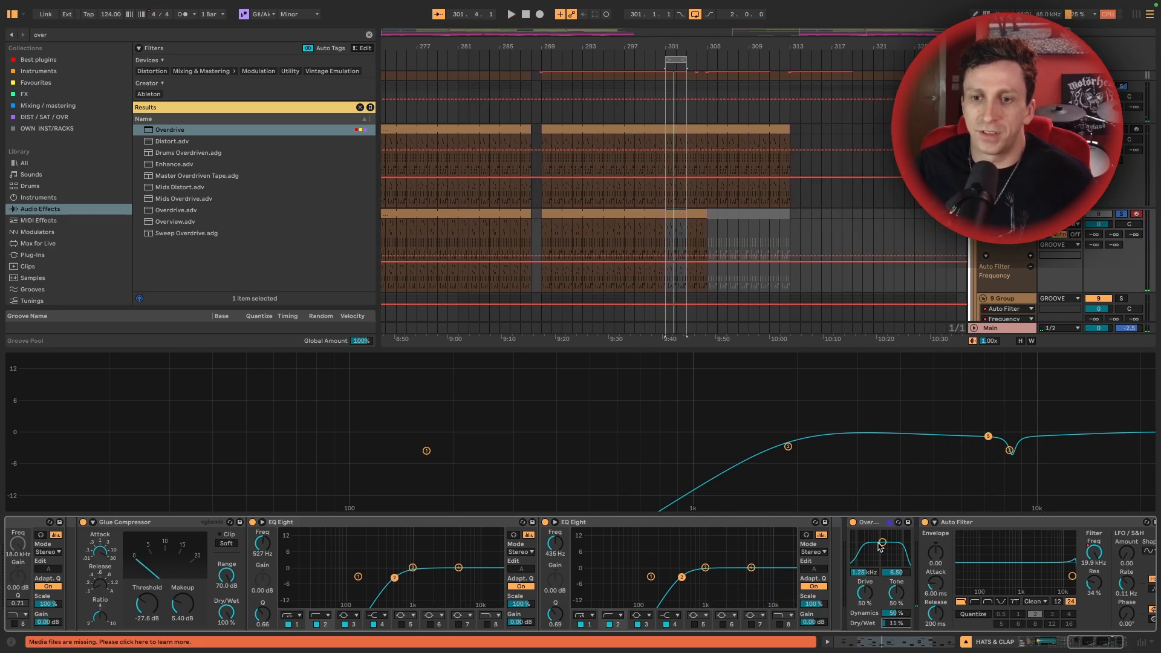
key("space")
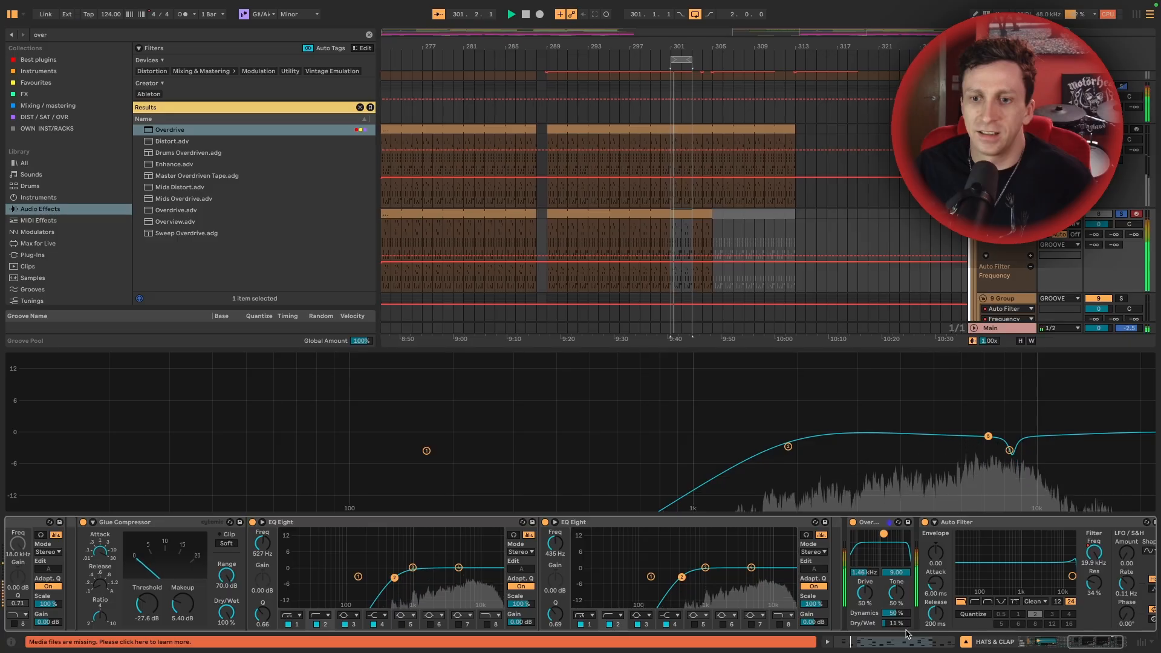
left_click(852, 523)
left_click(853, 522)
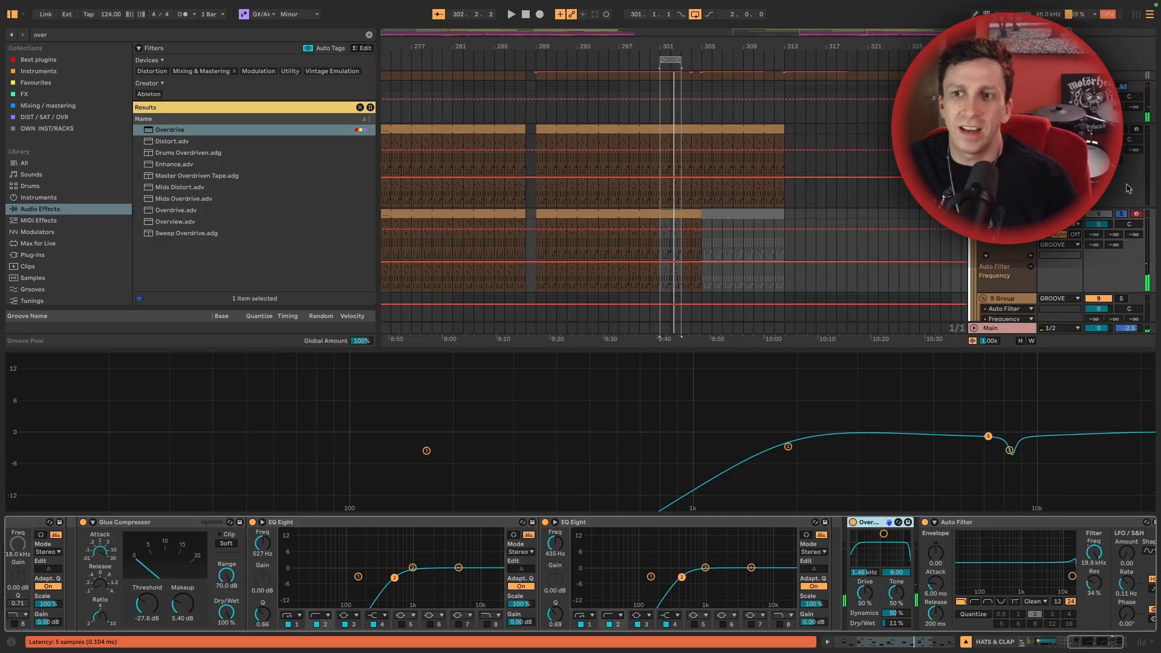
key("Delete")
Step: Unsolo HATS & CLAP and fold the DRUMS group in Session View
left_click(1122, 214)
scroll(906, 206, "down", 20)
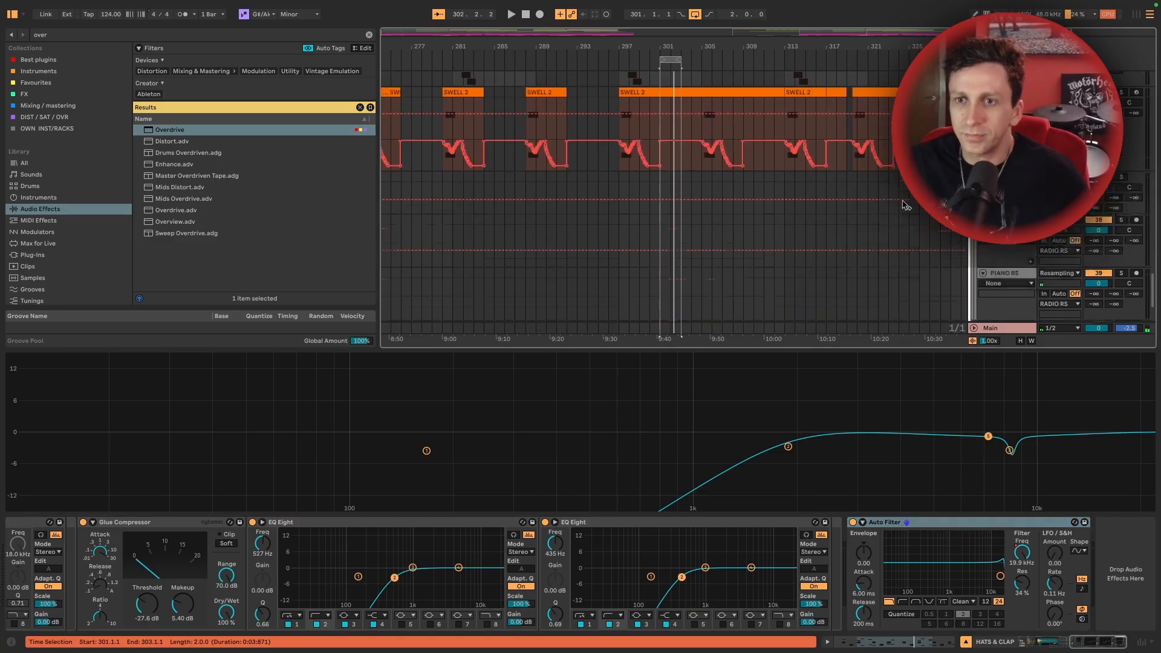
scroll(905, 205, "up", 10)
key("Tab")
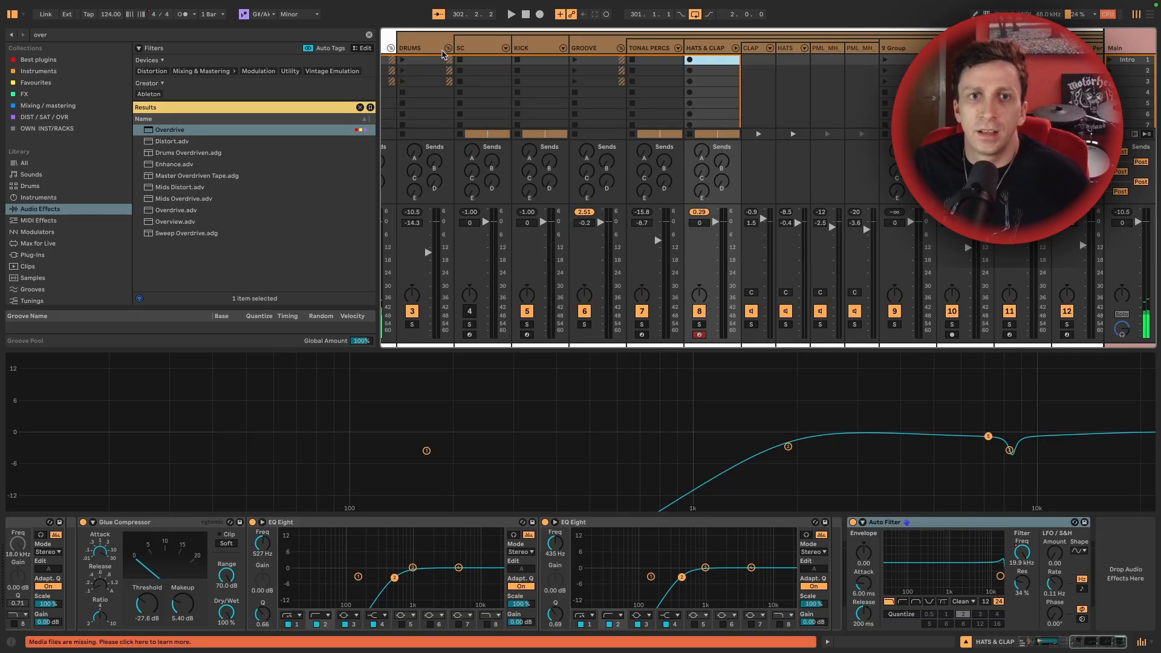
left_click(448, 49)
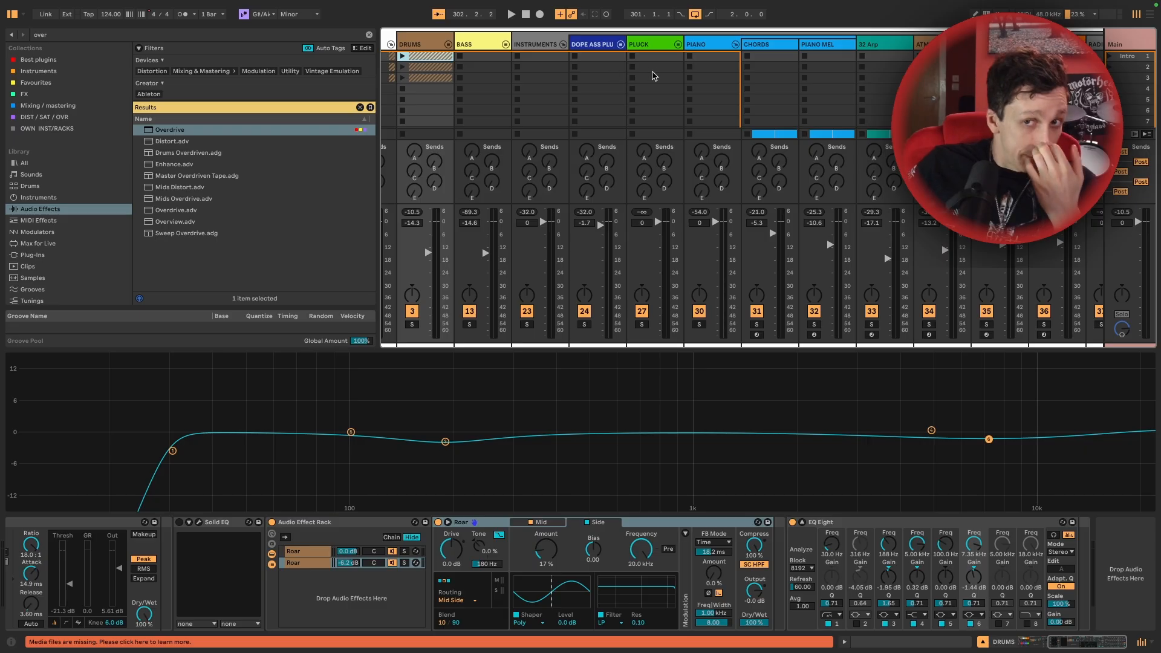
Step: Solo the PIANO group and insert Roar ahead of its EQ Eight
left_click(723, 48)
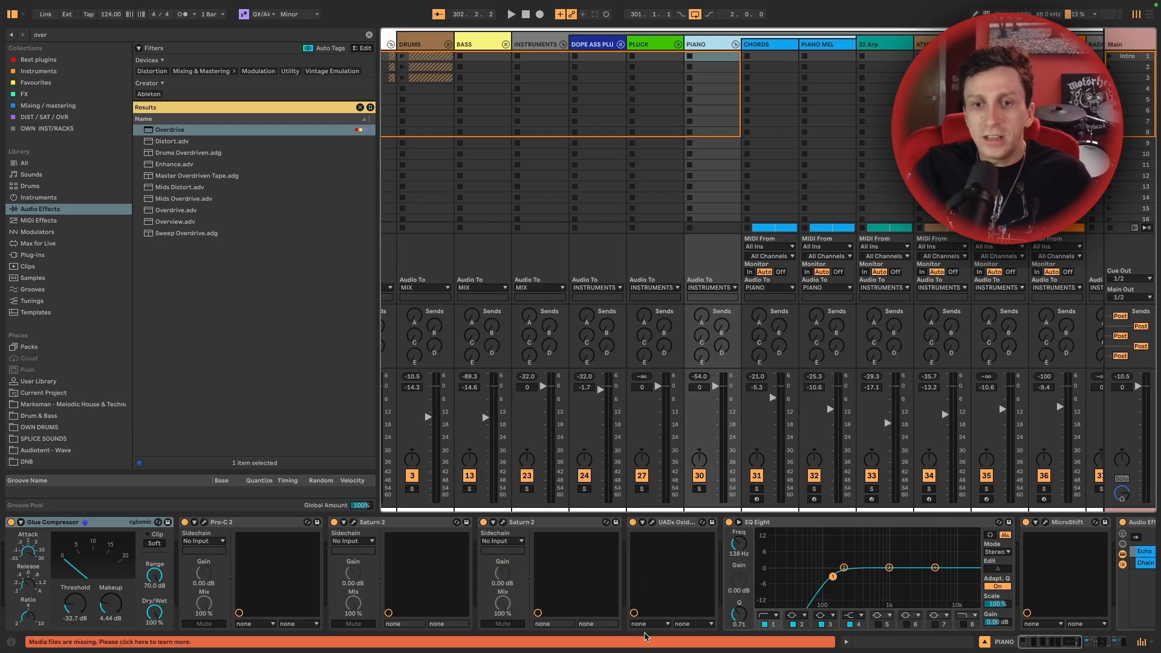
left_click(699, 488)
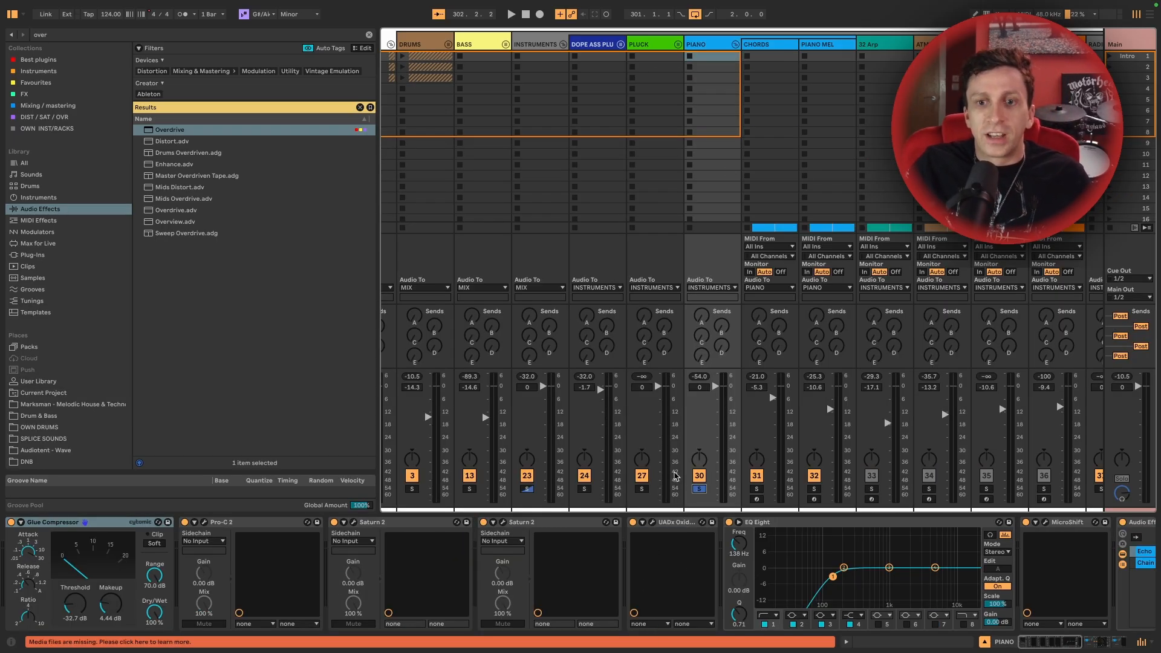
key("ctrl+f")
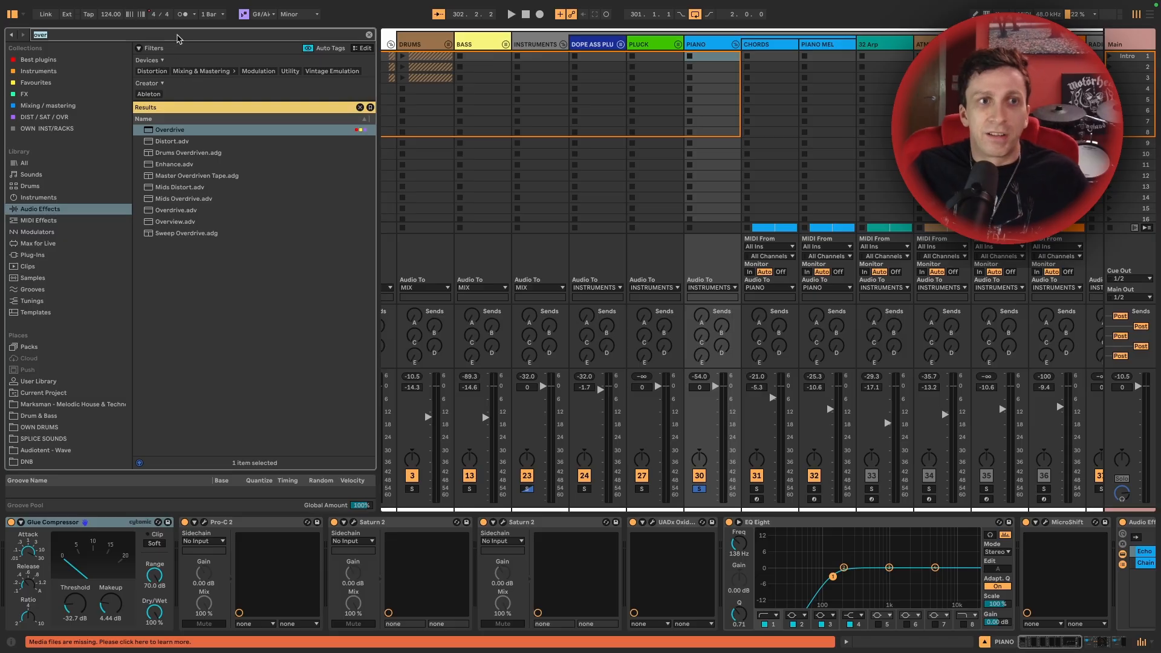
type("roar")
mouse_move(162, 130)
left_mouse_down()
mouse_move(176, 138)
mouse_move(200, 578)
mouse_move(705, 569)
mouse_move(708, 558)
left_mouse_up()
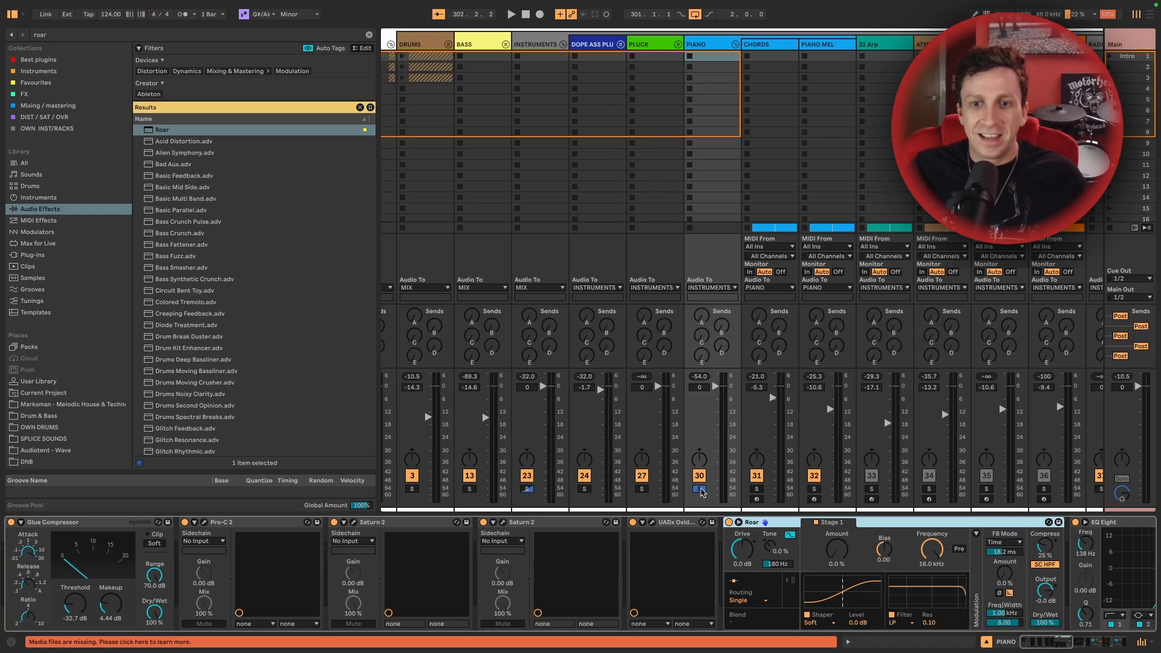
Step: Audition Roar's Bit Crusher and Diode Clipper shapers on the piano, raising the clipper's Amount to 40 %
key("space")
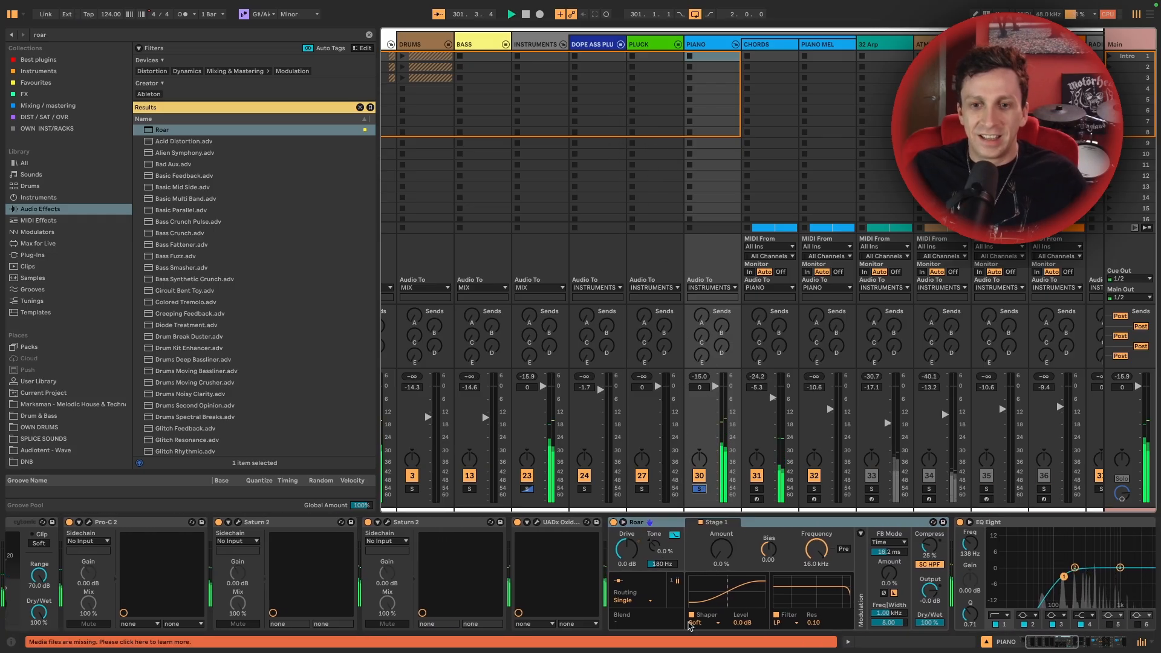
left_click(704, 623)
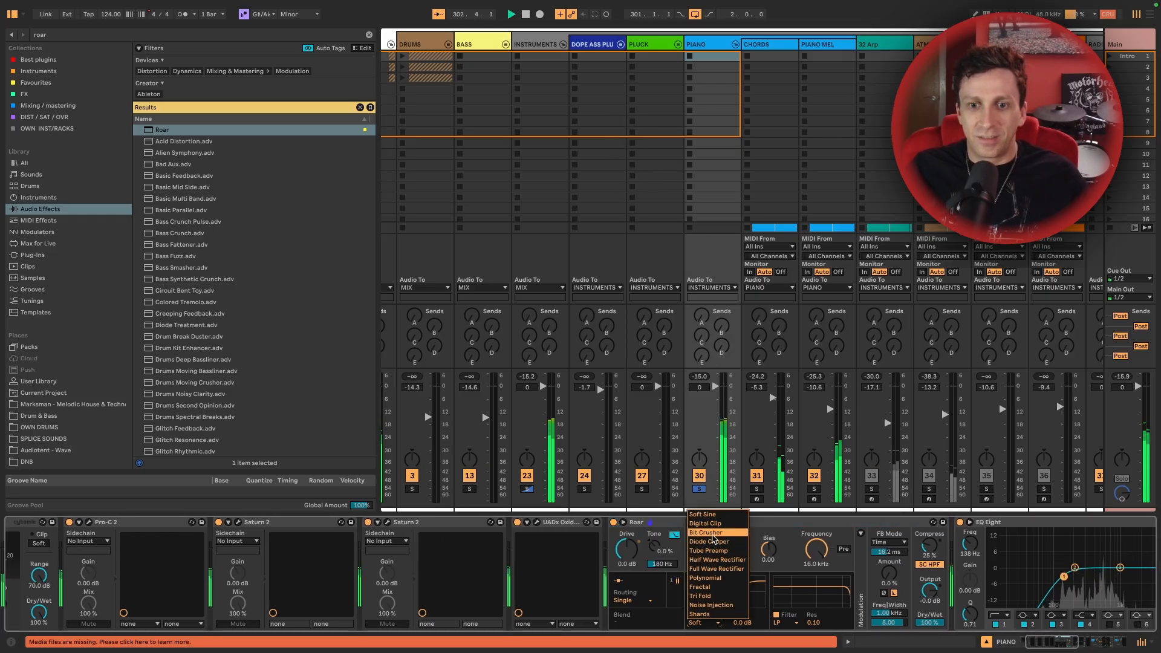
left_click(711, 533)
left_click(703, 623)
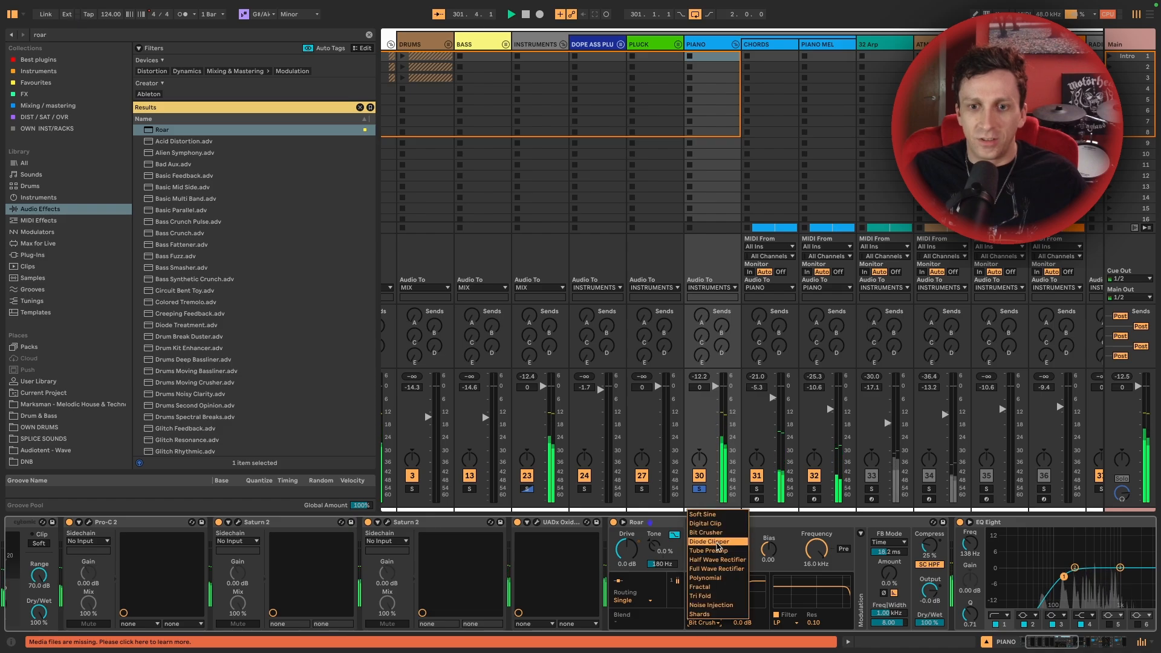
left_click(709, 541)
left_click_drag(727, 557, 728, 547)
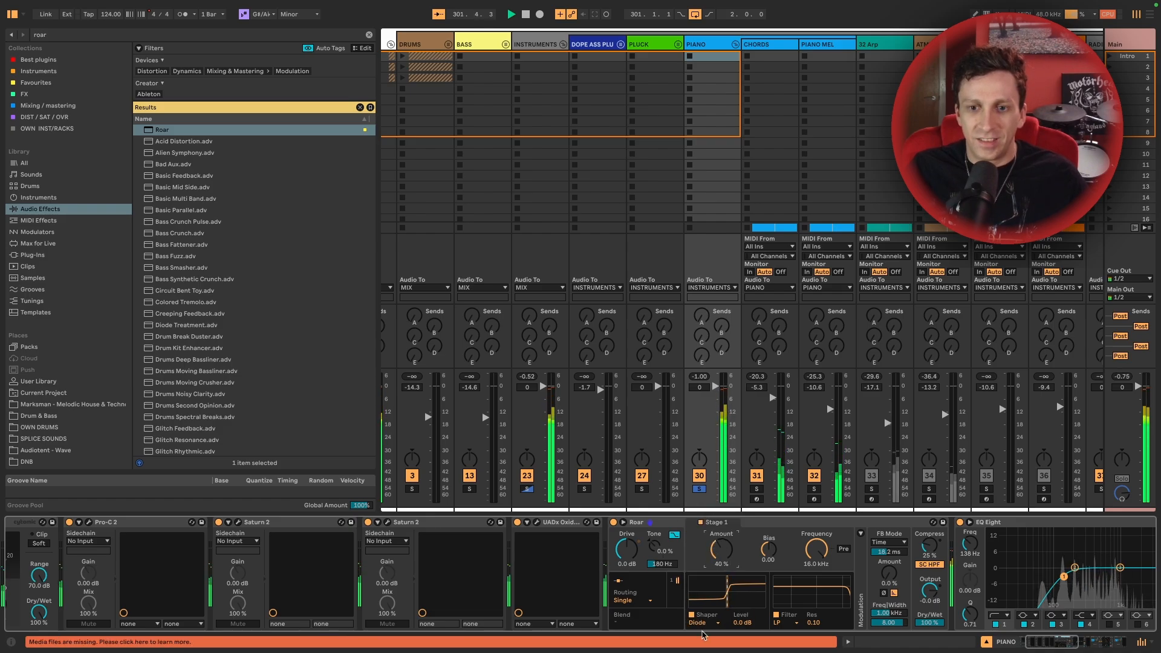
Step: Try Roar's Fractal shaper at 27 % Amount on the piano and delete Roar from the PIANO group
left_click(703, 623)
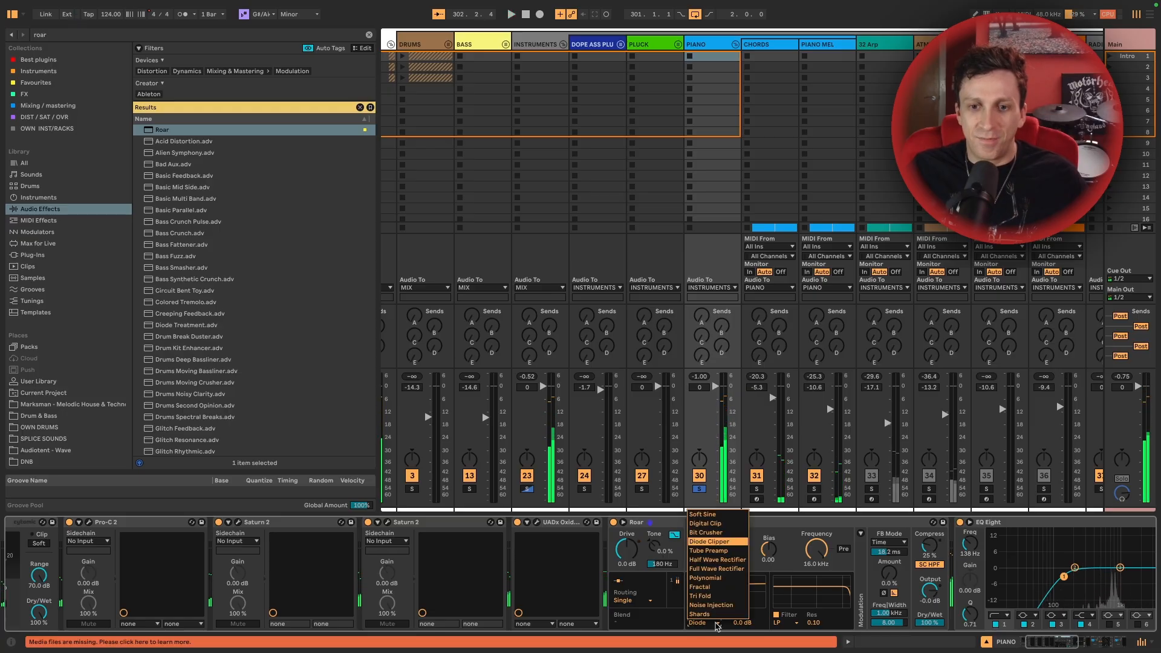
left_click(742, 540)
key("space")
left_click_drag(725, 547, 725, 561)
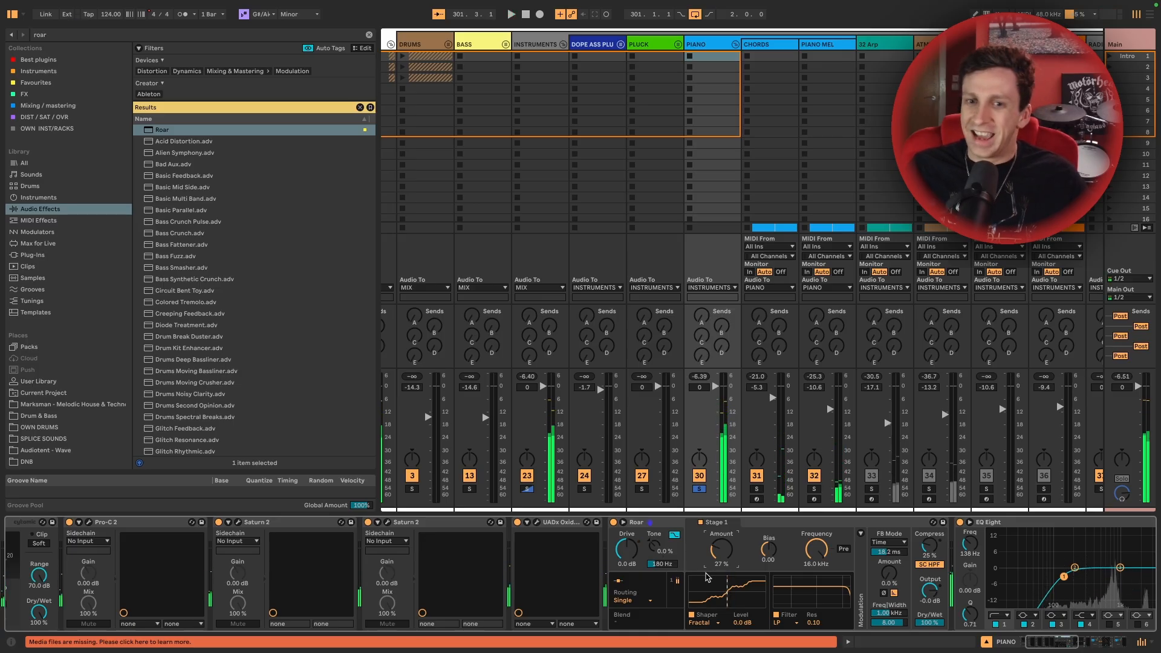
left_click(669, 525)
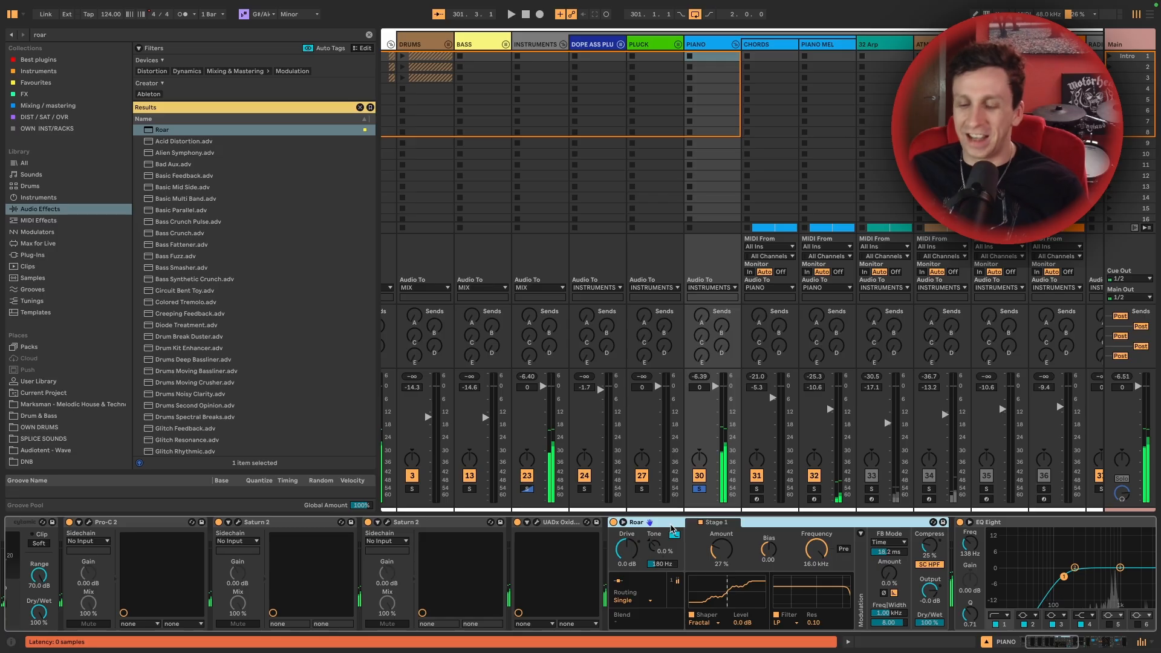
key("Delete")
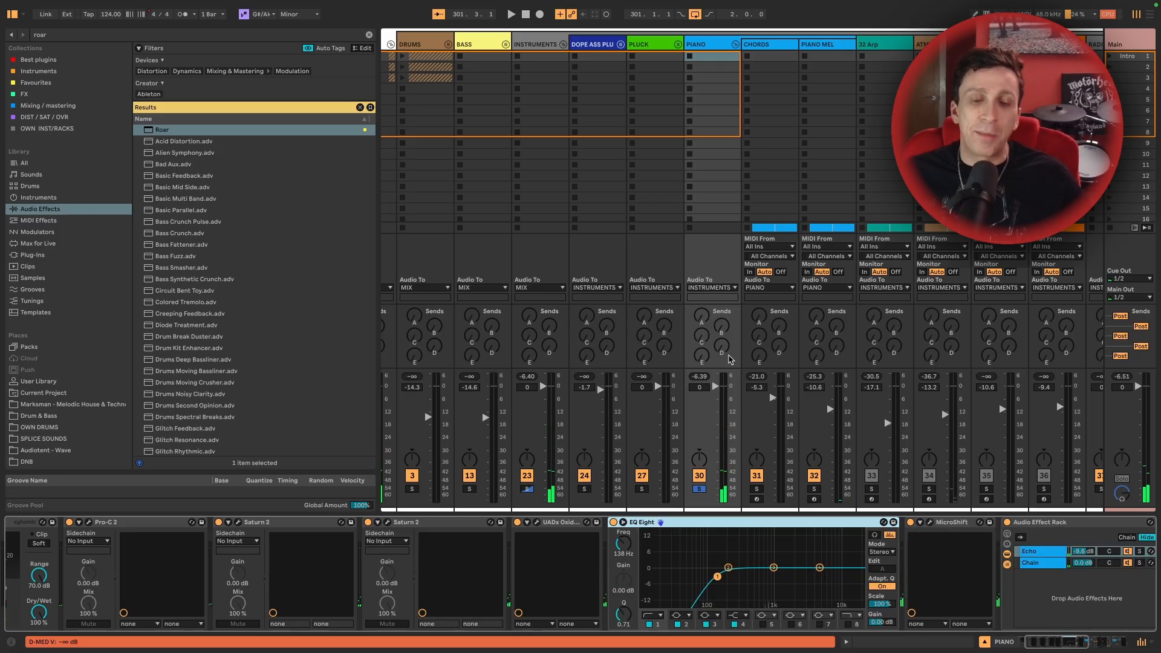
Step: Fold the PIANO group and return to Arrangement View
scroll(710, 540, "up", 2)
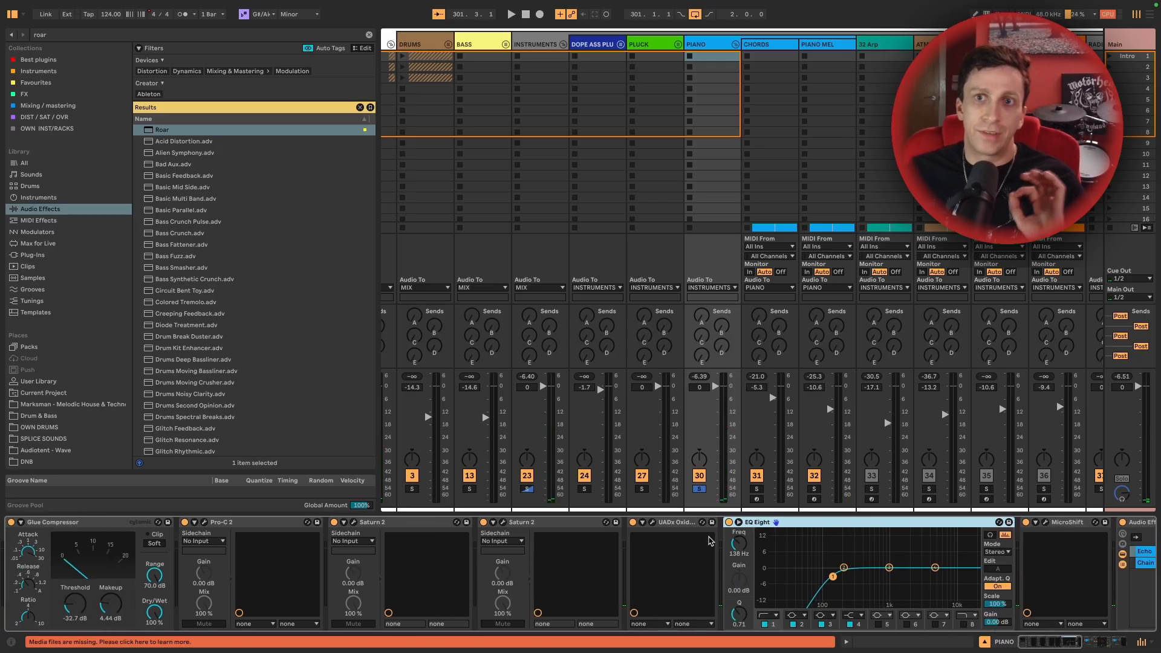
left_click(732, 47)
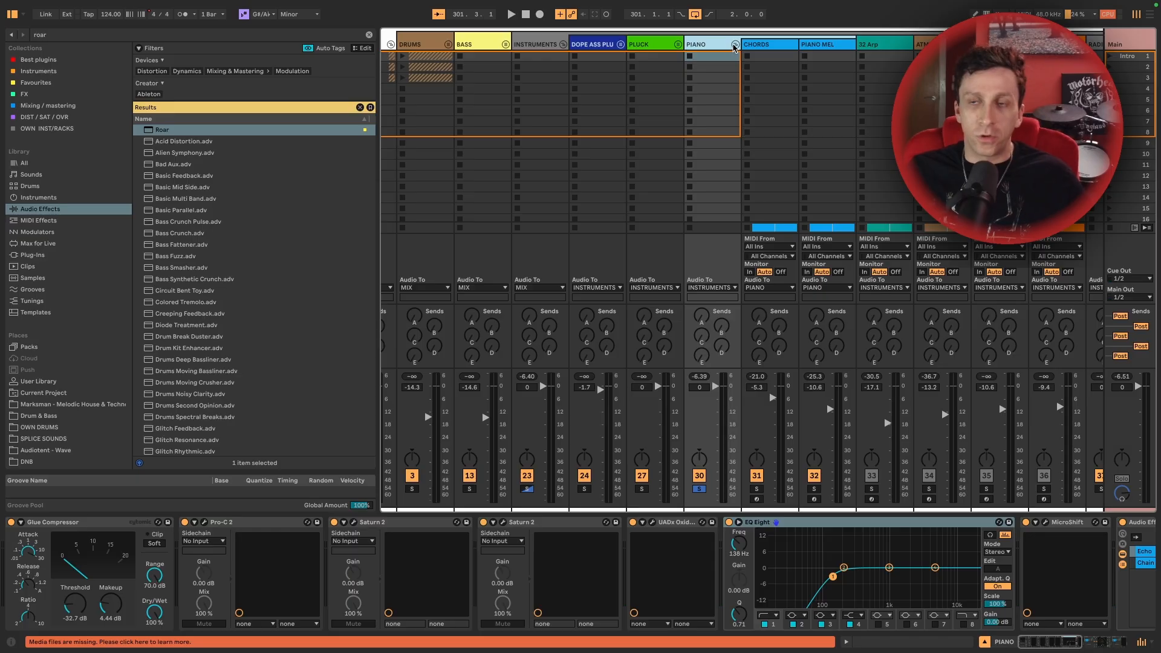
left_click(734, 46)
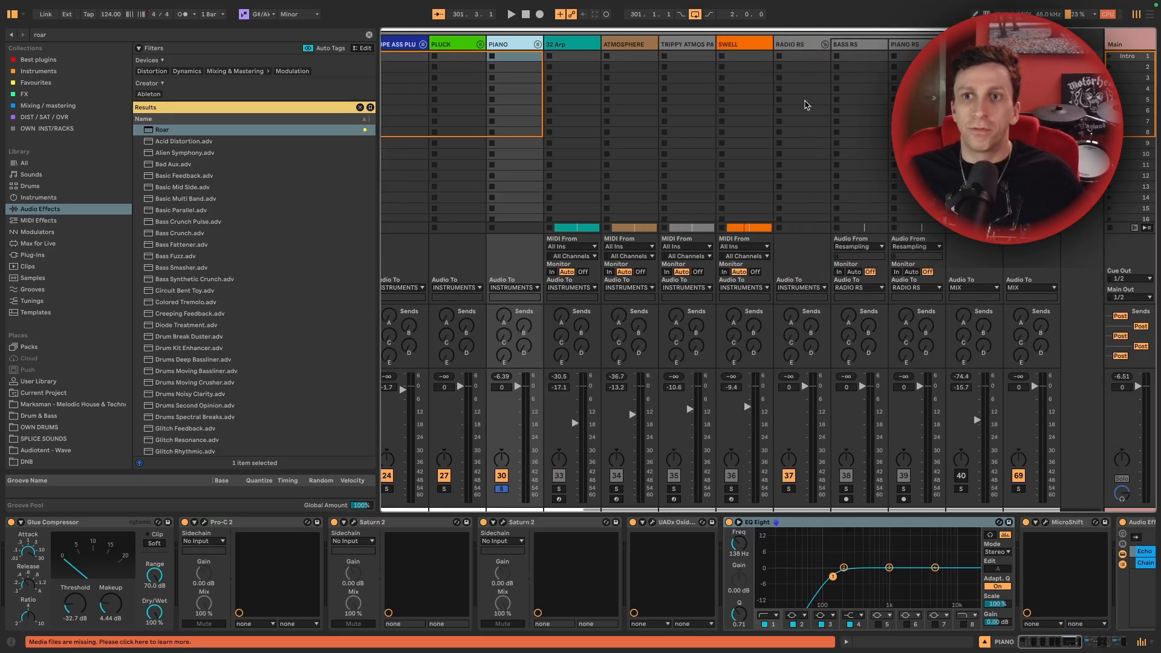
key("Tab")
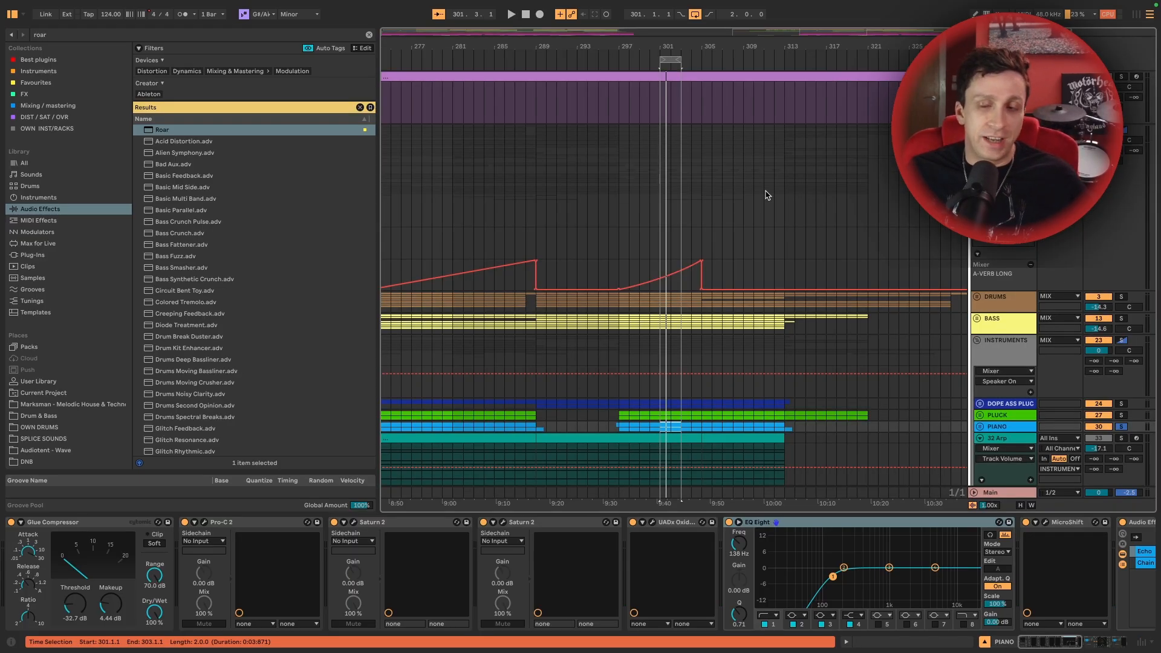